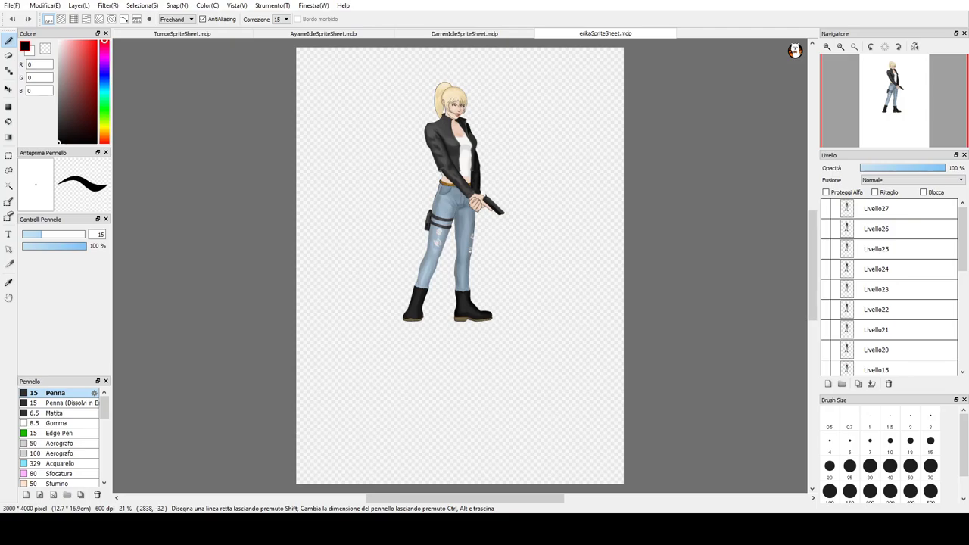
- Sketch two horizontal ground lines below the character, a receding platform outline behind the legs, and a rough freehand shape beside the figure
left_click_drag(295, 321, 686, 323)
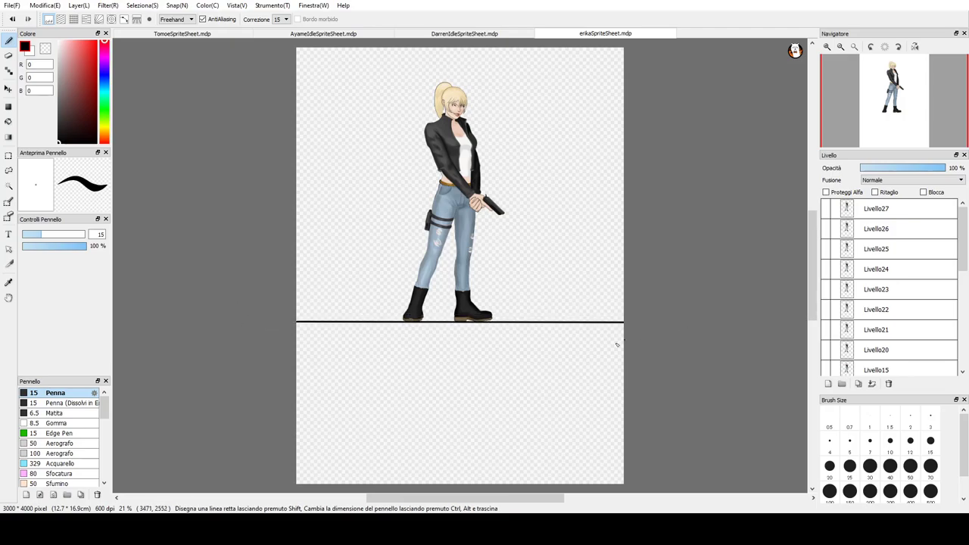
left_click_drag(289, 354, 721, 354)
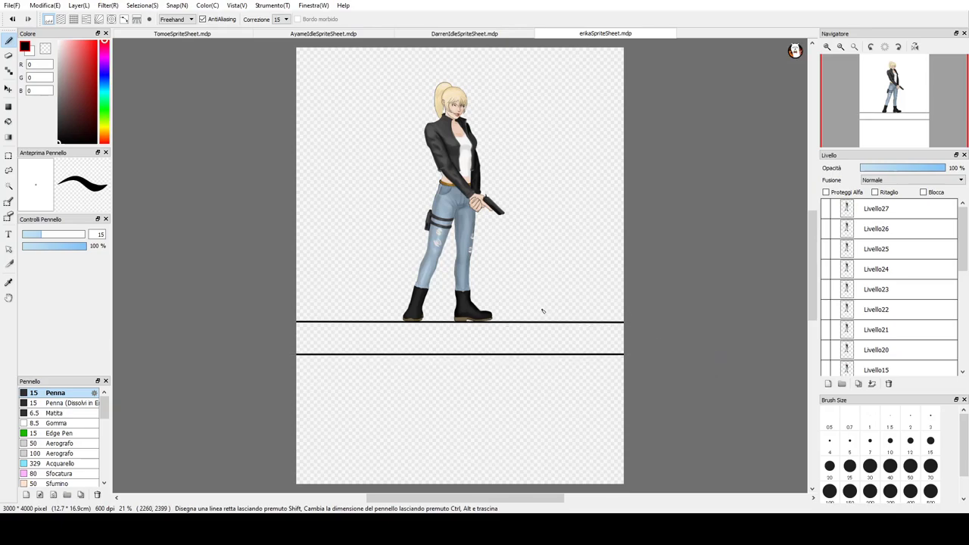
left_click_drag(295, 320, 637, 276)
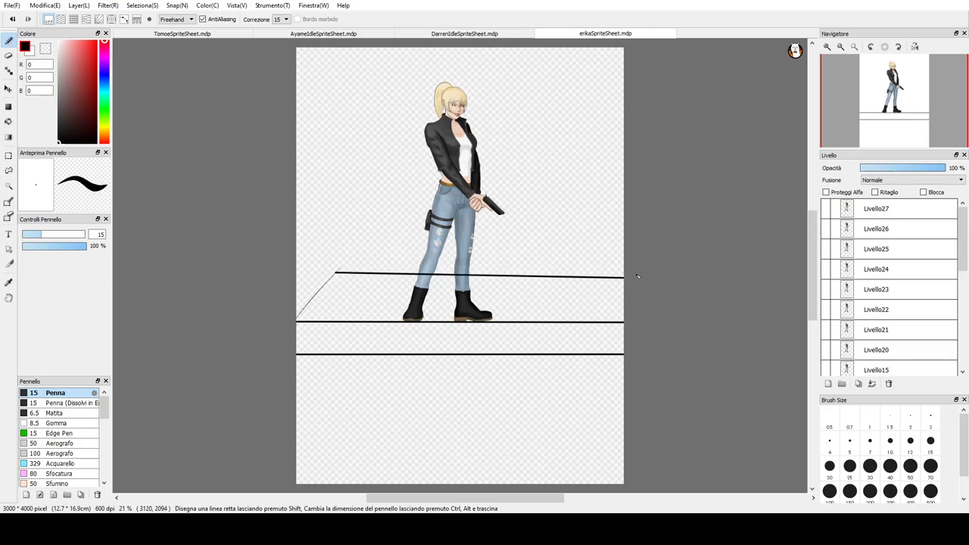
mouse_move(370, 271)
left_mouse_down()
mouse_move(348, 165)
mouse_move(395, 258)
left_mouse_up()
mouse_move(337, 255)
left_mouse_down()
mouse_move(384, 175)
mouse_move(357, 201)
mouse_move(371, 187)
left_mouse_up()
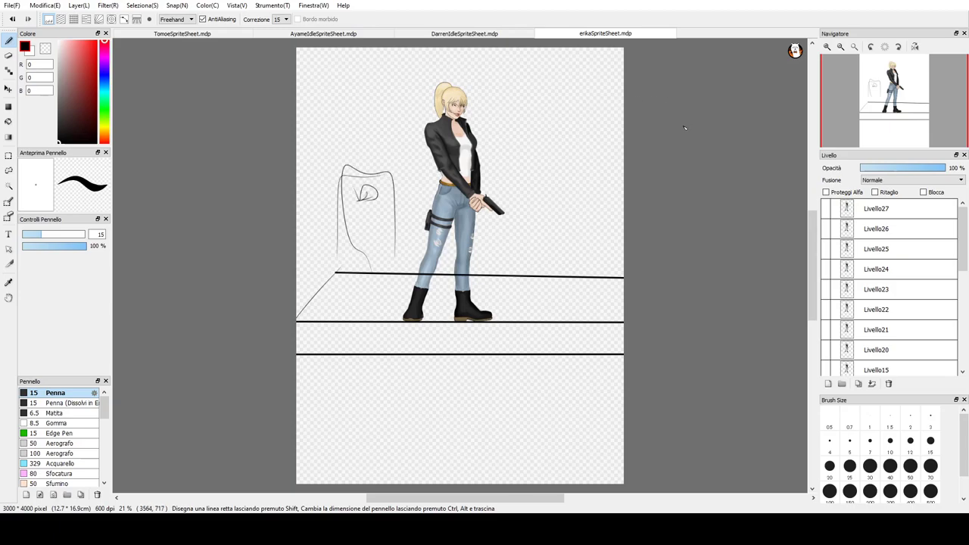
- Undo the ground lines, the platform outline and the rough shape beside the figure
key("ctrl+z")
key("ctrl+z")
key("ctrl+z")
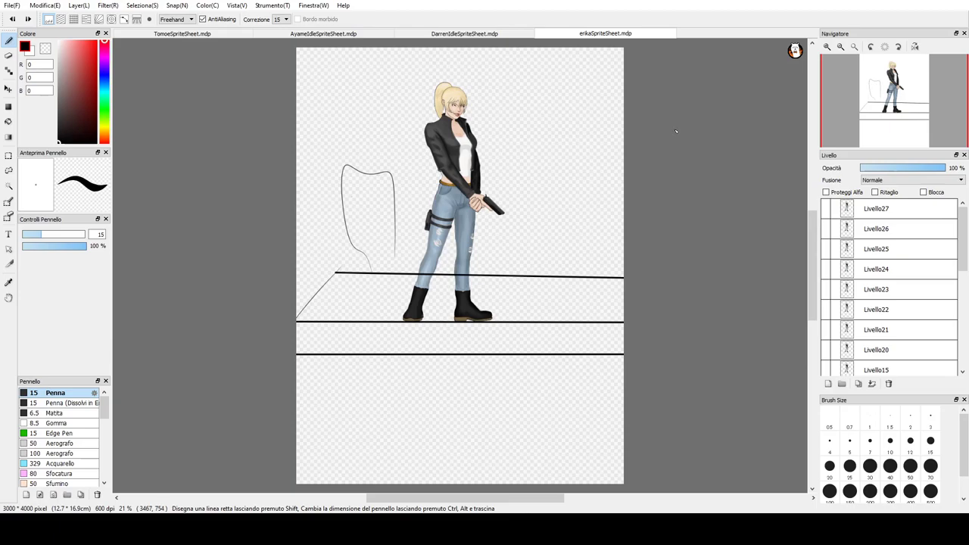
key("ctrl+z")
key("ctrl+z")
key("ctrl+z")
key("ctrl+z")
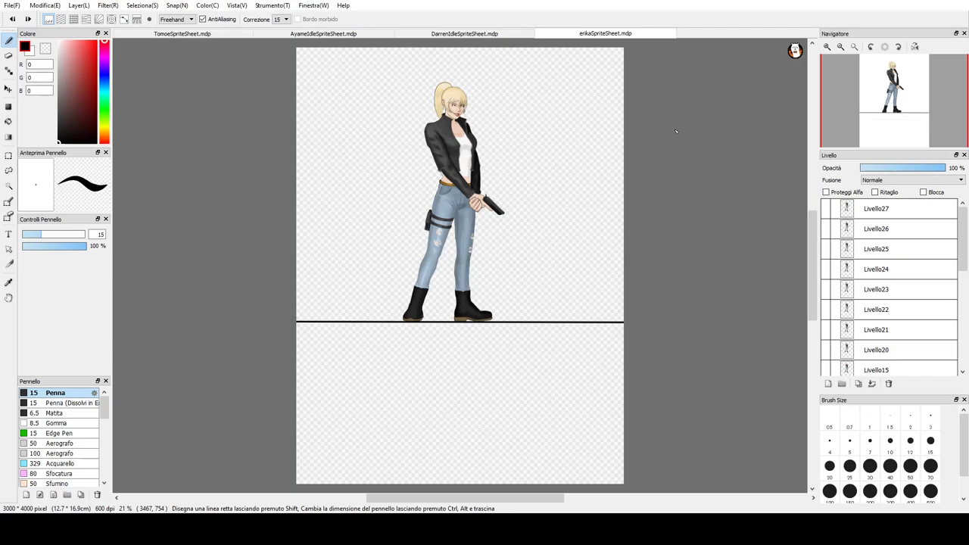
key("ctrl+z")
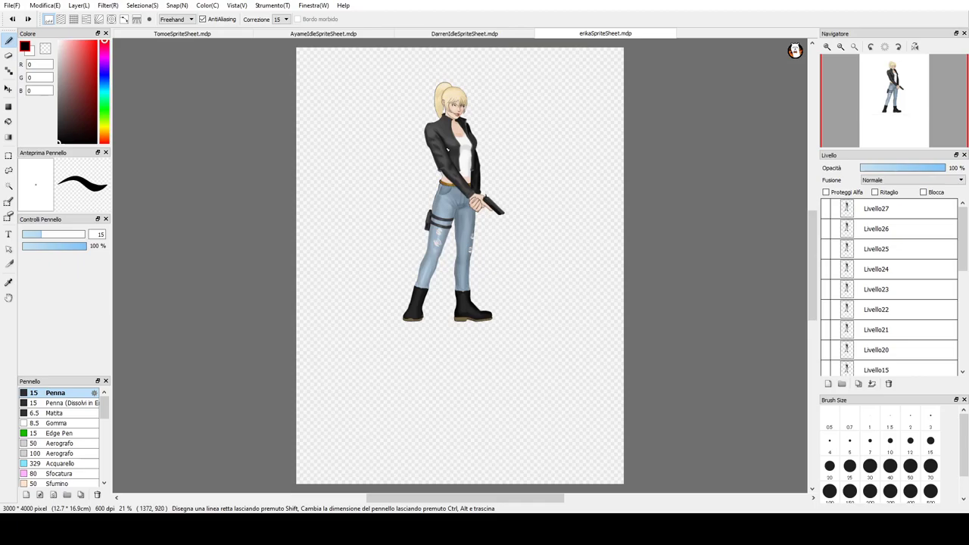
- Draw a long eye-level line across the character's face and a shallow V-shaped guide beside her waist
scroll(454, 155, "up", 2)
scroll(454, 155, "up", 1)
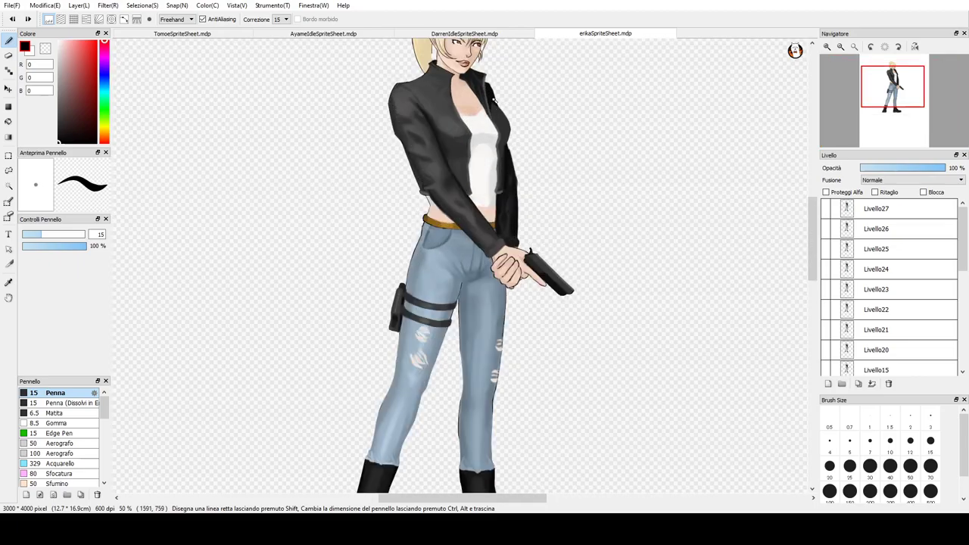
left_click_drag(885, 105, 892, 91)
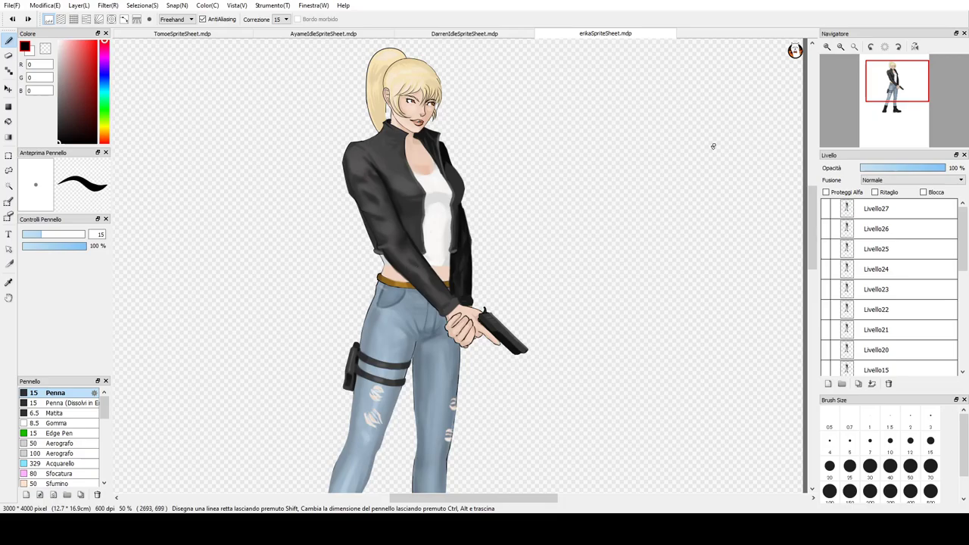
left_click_drag(274, 115, 663, 103)
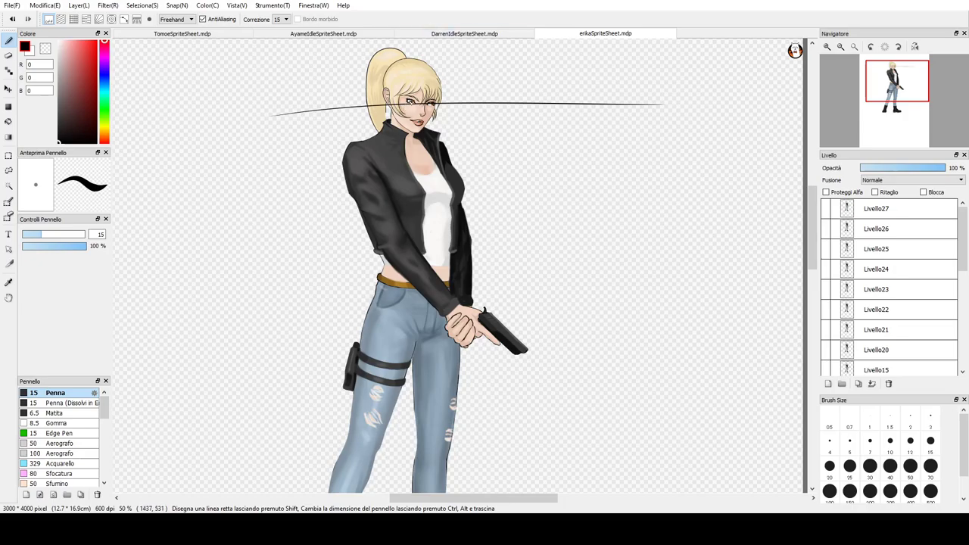
left_click_drag(700, 260, 632, 285)
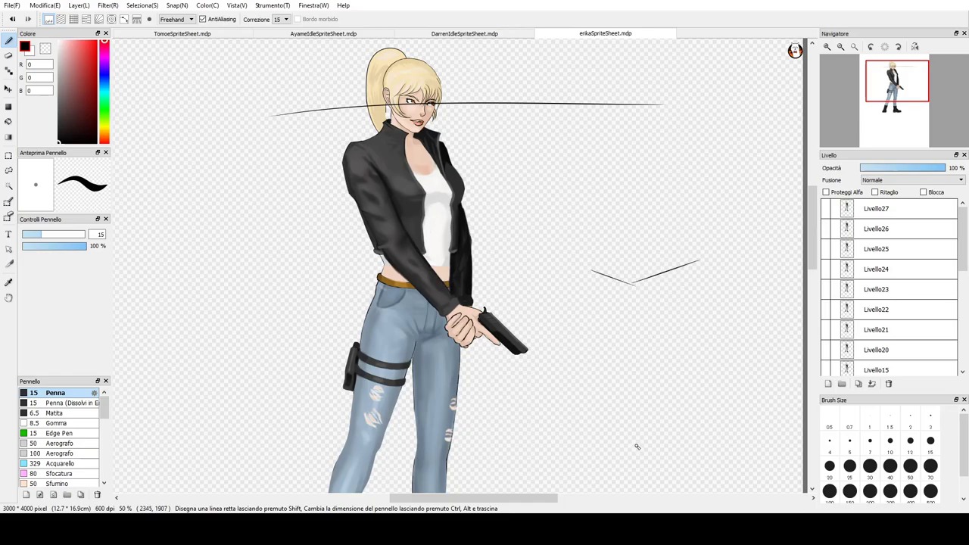
- Sketch a V-shaped ground guide beside the boots and rough in two feet standing along it
mouse_move(903, 128)
left_click_drag(898, 96, 899, 104)
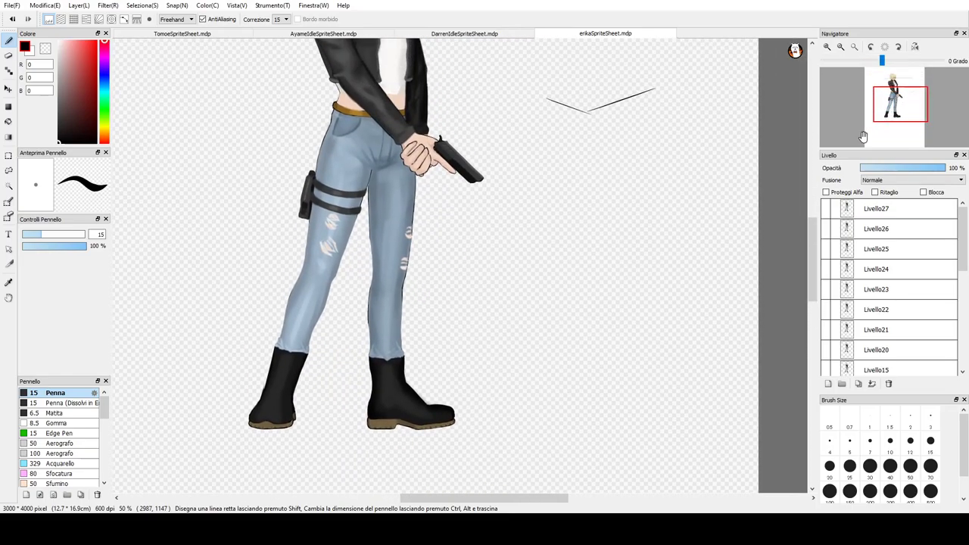
mouse_move(538, 414)
left_mouse_down()
mouse_move(591, 427)
mouse_move(578, 426)
mouse_move(643, 381)
left_mouse_up()
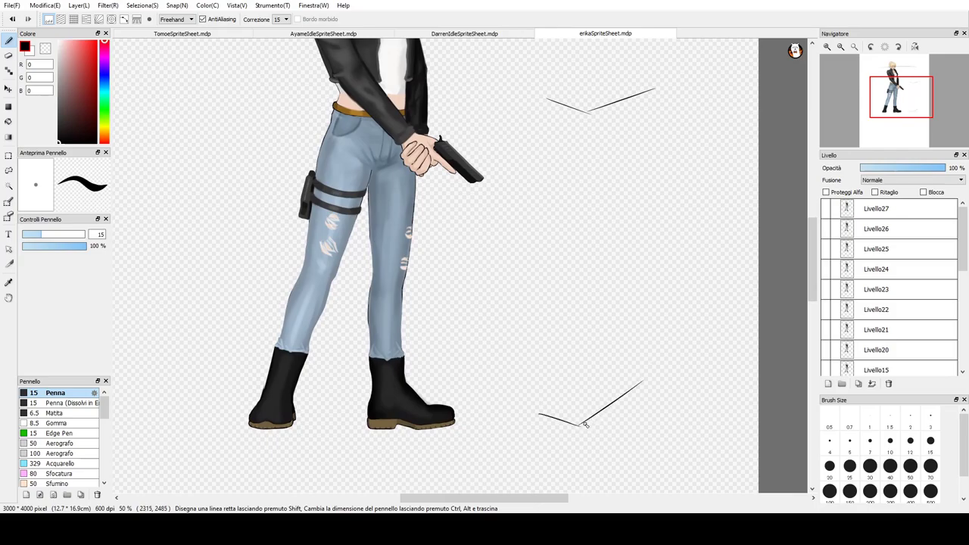
mouse_move(605, 370)
left_mouse_down()
mouse_move(616, 384)
mouse_move(638, 384)
mouse_move(605, 363)
left_mouse_up()
mouse_move(559, 398)
left_mouse_down()
mouse_move(568, 422)
mouse_move(588, 421)
left_mouse_up()
left_click_drag(588, 421, 568, 387)
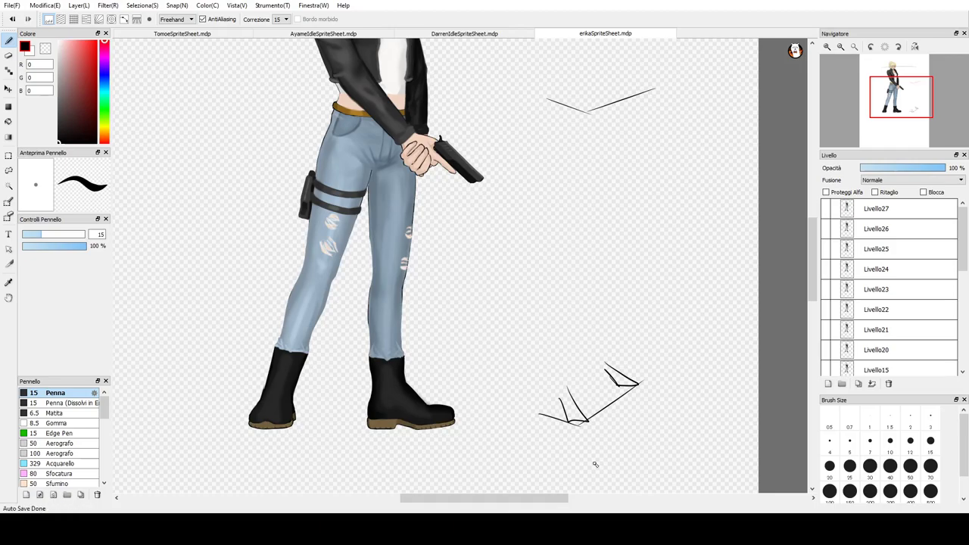
- Undo the feet sketch, both V-shaped guides and the eye-level line
key("ctrl+z")
key("ctrl+z")
key("ctrl+z")
scroll(676, 347, "down", 1)
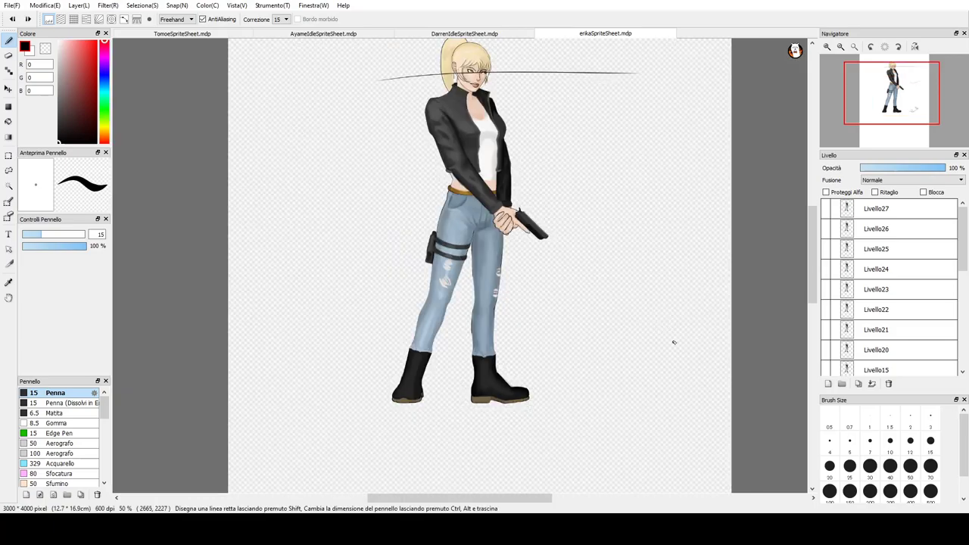
scroll(663, 282, "up", 4)
scroll(655, 271, "down", 4)
key("ctrl+z")
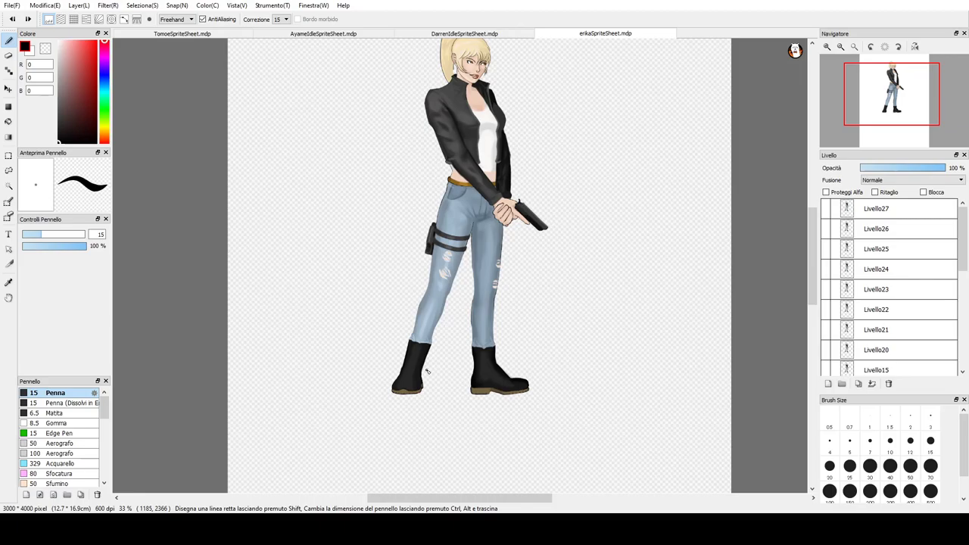
- Show Livello7 and toggle Livello31 to compare the two outfit versions, hiding Livello7 again at the end
mouse_move(878, 74)
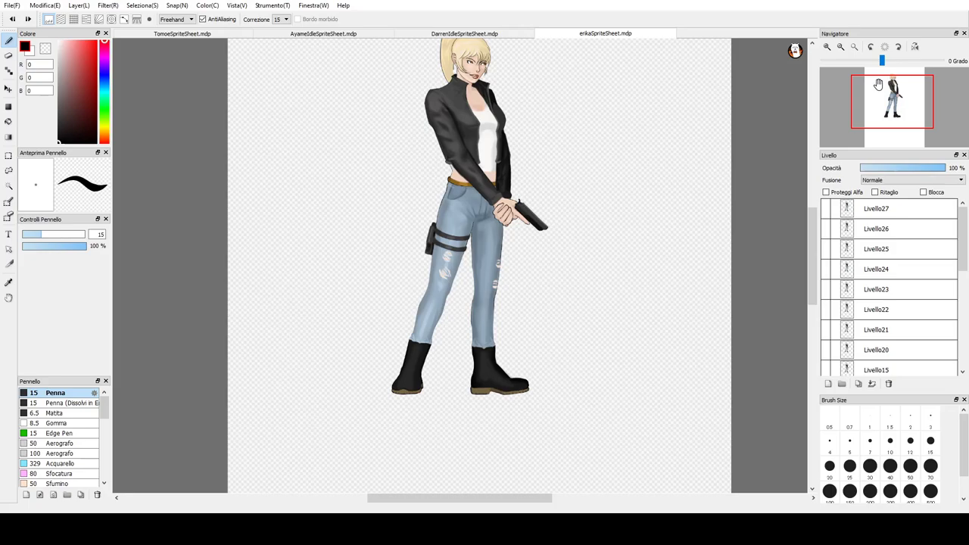
left_click(893, 94)
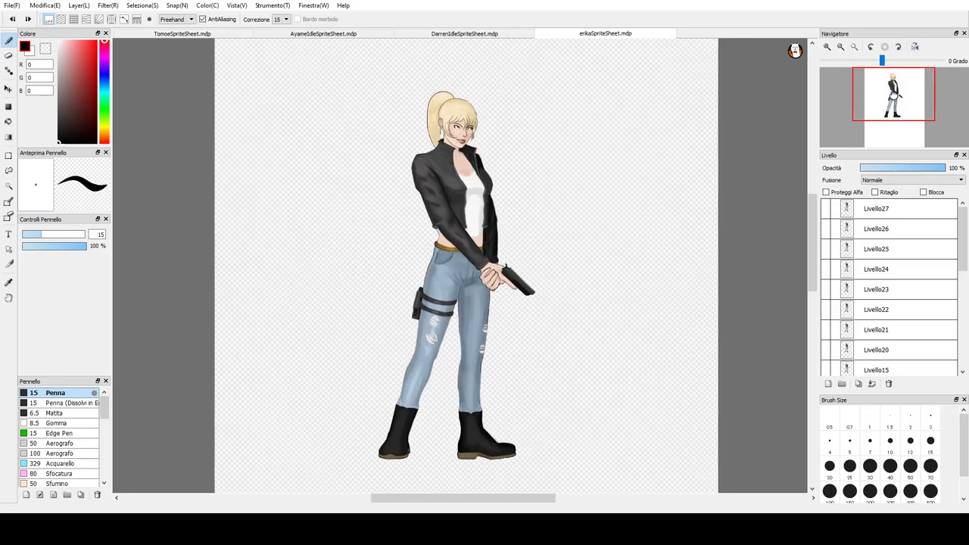
left_click_drag(893, 95, 893, 94)
left_click_drag(965, 227, 965, 298)
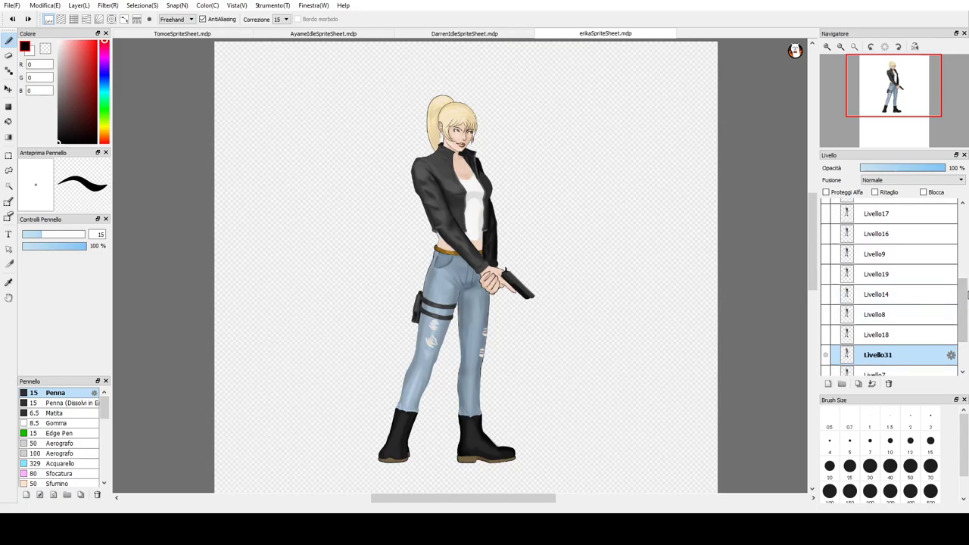
left_click_drag(966, 296, 966, 319)
left_click(826, 309)
left_click(826, 289)
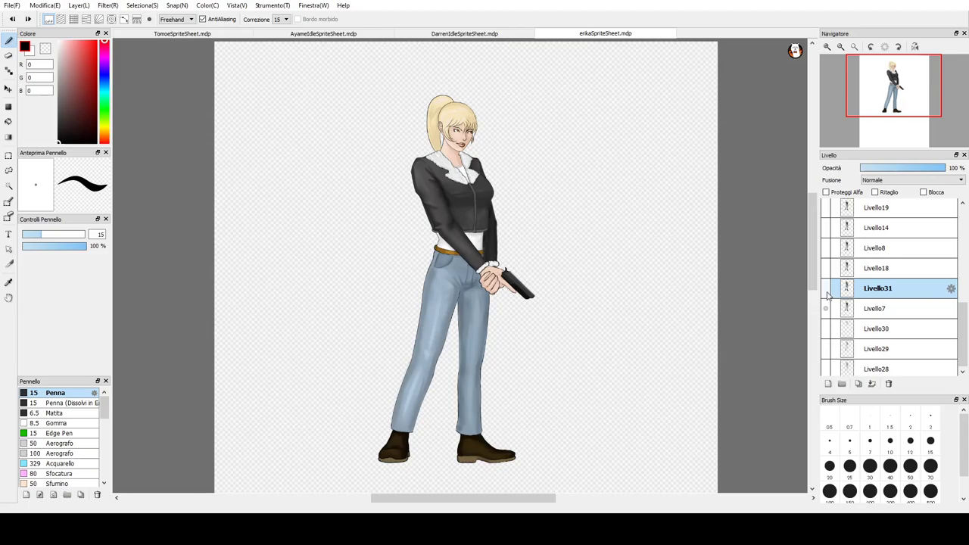
left_click(826, 288)
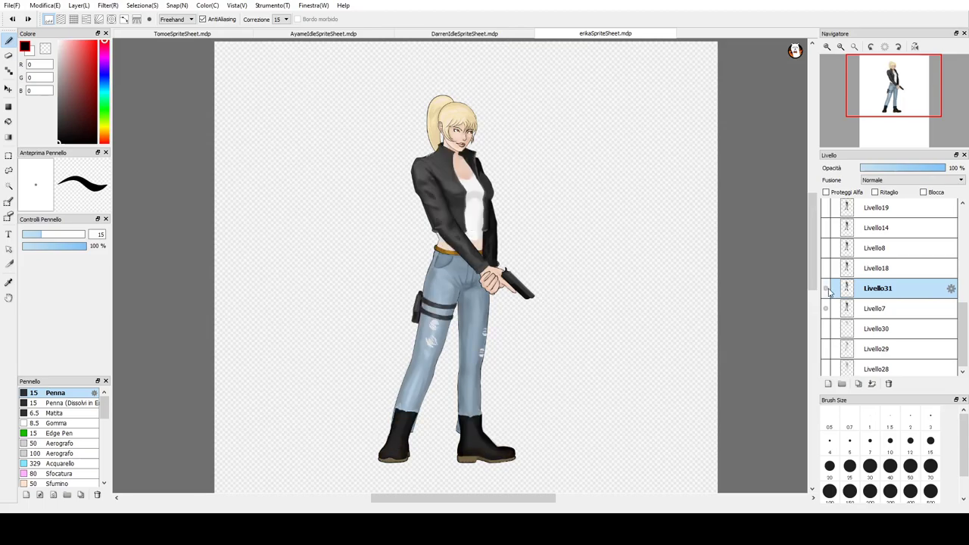
left_click(825, 308)
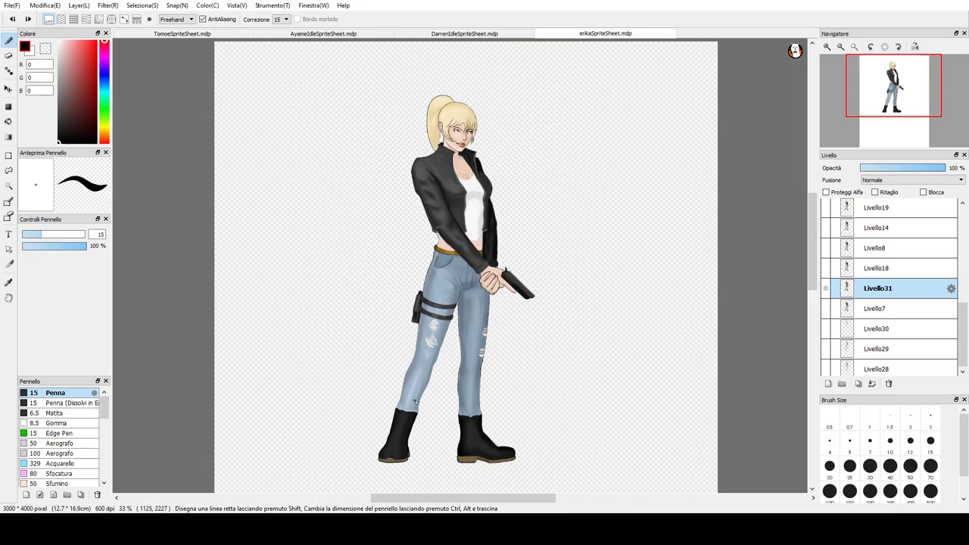
- Compare the white-collared jacket outfit on Livello7 with the Livello31 version again, leaving only Livello31 visible of the two
left_click(825, 309)
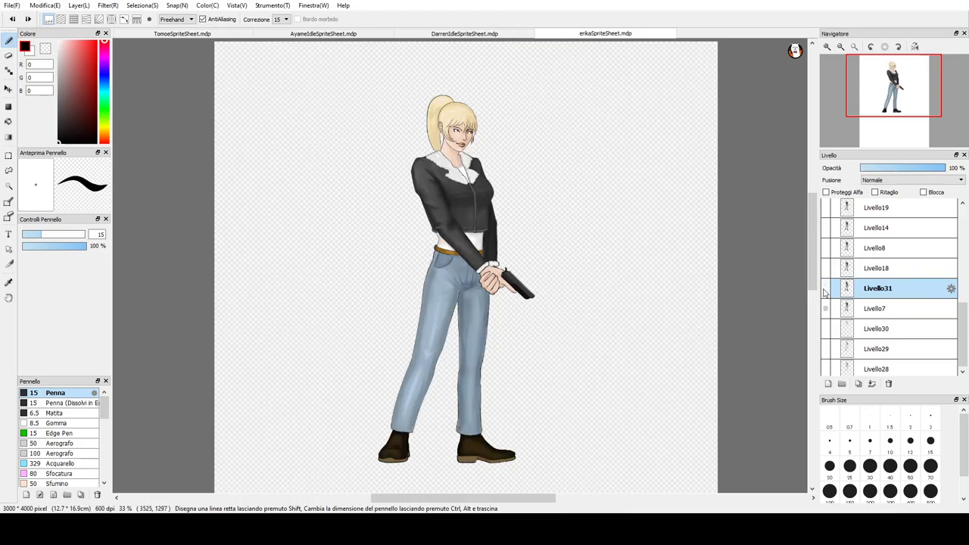
left_click(825, 289)
left_click(825, 310)
left_click(825, 313)
left_click(825, 312)
left_click(825, 316)
left_click(826, 315)
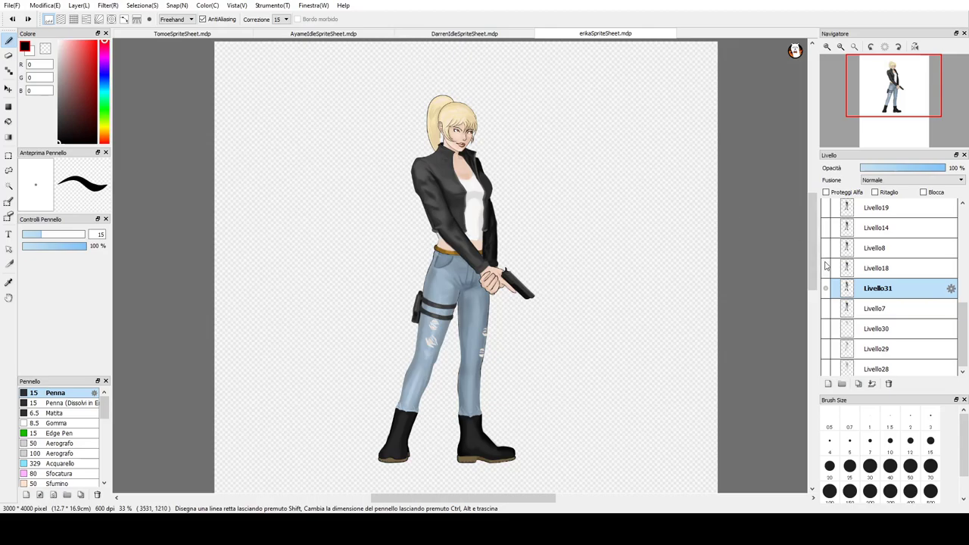
mouse_move(824, 270)
left_mouse_down()
mouse_move(823, 231)
mouse_move(825, 268)
left_mouse_up()
- Switch to DarrenIdleSpriteSheet.mdp and examine the character's upper body and full pose
left_click(480, 35)
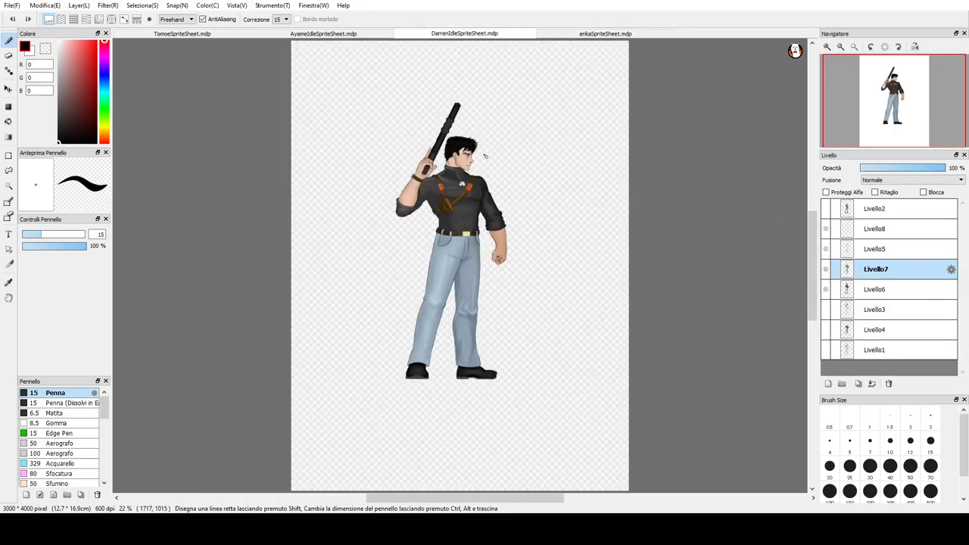
scroll(485, 152, "up", 3)
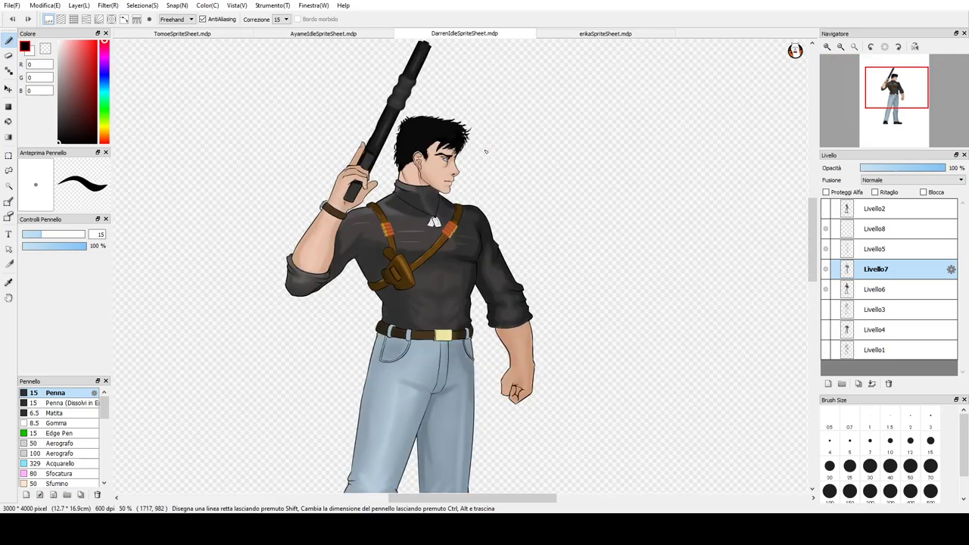
scroll(486, 151, "down", 1)
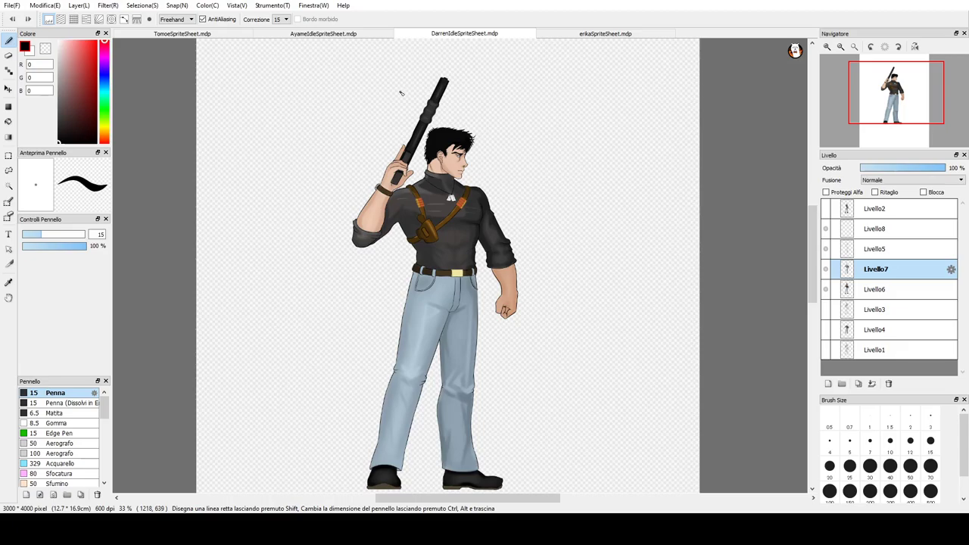
- Switch to AyameIdleSpriteSheet.mdp and examine the green-haired character's pose and outfit from close up to full figure
left_click(359, 33)
scroll(309, 79, "up", 4)
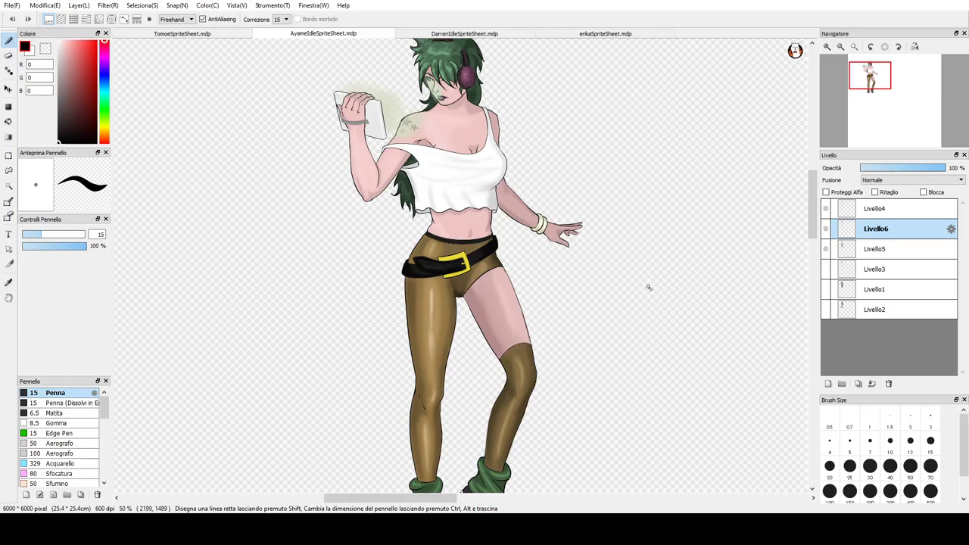
scroll(633, 289, "down", 1)
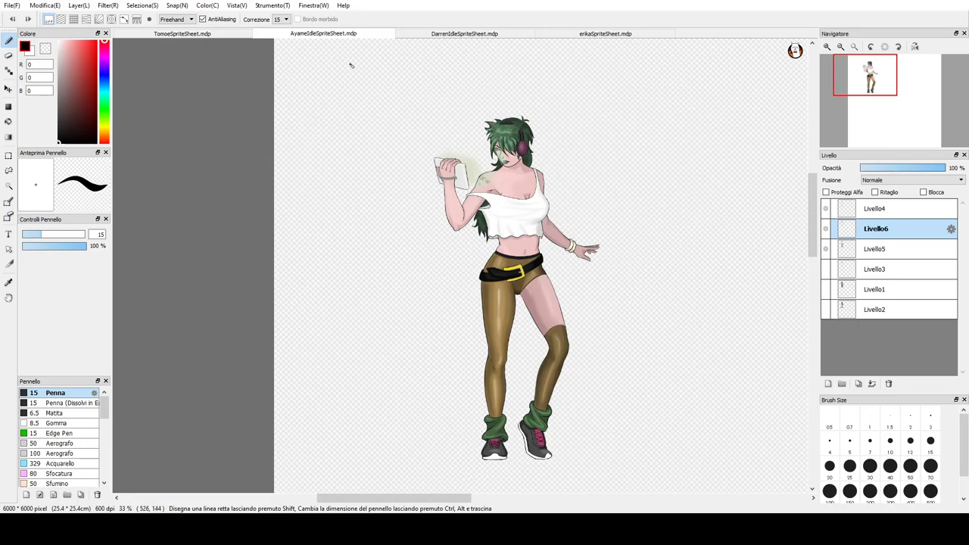
scroll(311, 45, "down", 2)
- Switch to TomoeSpriteSheet.mdp and examine the line art over the rough sketch, both on the whole canvas and close up at the torso
left_click(207, 34)
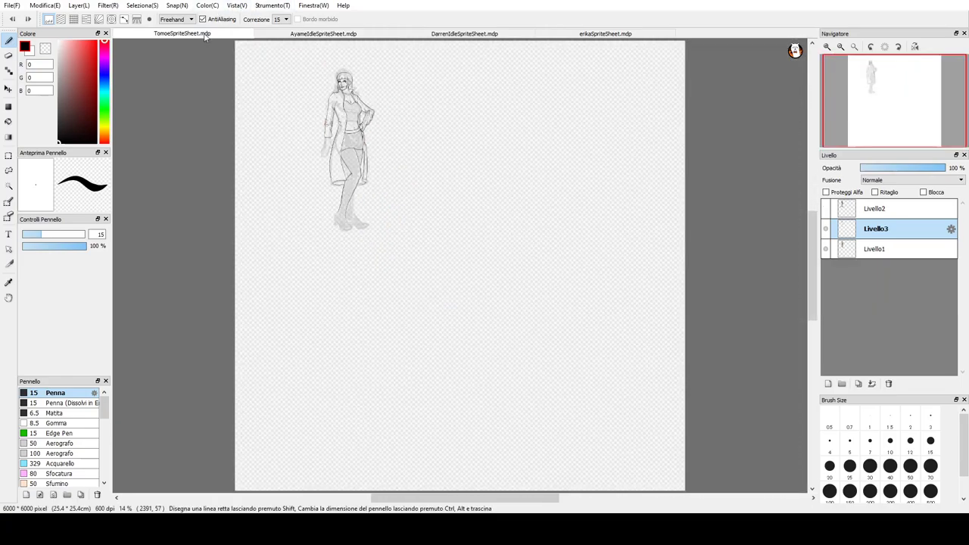
scroll(310, 76, "up", 5)
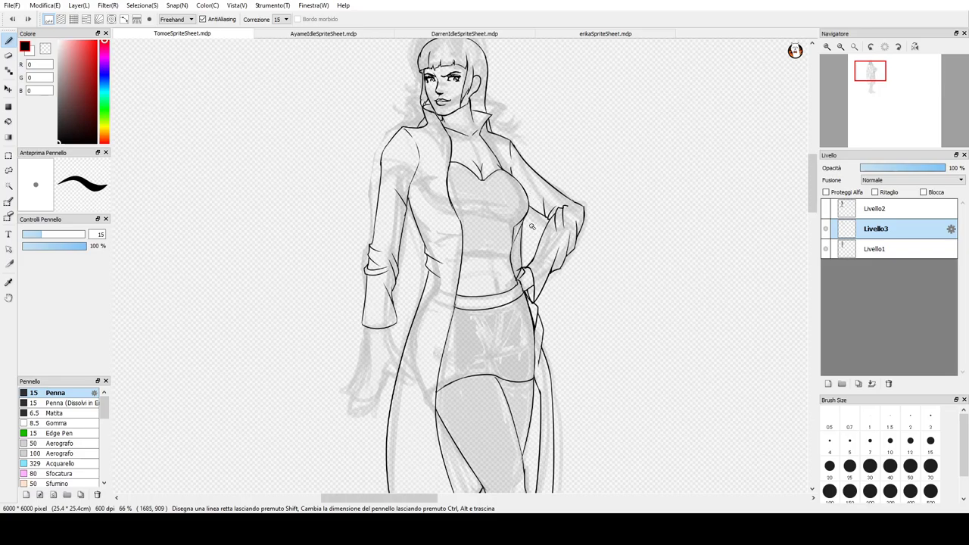
scroll(548, 204, "up", 3)
scroll(558, 162, "down", 8)
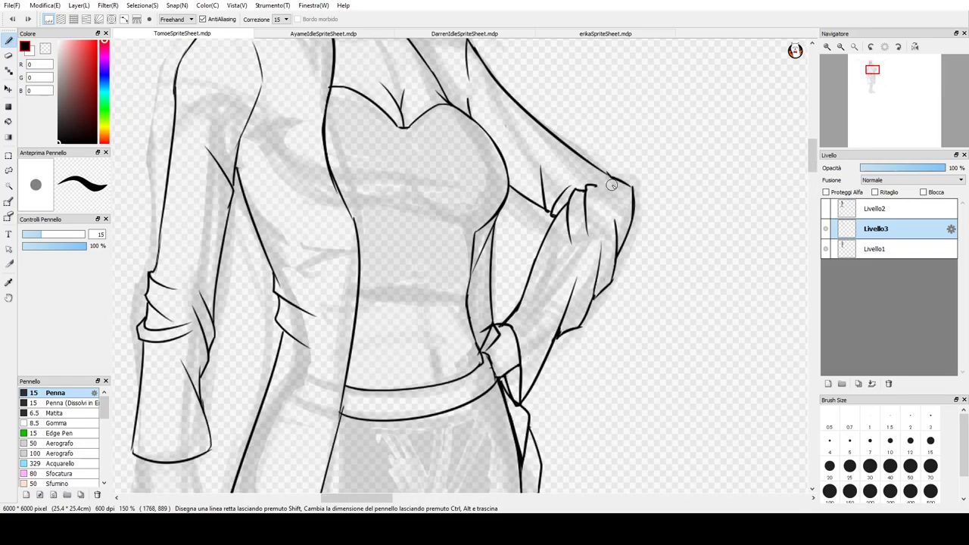
left_click_drag(874, 119, 918, 55)
scroll(646, 169, "down", 1)
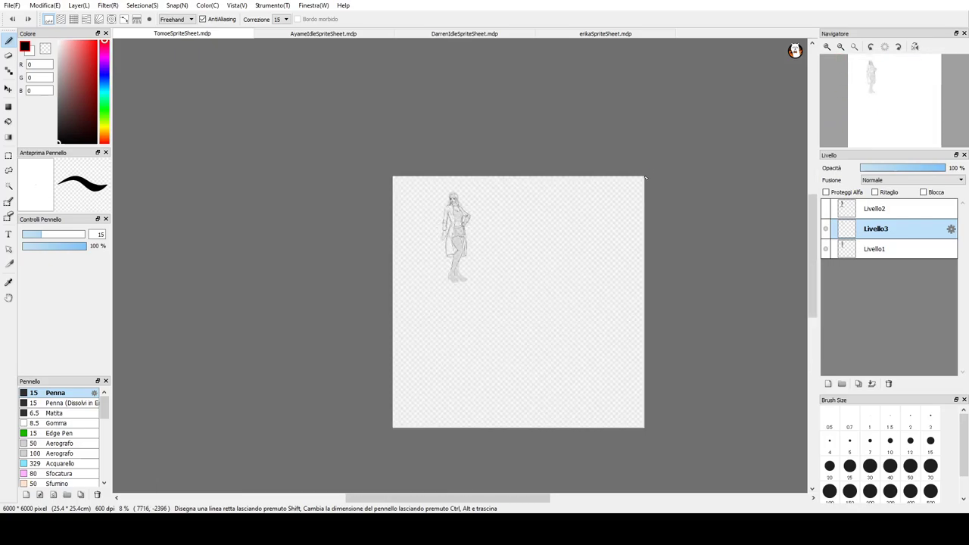
scroll(645, 169, "up", 1)
scroll(646, 169, "down", 1)
left_click_drag(874, 99, 899, 59)
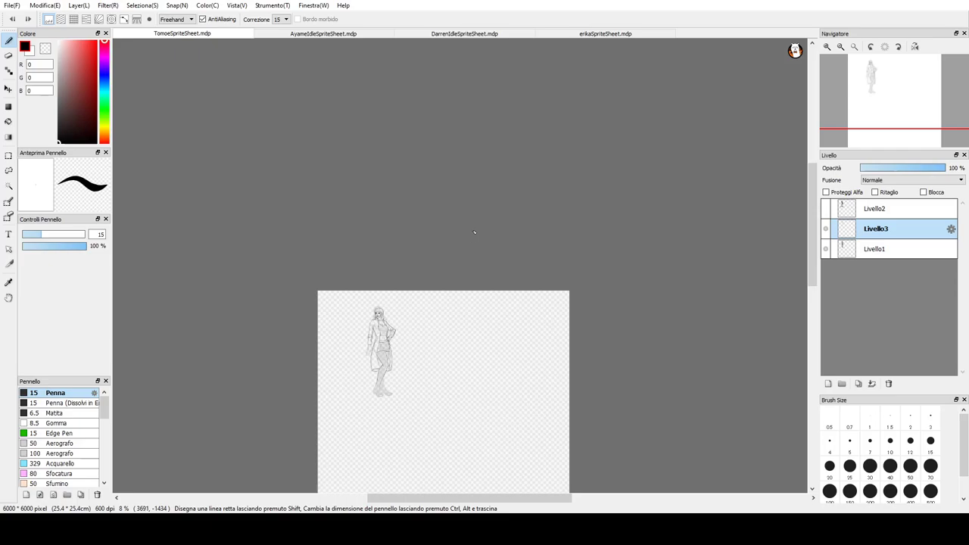
scroll(340, 341, "up", 5)
scroll(507, 333, "up", 2)
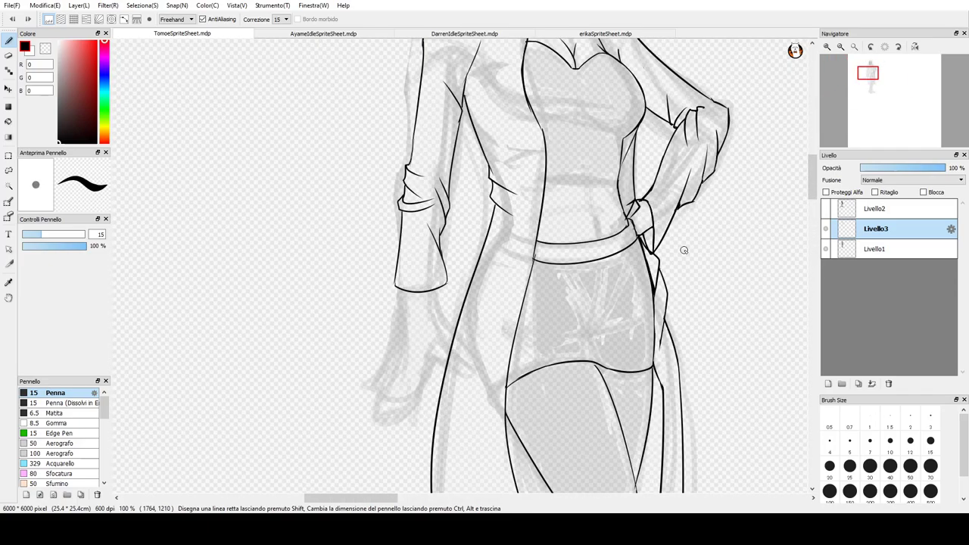
- Set the pen size to 5.7 and redraw the inner thigh line just below the skirt hem, touching up the leg lines
left_click_drag(875, 85, 872, 76)
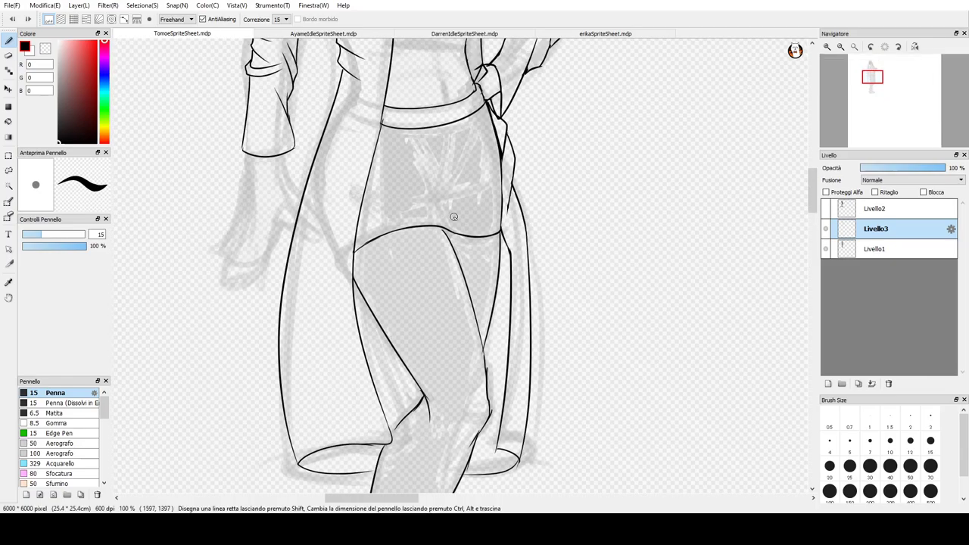
left_click_drag(35, 237, 28, 236)
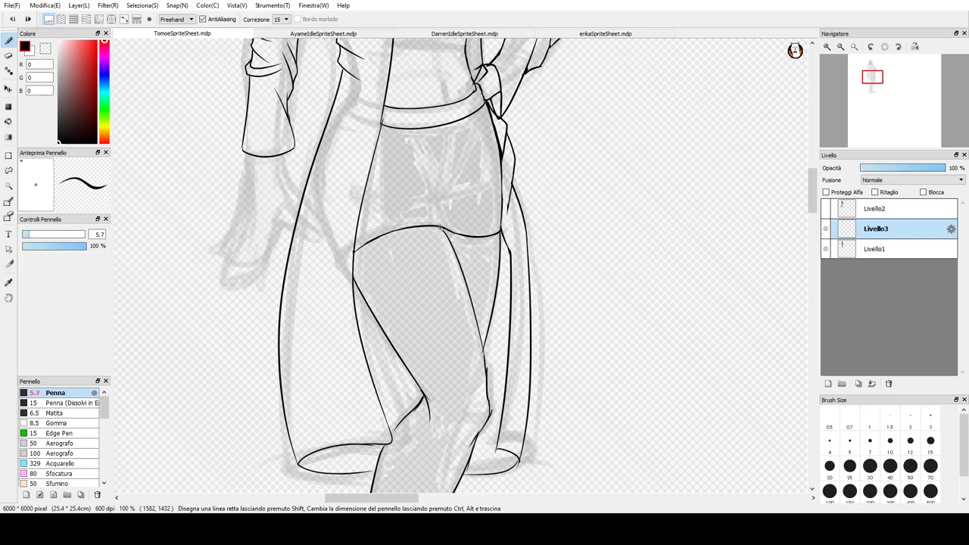
key("ctrl+z")
left_click_drag(441, 228, 459, 263)
key("ctrl+z")
key("ctrl+z")
key("ctrl+z")
left_click_drag(441, 228, 458, 265)
key("e")
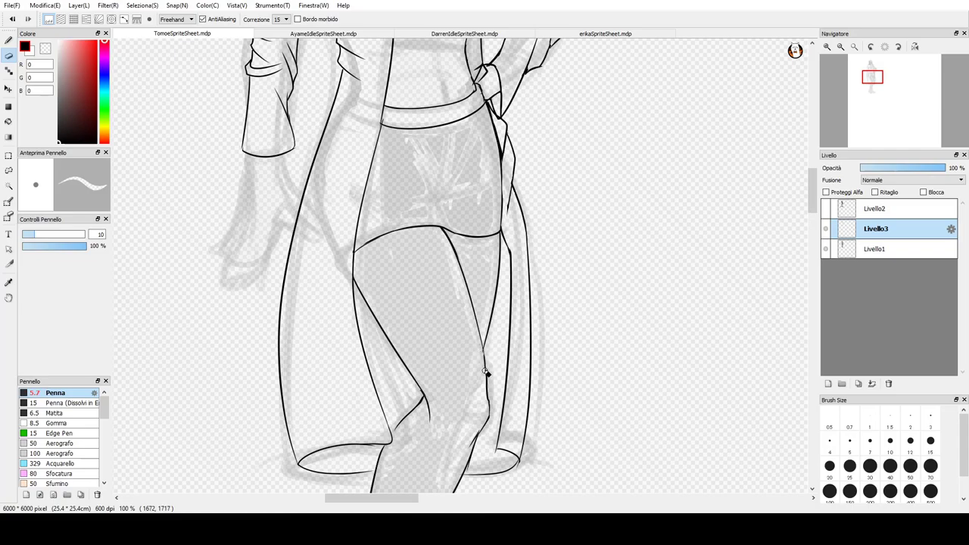
key("b")
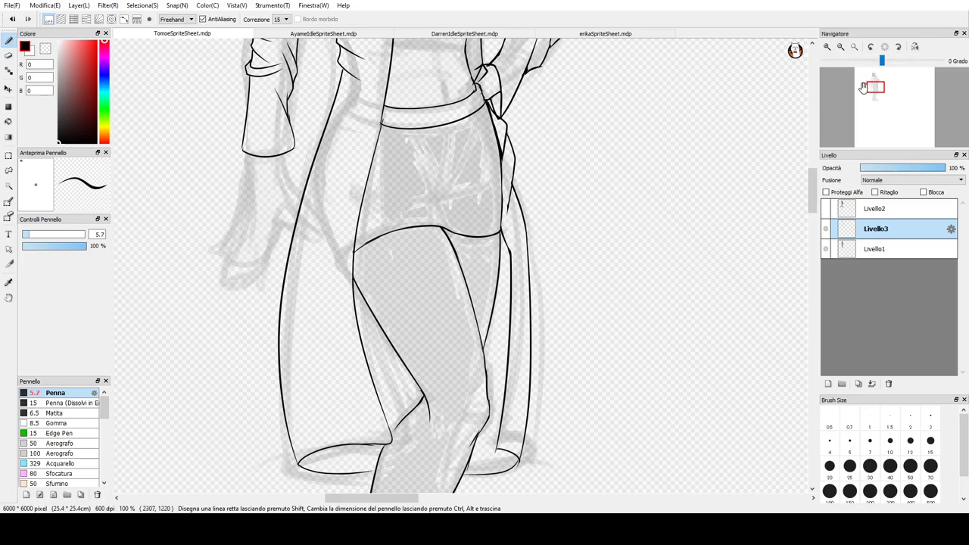
- Sketch a thin guide line down the crossing leg's shin and outline the front part of its foot over the rough sketch
left_click_drag(872, 88, 872, 95)
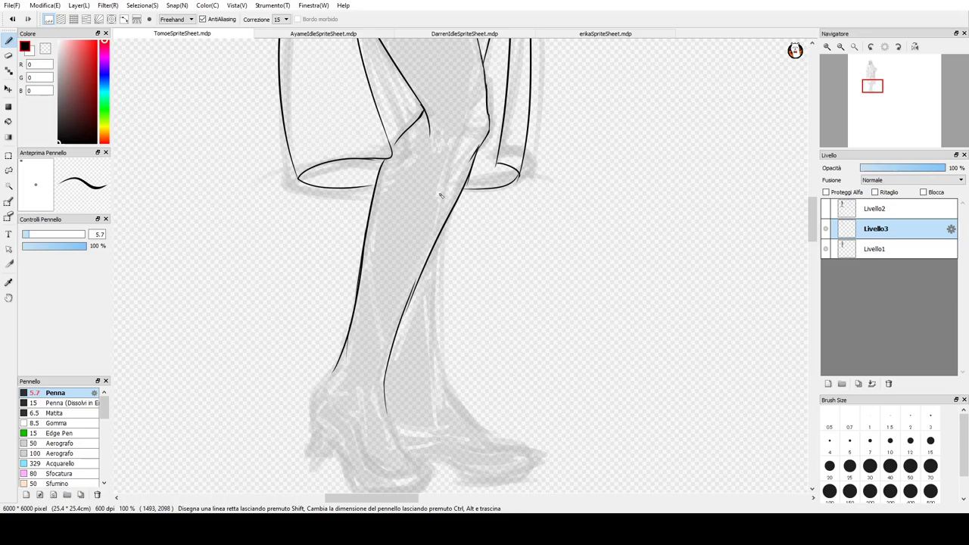
mouse_move(457, 141)
left_mouse_down()
mouse_move(364, 445)
mouse_move(374, 384)
mouse_move(388, 434)
left_mouse_up()
mouse_move(356, 390)
left_mouse_down()
mouse_move(343, 459)
mouse_move(349, 451)
mouse_move(370, 486)
left_mouse_up()
left_click_drag(394, 432, 425, 481)
key("ctrl+z")
mouse_move(390, 431)
left_mouse_down()
mouse_move(419, 463)
mouse_move(412, 492)
mouse_move(367, 484)
left_mouse_up()
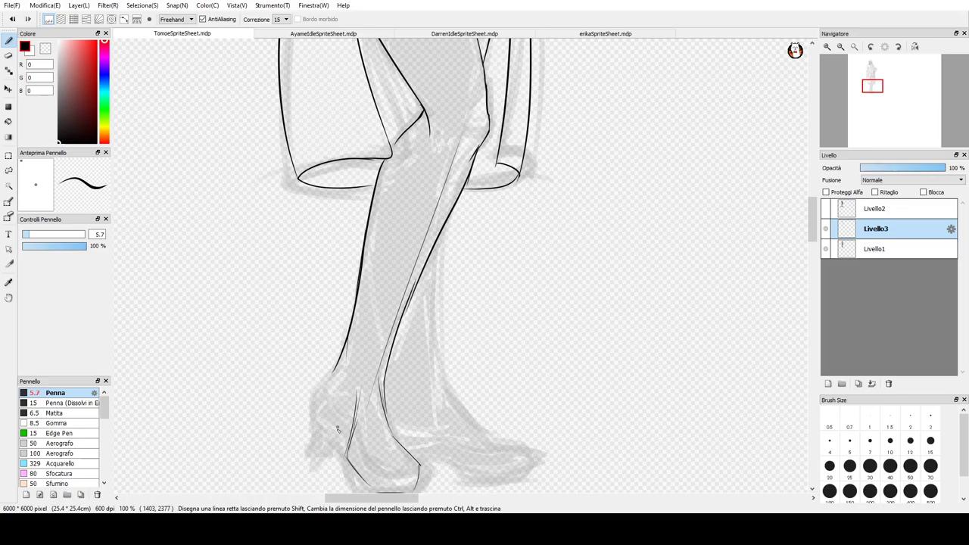
- Outline the raised heel and arch of the crossing leg's foot, joining it to the calf line
left_click_drag(348, 445, 337, 417)
mouse_move(348, 445)
left_mouse_down()
mouse_move(314, 398)
mouse_move(321, 367)
mouse_move(316, 381)
mouse_move(340, 349)
left_mouse_up()
key("ctrl+z")
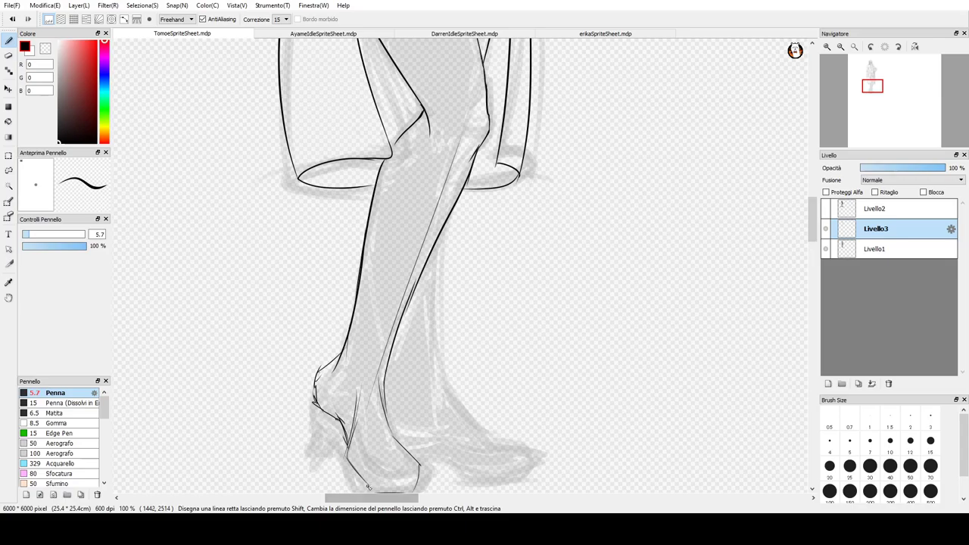
- Draw a thick horizontal ground line beneath the feet and outline the other shoe's pointed toe and instep
left_click_drag(521, 482, 308, 480)
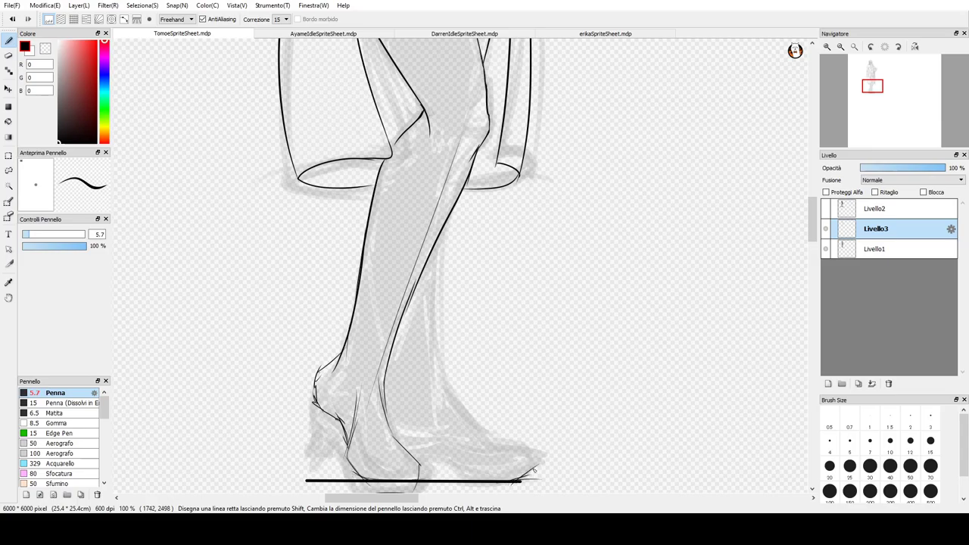
mouse_move(524, 477)
left_mouse_down()
mouse_move(543, 449)
mouse_move(507, 447)
left_mouse_up()
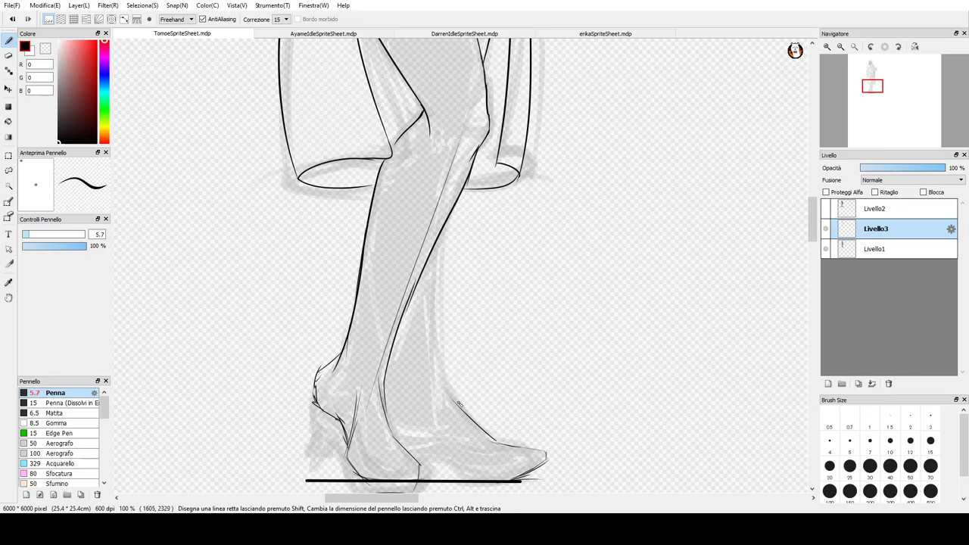
left_click_drag(497, 444, 456, 395)
- Draw the outer contour of the leg behind, from the crossing shin down to the shoe's instep, undoing unwanted strokes
left_click_drag(439, 388, 428, 303)
key("ctrl+z")
left_click_drag(437, 243, 452, 399)
key("ctrl+z")
mouse_move(440, 231)
left_mouse_down()
mouse_move(443, 420)
mouse_move(439, 239)
left_mouse_up()
key("ctrl+z")
key("ctrl+z")
key("ctrl+z")
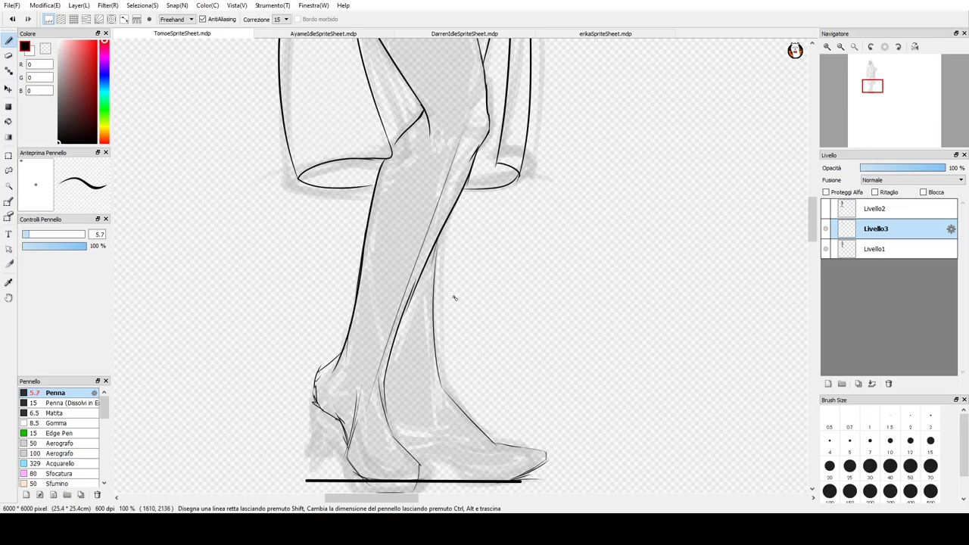
- Draw the sole, arch and heel of the pointed-toe shoe along the ground line
scroll(520, 300, "down", 1)
scroll(500, 305, "up", 2)
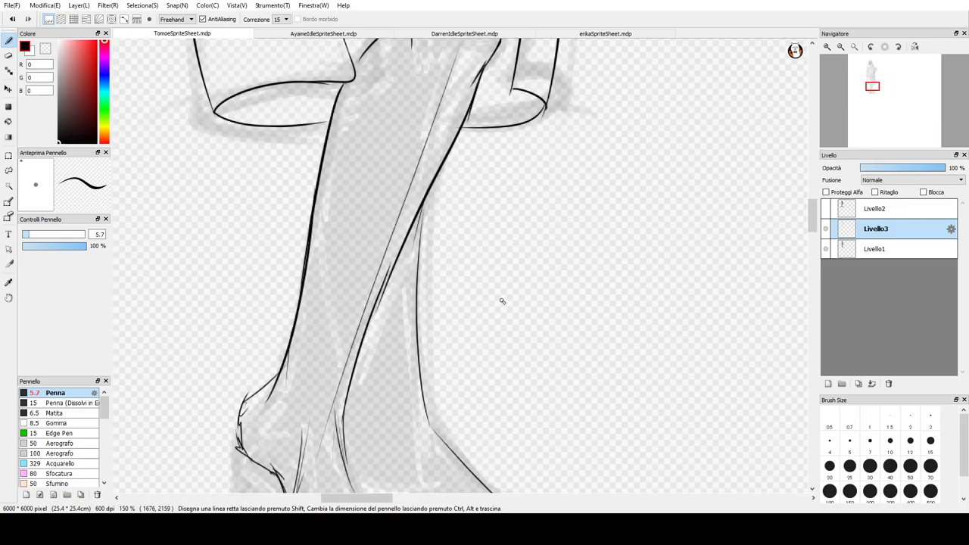
scroll(517, 367, "down", 2)
left_click_drag(871, 92, 876, 98)
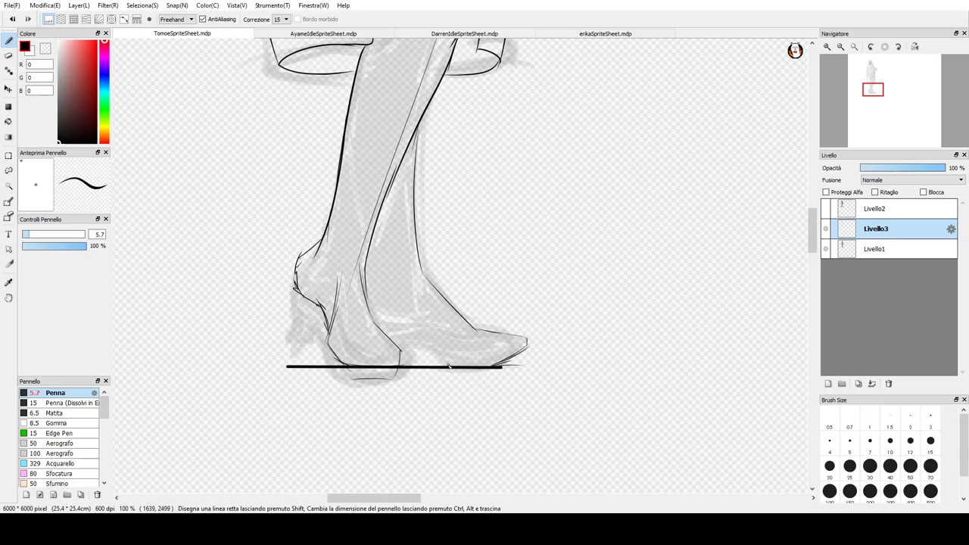
left_click_drag(495, 367, 453, 370)
mouse_move(399, 368)
left_mouse_down()
mouse_move(405, 345)
mouse_move(422, 349)
left_mouse_up()
mouse_move(367, 341)
left_mouse_down()
mouse_move(378, 356)
mouse_move(360, 307)
mouse_move(366, 282)
left_mouse_up()
key("ctrl+z")
key("ctrl+z")
- Draw the curved opening edge of the pointed-toe shoe from the instep back towards the crossing leg
mouse_move(499, 333)
left_mouse_down()
mouse_move(460, 347)
mouse_move(421, 326)
mouse_move(385, 322)
left_mouse_up()
key("ctrl+z")
key("ctrl+z")
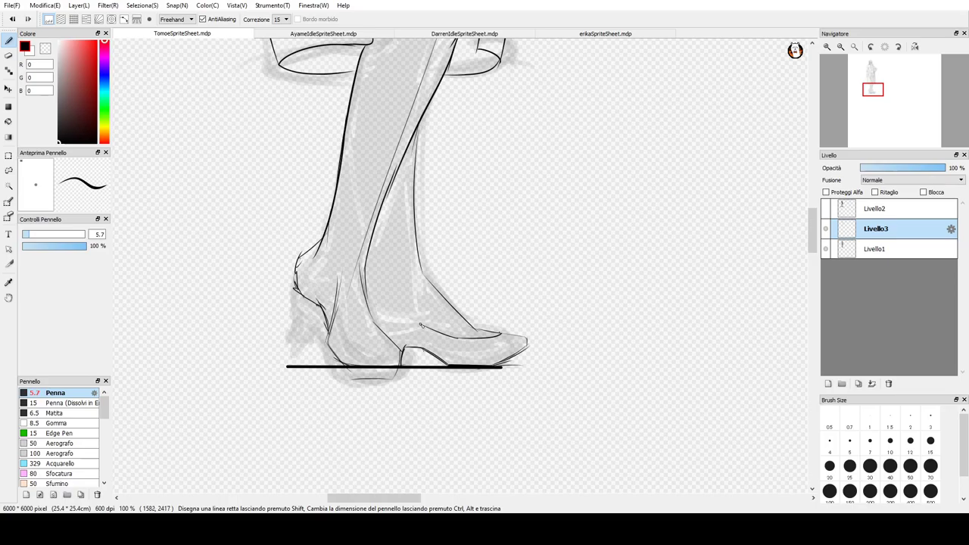
left_click_drag(423, 330, 389, 324)
- Clean up the line art around the knees and coat hem with the Eraser and pen, undoing the stray erasure at the skirt hem
left_click_drag(872, 96, 873, 81)
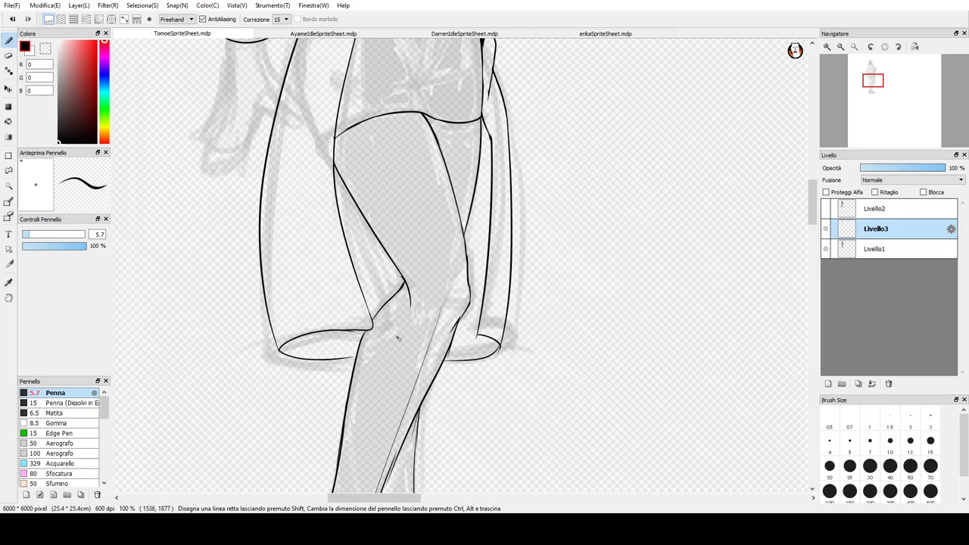
key("e")
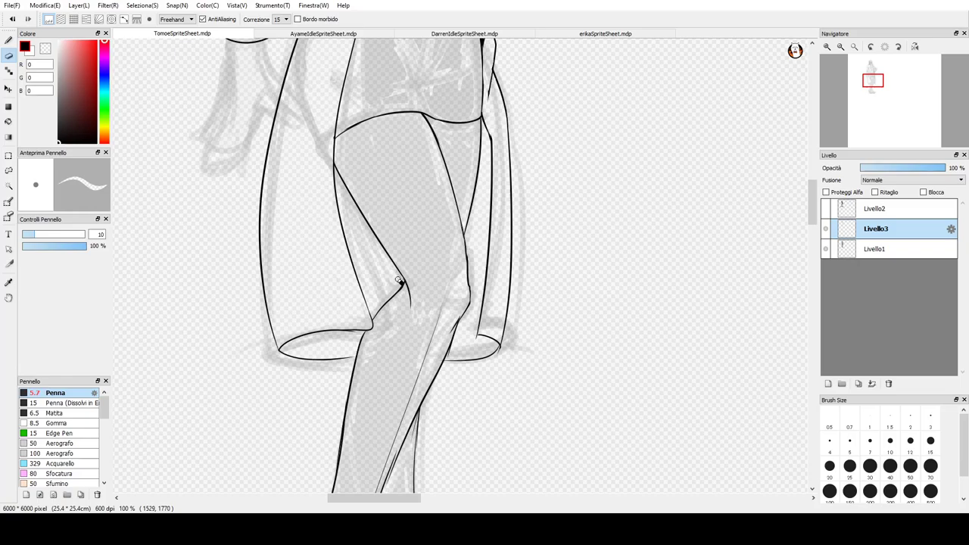
key("b")
key("e")
left_click_drag(469, 253, 469, 273)
key("b")
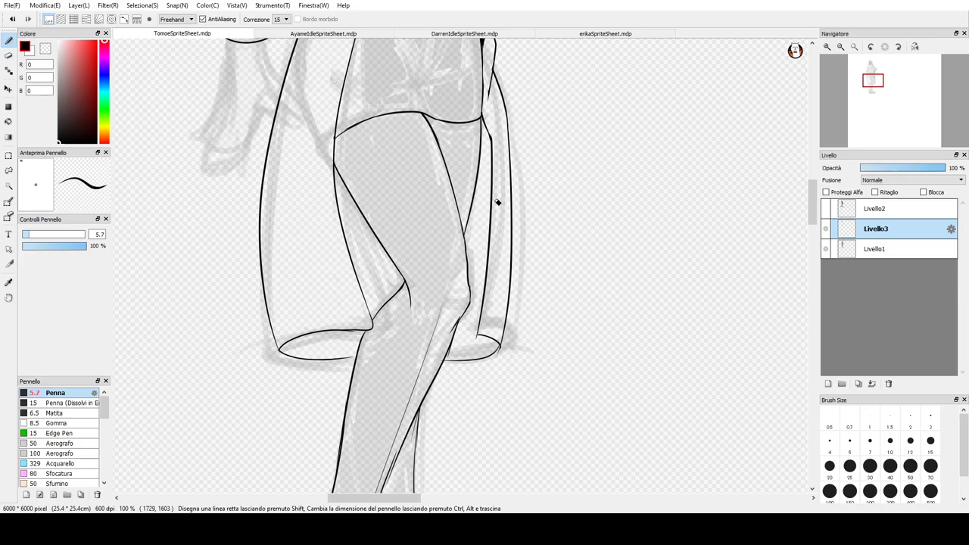
key("e")
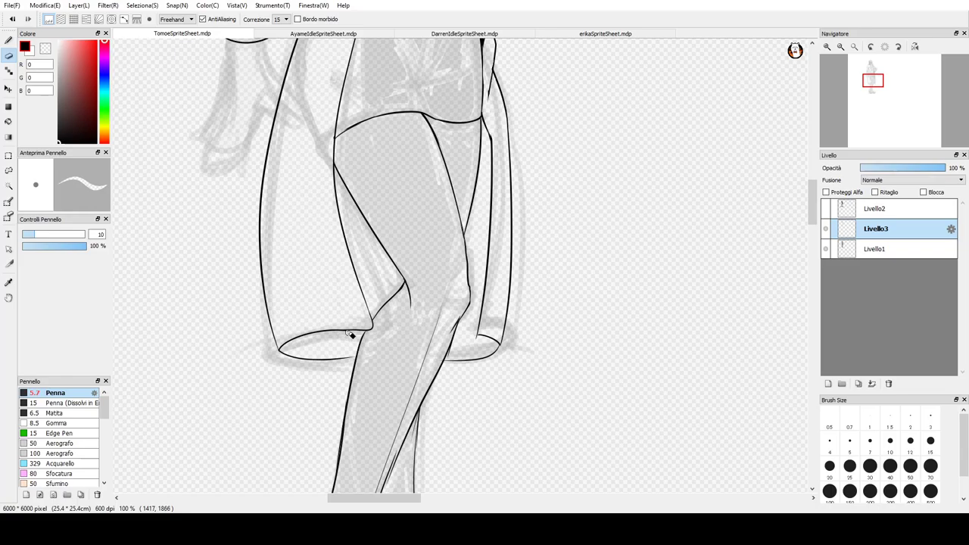
key("b")
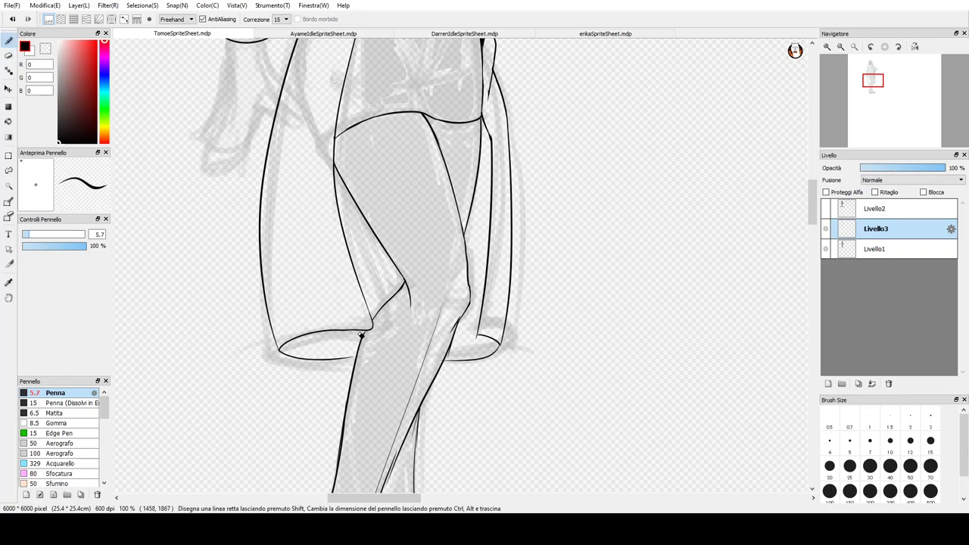
key("e")
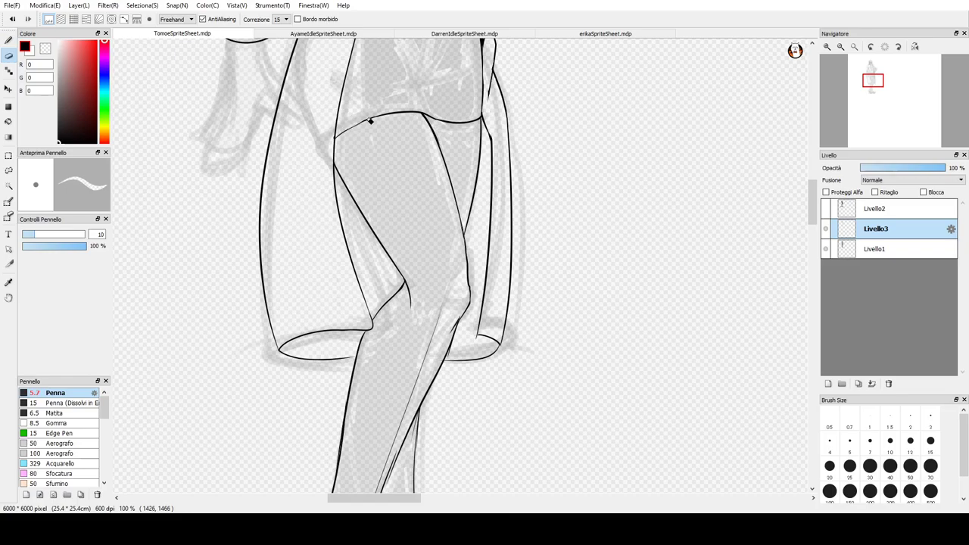
mouse_move(369, 118)
left_mouse_down()
mouse_move(341, 132)
mouse_move(385, 109)
mouse_move(363, 124)
left_mouse_up()
key("ctrl+z")
- Sketch the shoe opening and instep lines on the raised-heel foot, from the back of the ankle to the toes
left_click(877, 97)
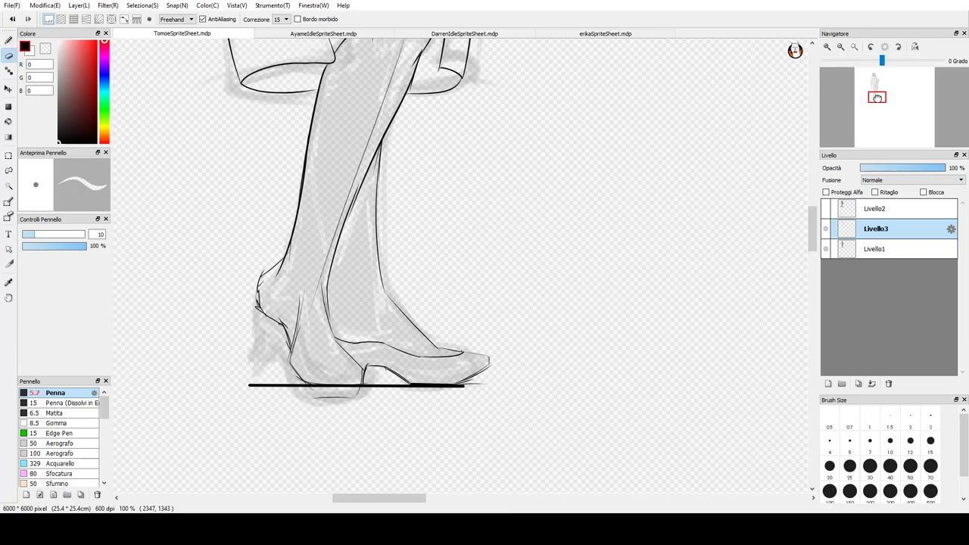
key("b")
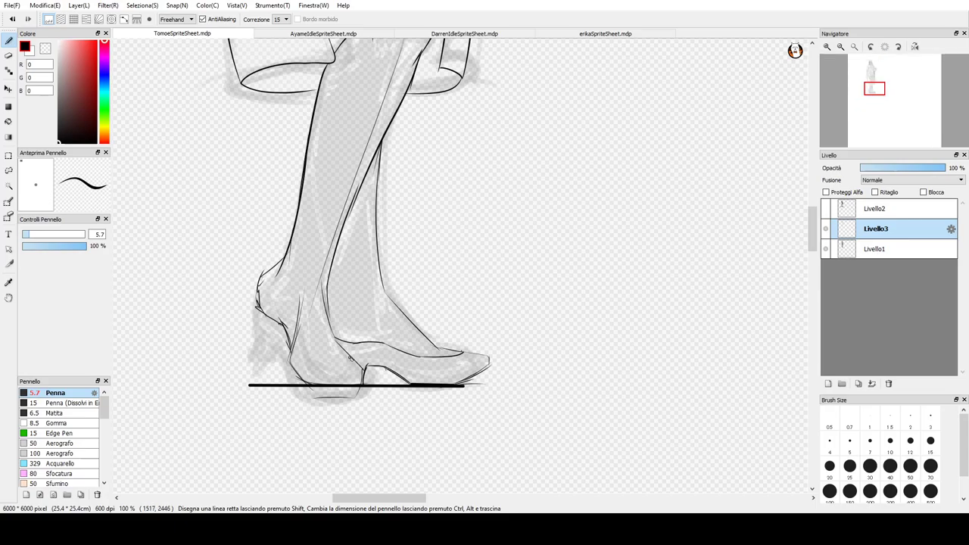
left_click_drag(350, 370, 349, 359)
mouse_move(316, 293)
left_mouse_down()
mouse_move(329, 353)
mouse_move(348, 376)
left_mouse_up()
mouse_move(342, 371)
left_mouse_down()
mouse_move(311, 338)
mouse_move(318, 356)
mouse_move(306, 346)
mouse_move(302, 311)
mouse_move(295, 319)
mouse_move(276, 295)
mouse_move(299, 320)
mouse_move(279, 271)
mouse_move(276, 278)
mouse_move(284, 267)
mouse_move(283, 285)
mouse_move(271, 278)
mouse_move(278, 270)
mouse_move(261, 284)
mouse_move(271, 312)
left_mouse_up()
key("ctrl+z")
key("ctrl+z")
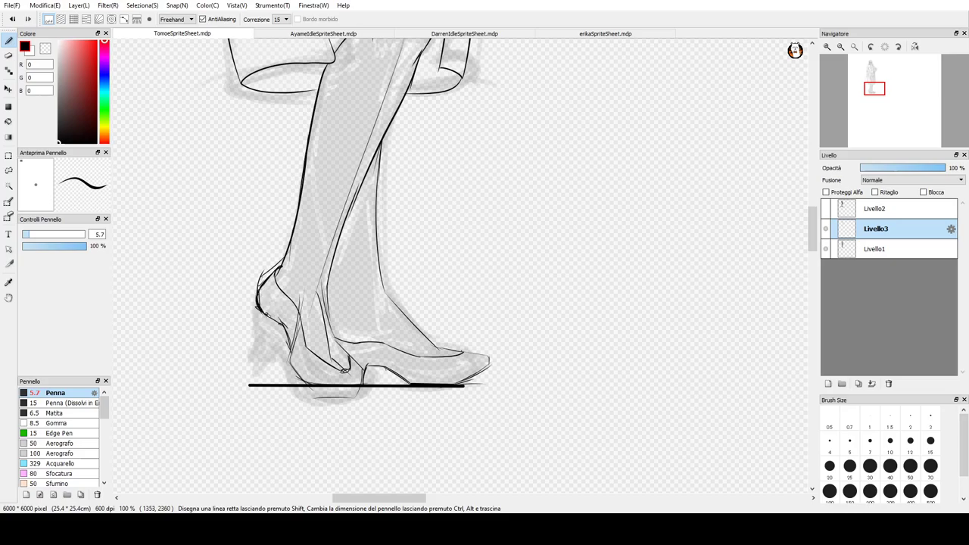
- Add a short heel tip beneath the raised heel and darken the shoe's arch and sole line down to the ground
mouse_move(258, 304)
left_mouse_down()
mouse_move(252, 326)
mouse_move(261, 333)
mouse_move(266, 318)
mouse_move(269, 328)
left_mouse_up()
key("ctrl+z")
left_click_drag(258, 332, 268, 318)
mouse_move(288, 354)
left_mouse_down()
mouse_move(302, 381)
mouse_move(343, 377)
mouse_move(308, 389)
mouse_move(326, 390)
mouse_move(290, 361)
mouse_move(305, 380)
left_mouse_up()
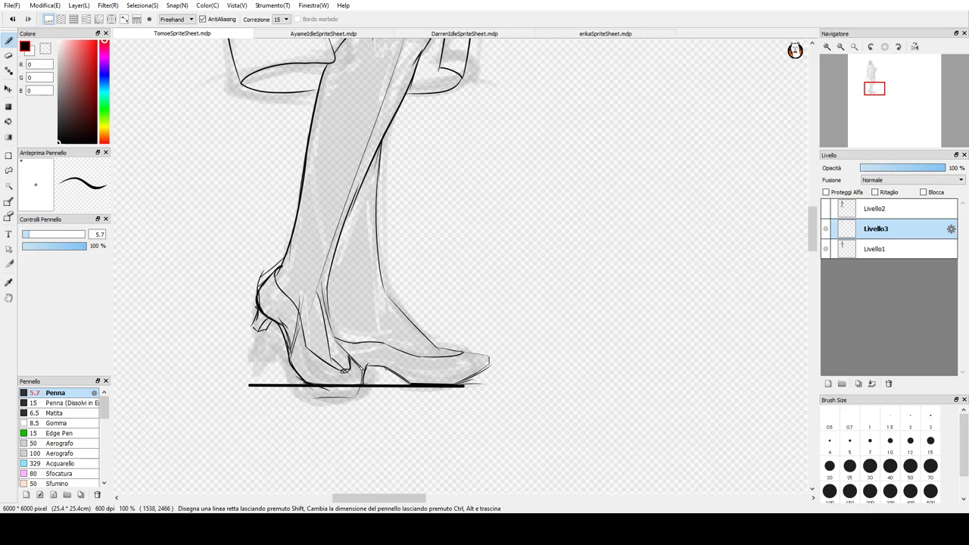
- Redraw the front ankle and instep line of the raised-heel foot down to the shoe opening, retrying strokes as needed
left_click_drag(327, 286, 335, 337)
key("ctrl+z")
left_click_drag(327, 287, 338, 340)
key("ctrl+z")
mouse_move(327, 290)
left_mouse_down()
mouse_move(334, 342)
mouse_move(325, 292)
mouse_move(337, 346)
left_mouse_up()
key("ctrl+z")
left_click_drag(338, 351, 359, 368)
key("ctrl+z")
key("ctrl+z")
- Redraw the raised-heel shoe's rounded toe, sole curve and inner opening edge, undoing unwanted strokes
mouse_move(363, 368)
left_mouse_down()
mouse_move(320, 385)
mouse_move(357, 374)
mouse_move(327, 382)
mouse_move(351, 384)
left_mouse_up()
key("ctrl+z")
key("ctrl+z")
key("ctrl+z")
mouse_move(288, 345)
left_mouse_down()
mouse_move(318, 384)
mouse_move(356, 384)
mouse_move(352, 391)
mouse_move(299, 375)
mouse_move(322, 384)
left_mouse_up()
key("ctrl+z")
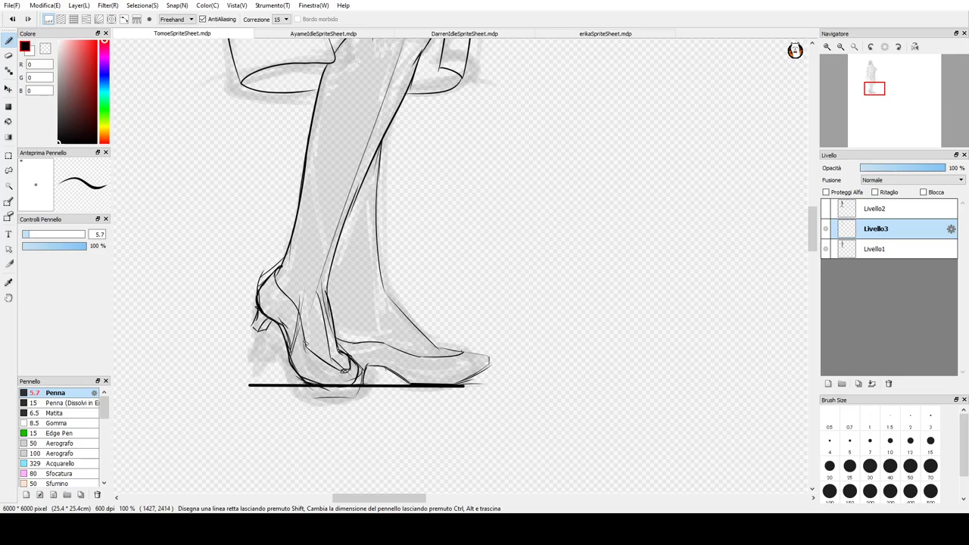
mouse_move(303, 346)
left_mouse_down()
mouse_move(345, 363)
mouse_move(338, 351)
mouse_move(340, 359)
mouse_move(328, 359)
mouse_move(354, 377)
mouse_move(323, 380)
mouse_move(354, 380)
left_mouse_up()
key("ctrl+z")
key("ctrl+z")
- Clean up the raised-heel shoe's outline at the heel, ankle and arch, alternating the Eraser and pen
key("e")
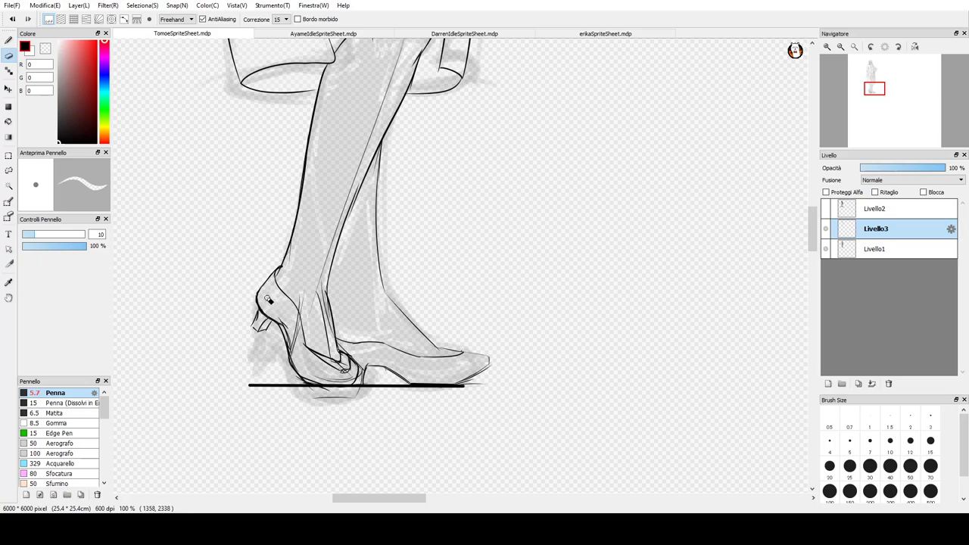
key("b")
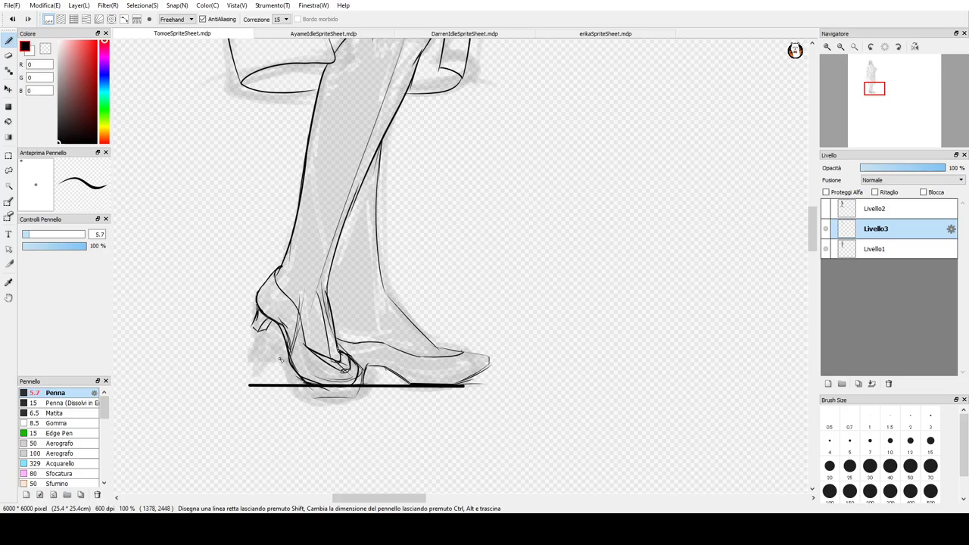
key("e")
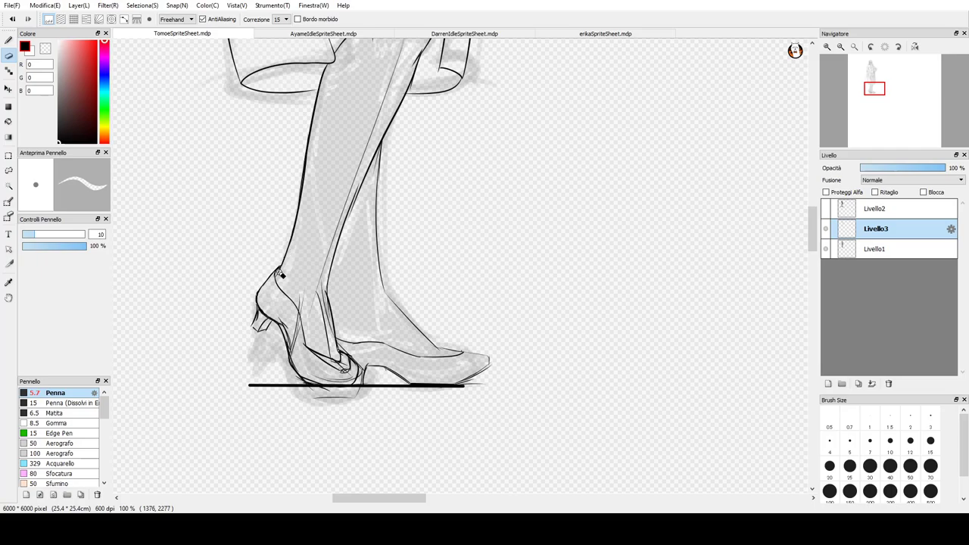
key("b")
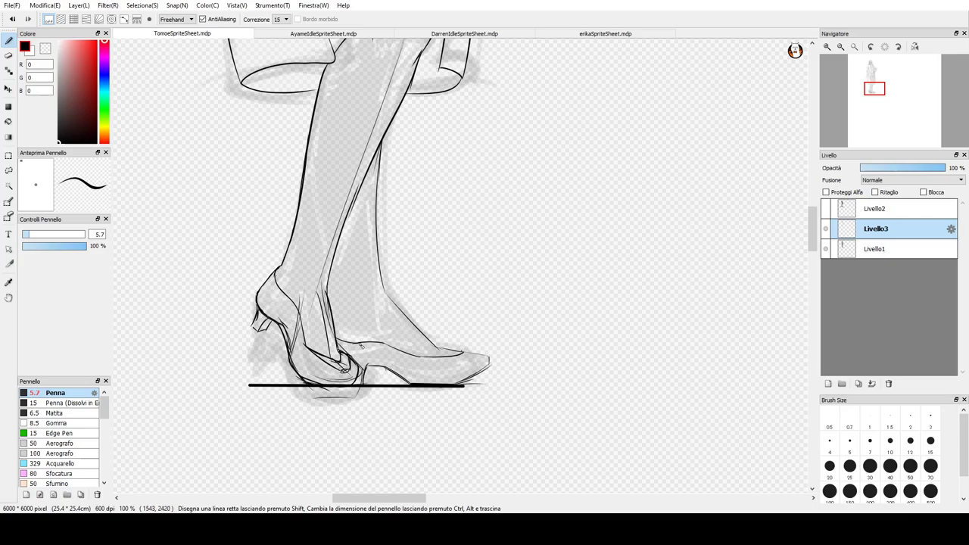
key("e")
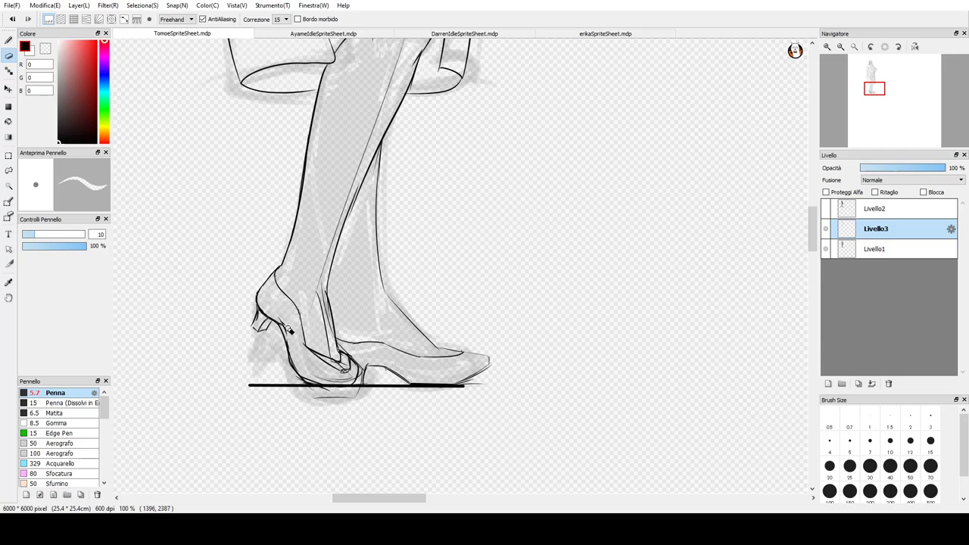
key("p")
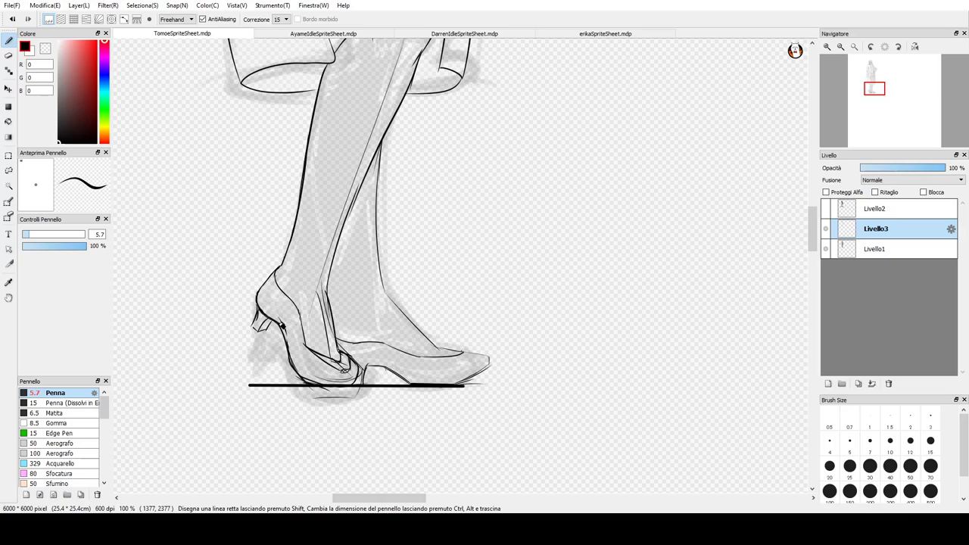
key("e")
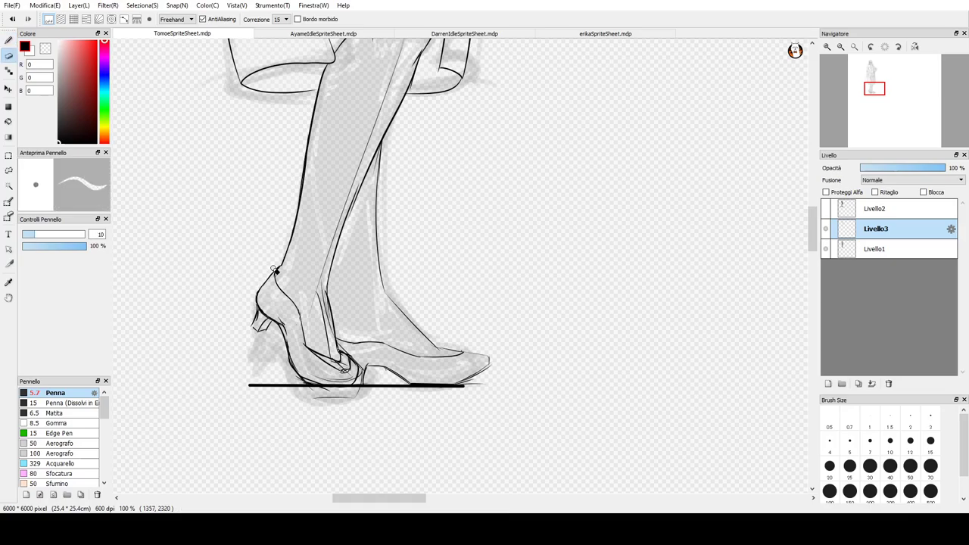
key("p")
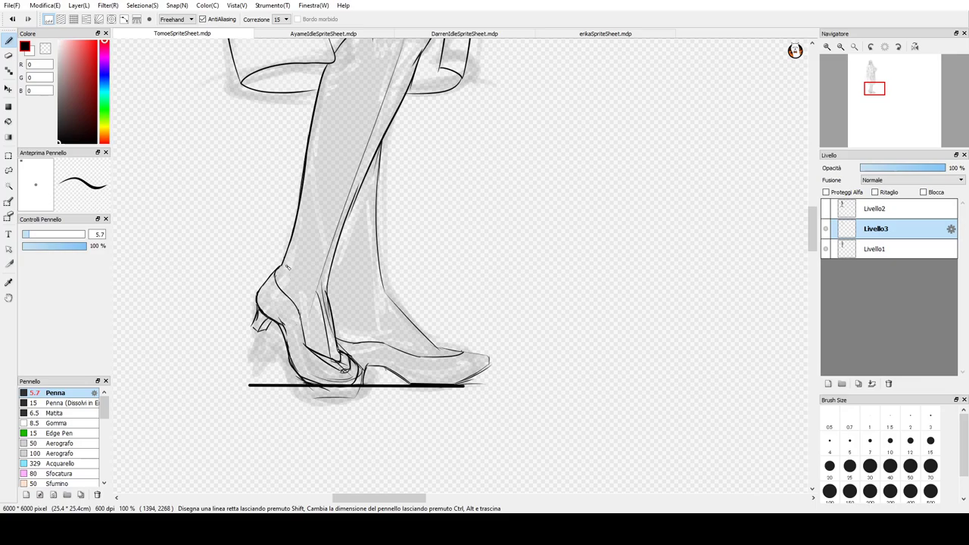
- Add a new layer above Livello3 and set the pen colour to blue, RGB 76, 53, 231
left_click(828, 383)
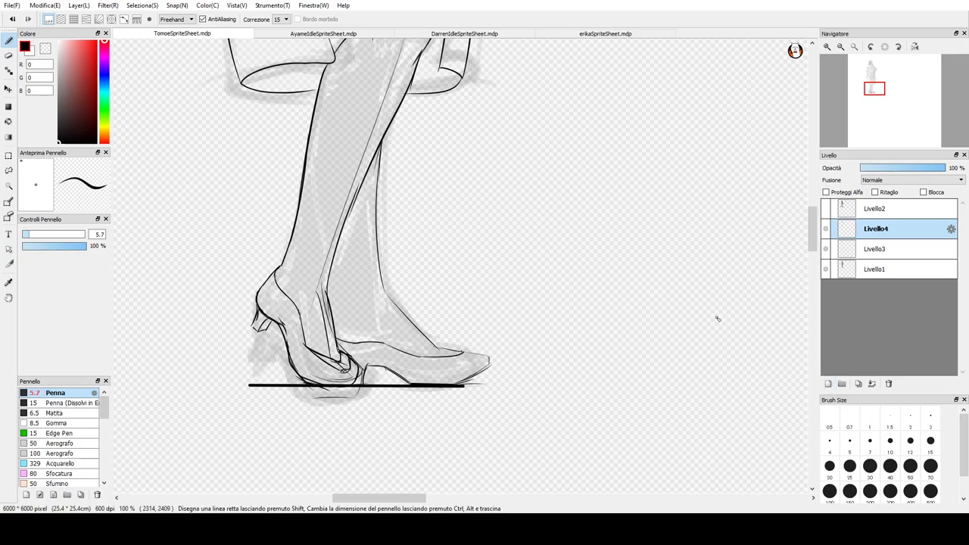
left_click(104, 72)
left_click(84, 79)
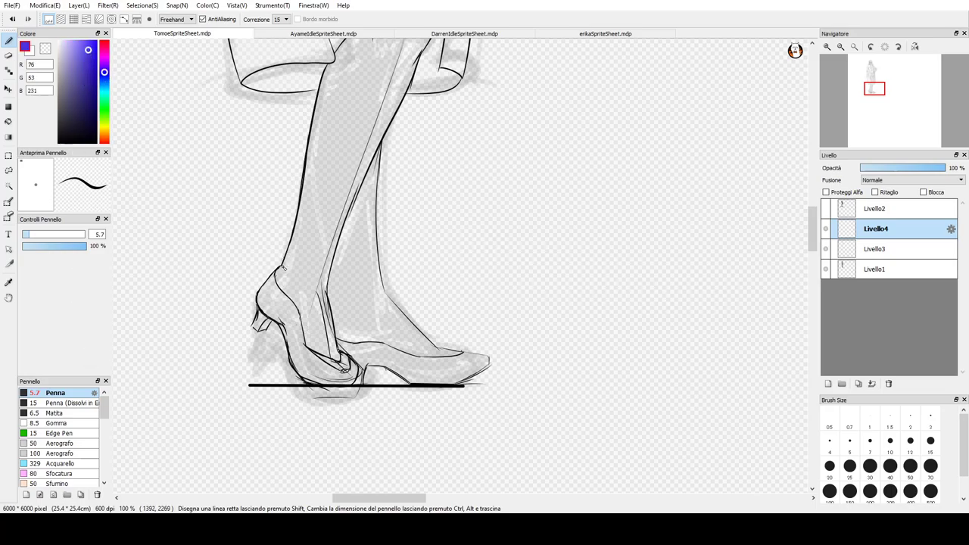
- Try a blue guide line over the raised heel and down the arch to the ground, and undo the strokes
mouse_move(282, 264)
left_mouse_down()
mouse_move(283, 311)
mouse_move(277, 264)
mouse_move(269, 298)
mouse_move(284, 317)
left_mouse_up()
mouse_move(266, 285)
left_mouse_down()
mouse_move(290, 331)
mouse_move(280, 313)
mouse_move(291, 386)
left_mouse_up()
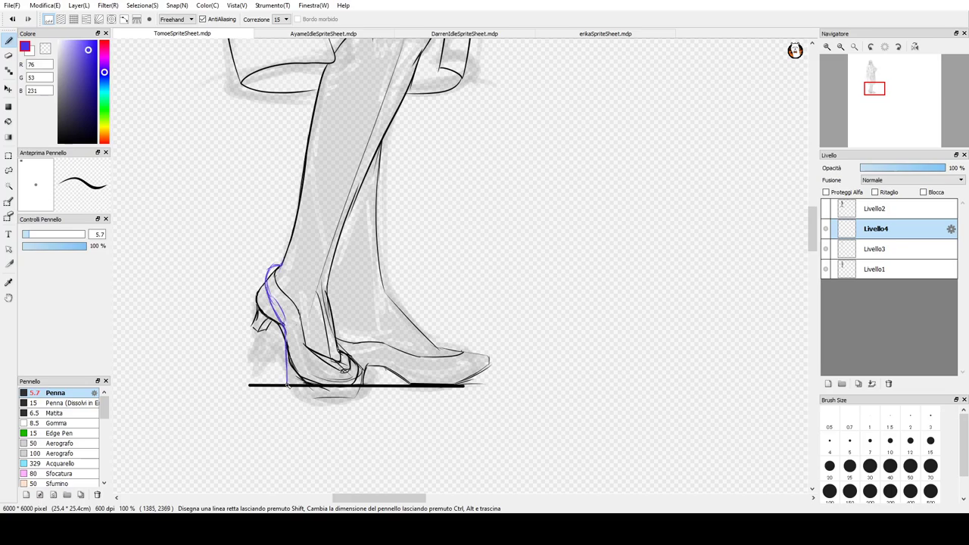
key("ctrl+z")
left_click_drag(286, 326, 292, 379)
key("ctrl+z")
key("ctrl+z")
key("ctrl+z")
key("ctrl+z")
key("ctrl+z")
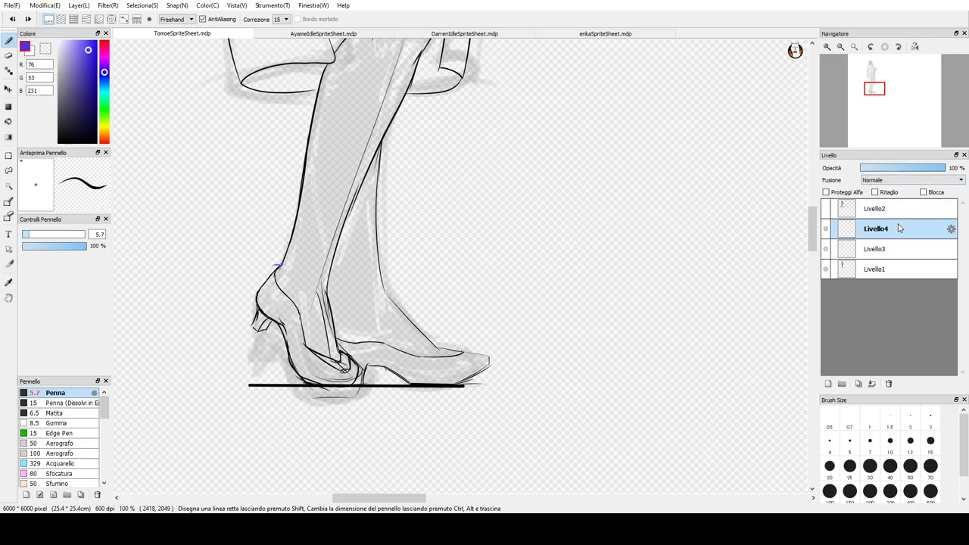
- Return to Livello3 and, in black, ink the raised-heel shoe's opening edge from the heel to the instep
left_click(893, 248)
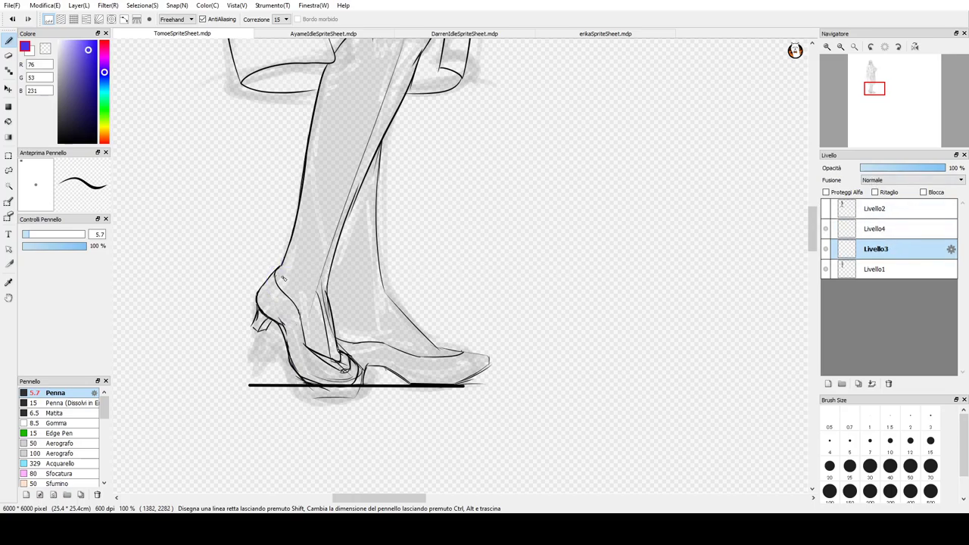
left_click_drag(275, 276, 280, 283)
left_click_drag(70, 70, 30, 206)
mouse_move(268, 275)
left_mouse_down()
mouse_move(303, 342)
mouse_move(330, 360)
mouse_move(338, 349)
mouse_move(341, 364)
left_mouse_up()
key("ctrl+z")
key("ctrl+z")
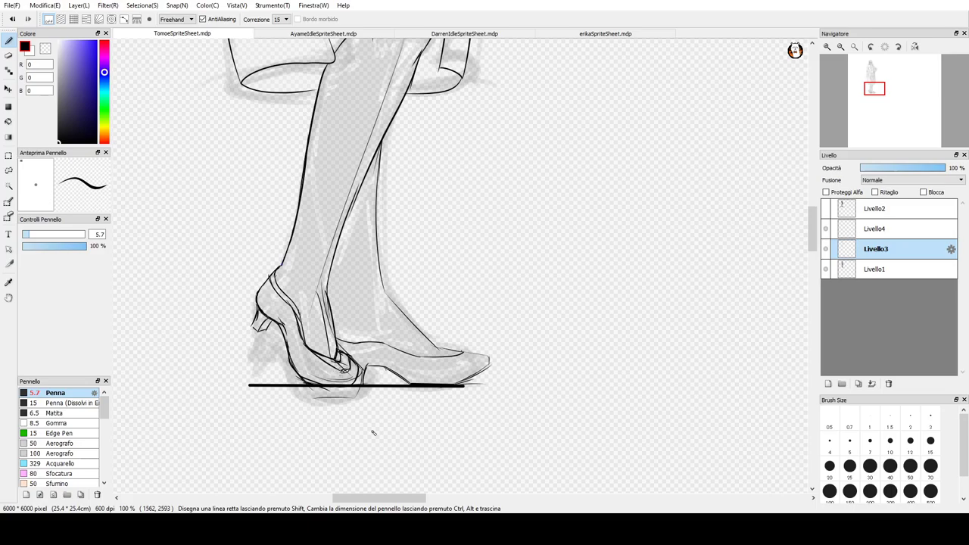
- Erase the overlapping instep lines of the raised-heel shoe and retry the toe's upper curve
key("e")
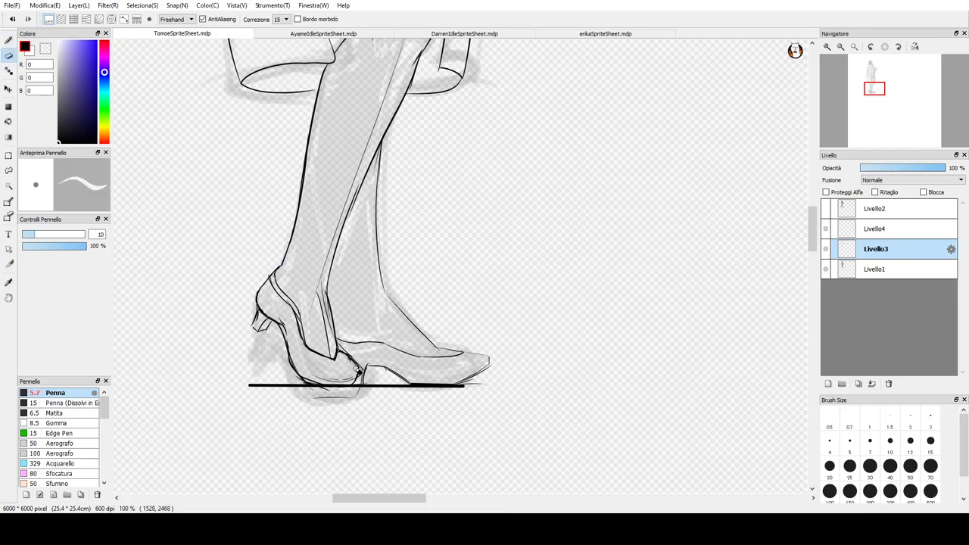
key("b")
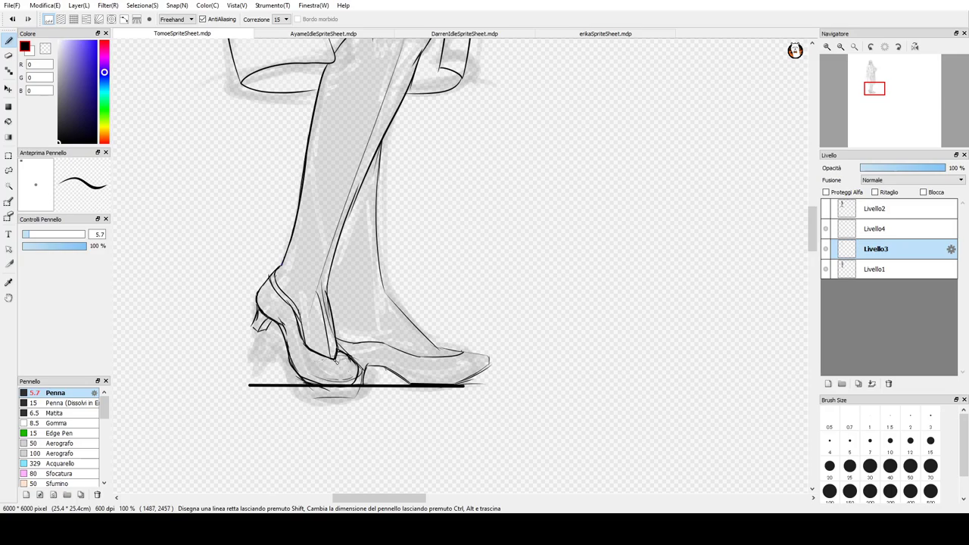
mouse_move(351, 359)
left_mouse_down()
mouse_move(353, 380)
mouse_move(340, 385)
mouse_move(357, 371)
left_mouse_up()
mouse_move(345, 359)
left_mouse_down()
mouse_move(324, 376)
mouse_move(303, 374)
mouse_move(333, 367)
left_mouse_up()
key("ctrl+z")
key("ctrl+z")
key("ctrl+z")
- Erase the raised-heel shoe's lower sole line and redraw its arch and sole closer to the foot
key("e")
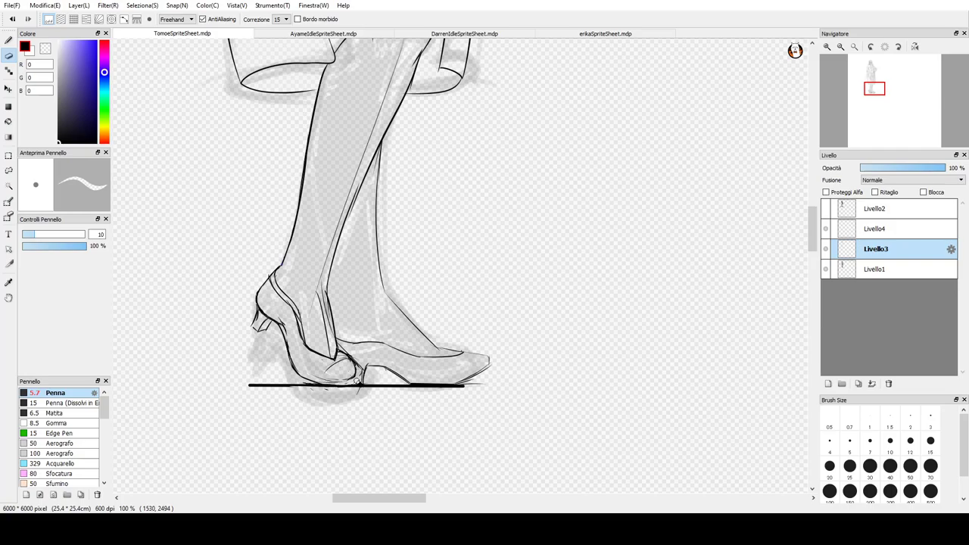
key("b")
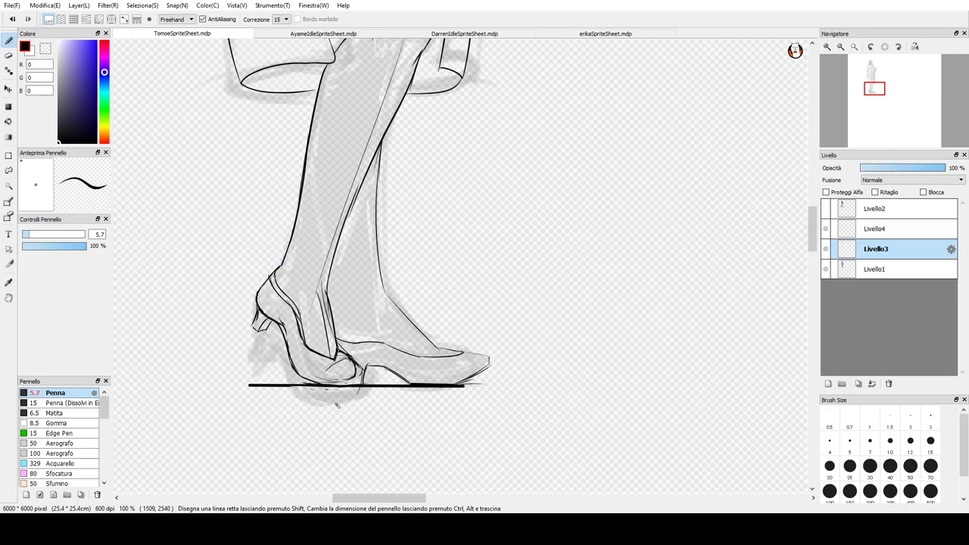
left_click_drag(293, 372, 327, 379)
mouse_move(279, 325)
left_mouse_down()
mouse_move(298, 378)
mouse_move(291, 358)
mouse_move(340, 376)
mouse_move(462, 386)
mouse_move(269, 380)
mouse_move(343, 377)
left_mouse_up()
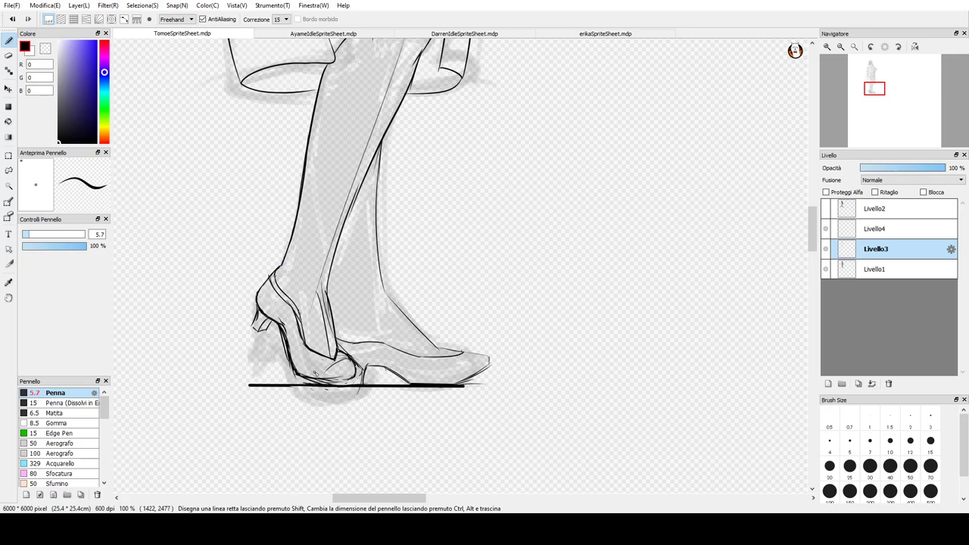
left_click_drag(297, 374, 353, 378)
key("ctrl+z")
key("ctrl+z")
left_click_drag(295, 373, 301, 382)
left_click_drag(301, 382, 349, 376)
left_click_drag(306, 380, 341, 376)
- Erase the raised-heel shoe's toe lines, try a new toe curve and undo the unwanted strokes
key("e")
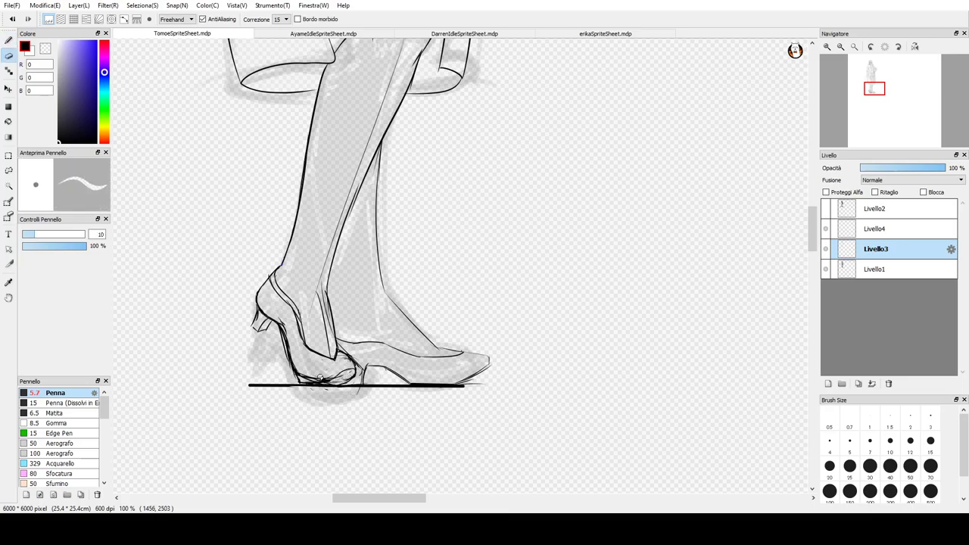
mouse_move(298, 370)
left_mouse_down()
mouse_move(303, 383)
mouse_move(297, 372)
mouse_move(349, 380)
mouse_move(336, 378)
mouse_move(341, 350)
mouse_move(356, 367)
left_mouse_up()
key("b")
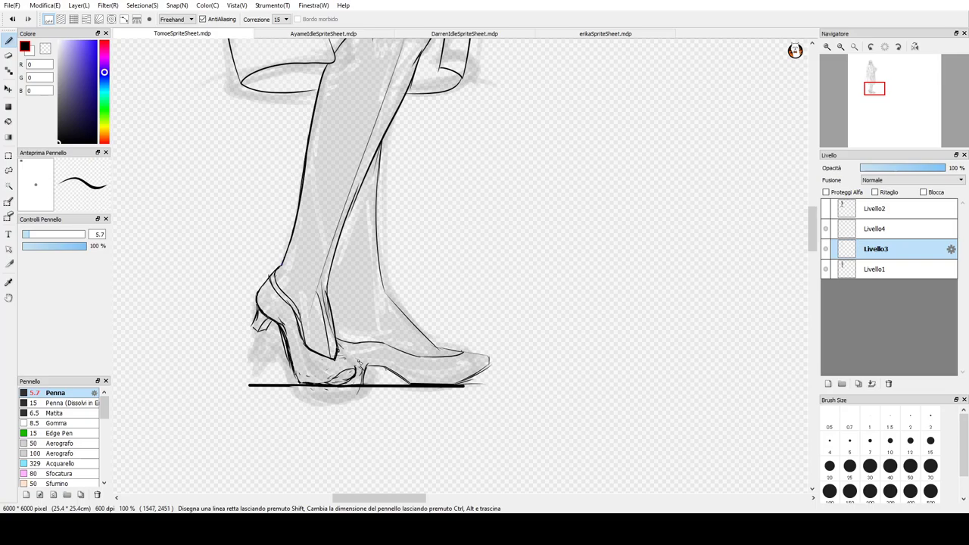
mouse_move(356, 368)
left_mouse_down()
mouse_move(335, 360)
mouse_move(338, 351)
mouse_move(361, 372)
mouse_move(347, 384)
left_mouse_up()
key("ctrl+z")
key("ctrl+z")
key("ctrl+z")
key("ctrl+z")
key("ctrl+z")
key("ctrl+z")
key("ctrl+z")
- Retry the curve from the raised-heel shoe's arch into the sole and redraw the underside of the toe
mouse_move(292, 365)
left_mouse_down()
mouse_move(301, 382)
mouse_move(324, 387)
left_mouse_up()
key("ctrl+z")
key("ctrl+z")
mouse_move(292, 358)
left_mouse_down()
mouse_move(306, 382)
mouse_move(320, 383)
left_mouse_up()
key("ctrl+z")
key("ctrl+z")
left_click_drag(334, 382, 358, 368)
- Erase the doubled arch line of the raised-heel shoe and the stretch of ground line beneath it
key("e")
left_click_drag(286, 358, 312, 394)
left_click_drag(279, 327, 296, 395)
mouse_move(286, 351)
left_mouse_down()
mouse_move(303, 393)
mouse_move(293, 375)
mouse_move(320, 391)
mouse_move(292, 370)
mouse_move(299, 386)
left_mouse_up()
- Rework the raised-heel shoe's toe tip and instep, alternating pen strokes with erasing the inner toe lines
key("p")
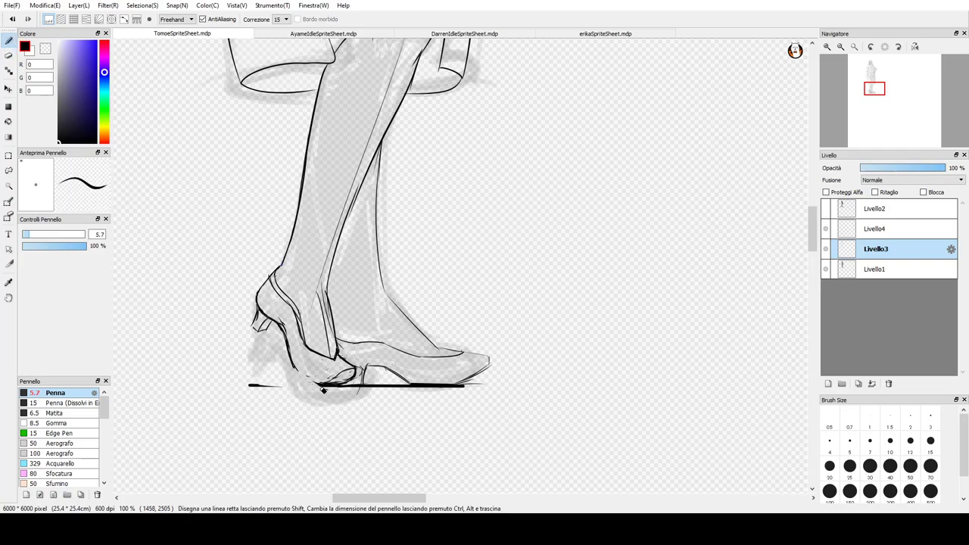
mouse_move(319, 353)
left_mouse_down()
mouse_move(302, 317)
mouse_move(340, 391)
mouse_move(301, 335)
left_mouse_up()
key("e")
key("b")
left_click_drag(357, 370, 343, 382)
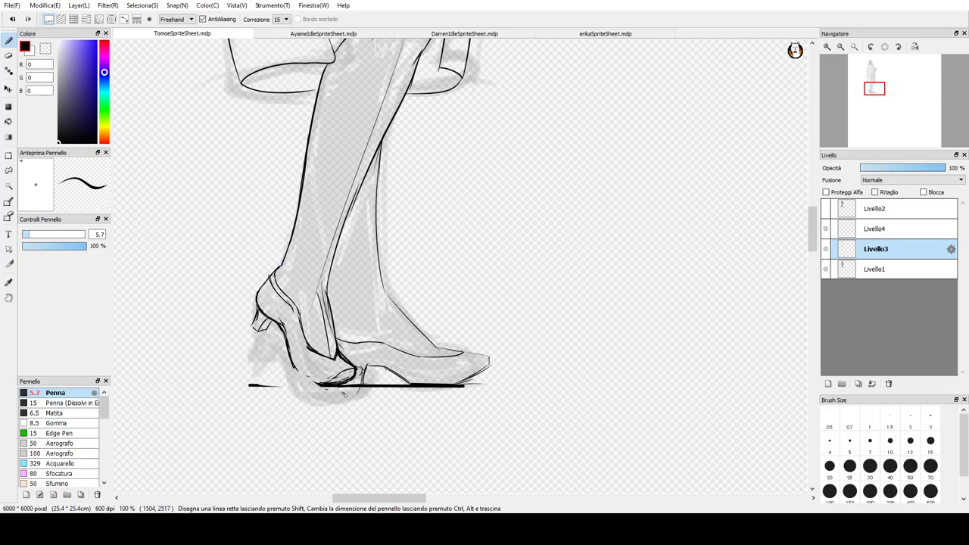
key("e")
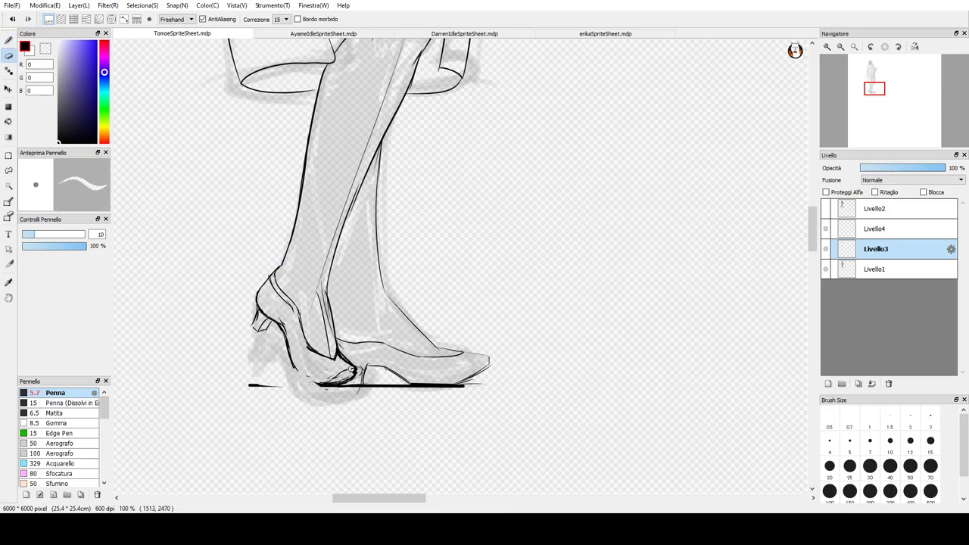
mouse_move(334, 378)
left_mouse_down()
mouse_move(325, 380)
mouse_move(345, 368)
mouse_move(358, 378)
mouse_move(332, 360)
left_mouse_up()
key("b")
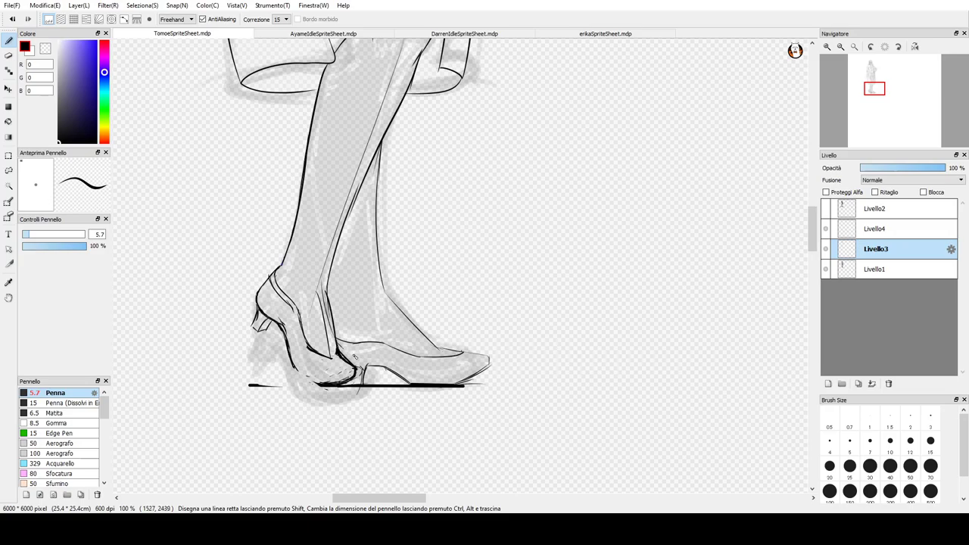
key("e")
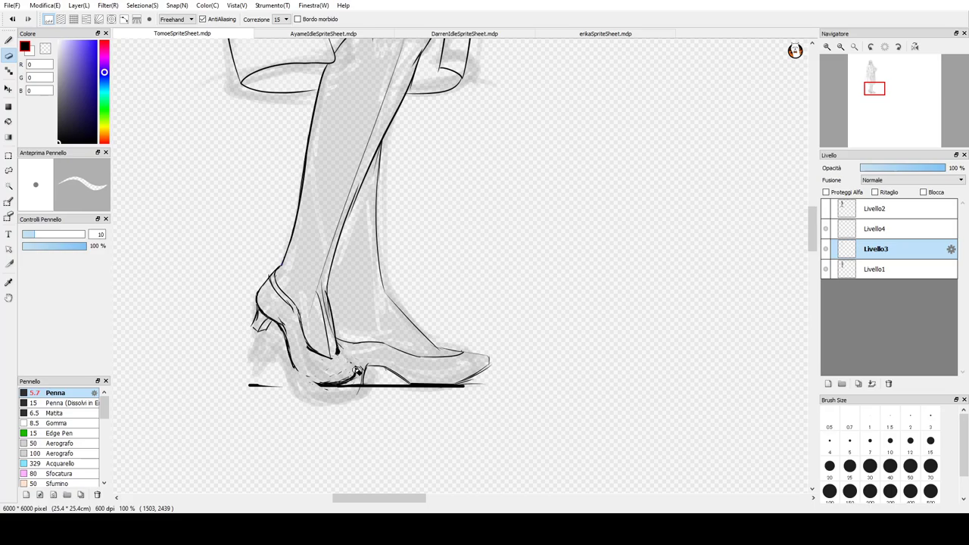
key("b")
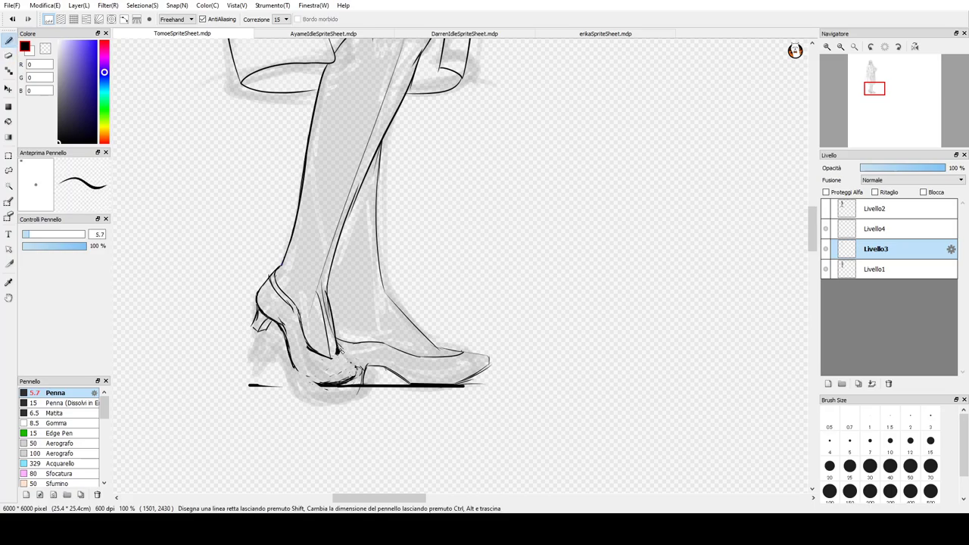
- Redraw the raised-heel shoe's toe top, opening edge, sole and arch, undoing unwanted strokes
mouse_move(340, 353)
left_mouse_down()
mouse_move(367, 373)
mouse_move(357, 385)
left_mouse_up()
key("ctrl+z")
key("ctrl+z")
key("ctrl+z")
key("ctrl+z")
key("ctrl+z")
left_click_drag(325, 354, 338, 363)
key("ctrl+z")
key("ctrl+z")
mouse_move(356, 385)
left_mouse_down()
mouse_move(306, 374)
mouse_move(325, 384)
left_mouse_up()
key("ctrl+z")
key("ctrl+z")
key("ctrl+z")
key("ctrl+z")
mouse_move(280, 322)
left_mouse_down()
mouse_move(293, 366)
mouse_move(333, 382)
mouse_move(322, 383)
left_mouse_up()
key("ctrl+z")
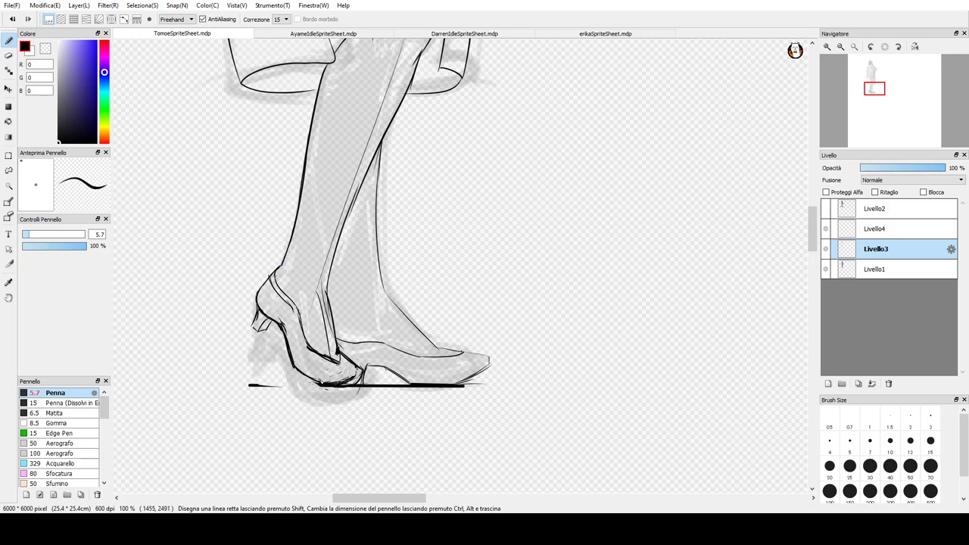
- Erase the leftover lines inside the raised-heel shoe and redraw the lower part of its opening edge
key("e")
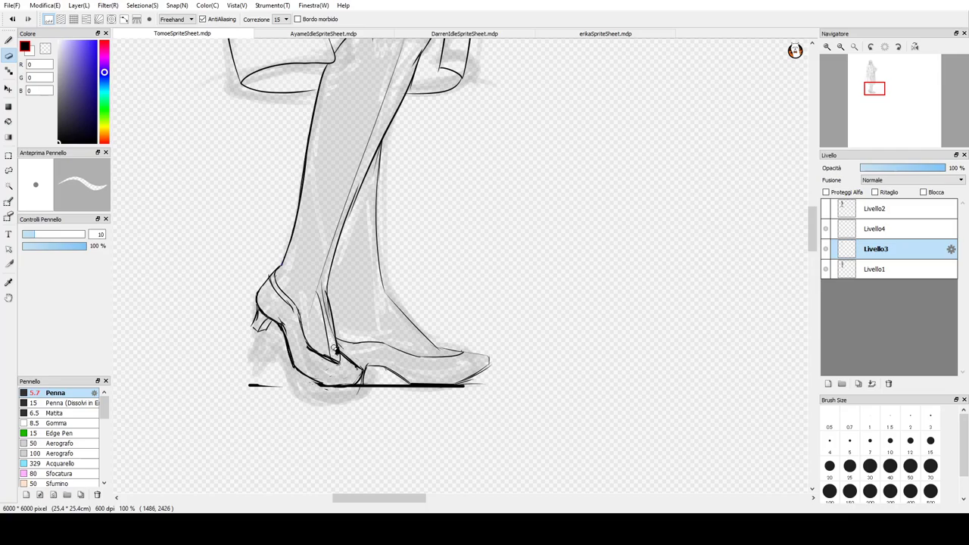
key("b")
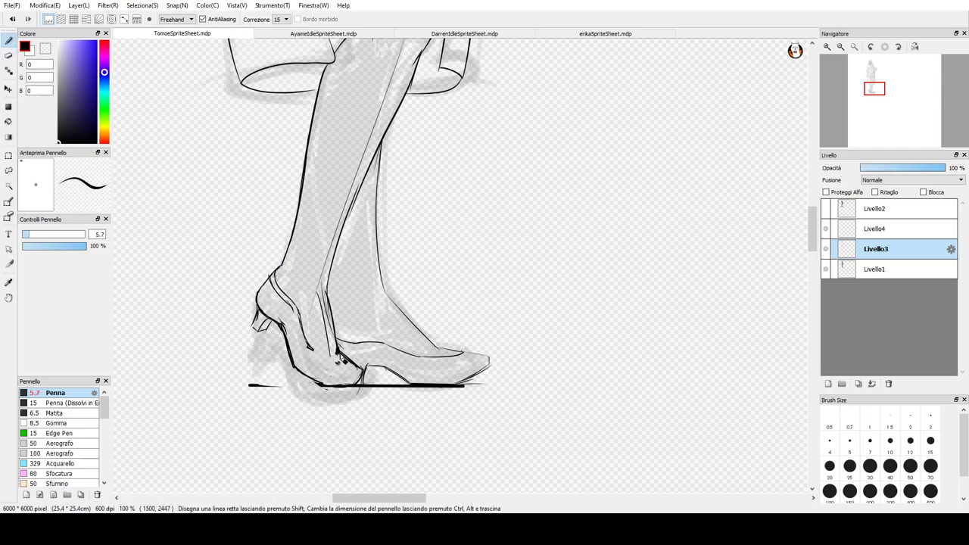
left_click_drag(307, 349, 340, 363)
- Select the whole raised-heel shoe with the lasso, delete its line art and clear the selection
left_click(8, 170)
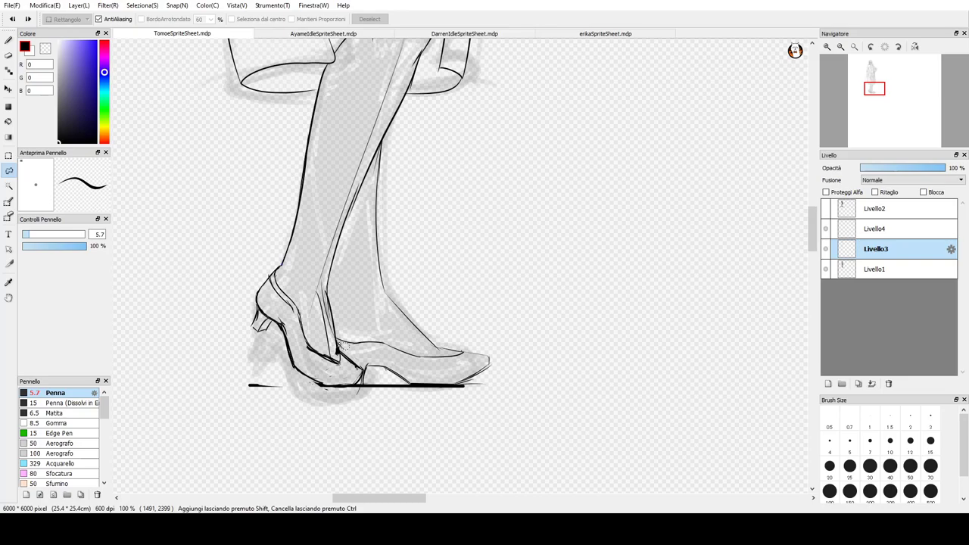
mouse_move(367, 369)
left_mouse_down()
mouse_move(337, 399)
mouse_move(255, 376)
mouse_move(206, 321)
mouse_move(267, 344)
mouse_move(277, 337)
mouse_move(300, 293)
mouse_move(295, 271)
mouse_move(261, 261)
left_mouse_up()
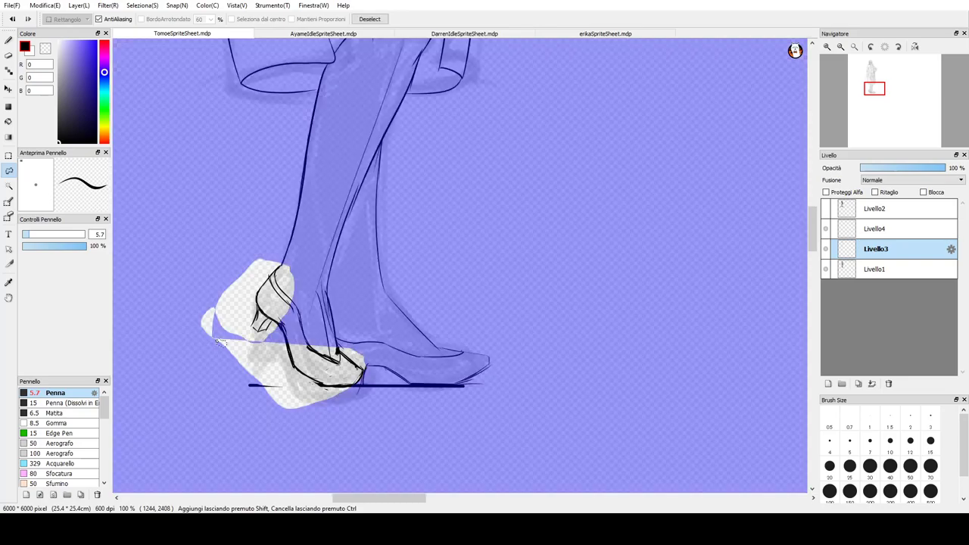
key("Delete")
key("ctrl+d")
mouse_move(255, 320)
left_mouse_down()
mouse_move(316, 314)
mouse_move(288, 324)
left_mouse_up()
key("Delete")
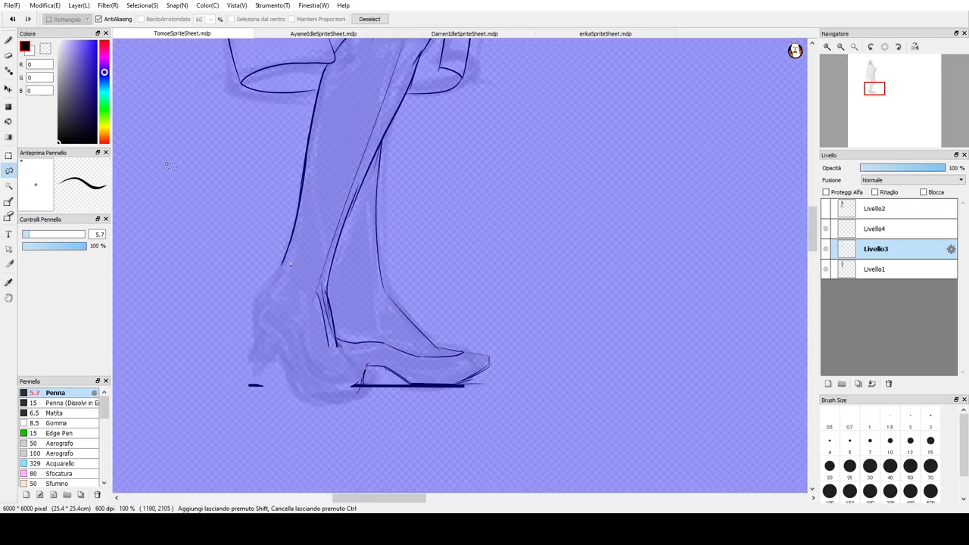
key("ctrl+d")
- Sketch the raised foot's anatomy with ankle circles, a heel curve, an arch and a rounded sole and toe
key("b")
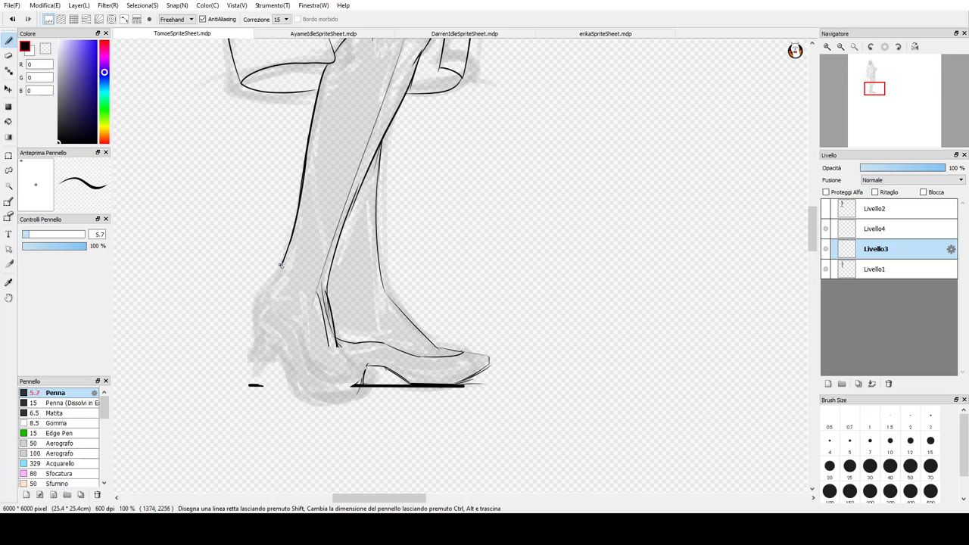
mouse_move(288, 266)
left_mouse_down()
mouse_move(304, 287)
mouse_move(305, 258)
mouse_move(285, 282)
mouse_move(308, 292)
mouse_move(305, 273)
mouse_move(304, 287)
mouse_move(283, 299)
mouse_move(296, 309)
mouse_move(307, 282)
mouse_move(311, 290)
mouse_move(289, 302)
mouse_move(298, 365)
left_mouse_up()
mouse_move(289, 301)
left_mouse_down()
mouse_move(294, 371)
mouse_move(318, 396)
left_mouse_up()
key("ctrl+z")
key("ctrl+z")
mouse_move(294, 355)
left_mouse_down()
mouse_move(291, 371)
mouse_move(345, 384)
left_mouse_up()
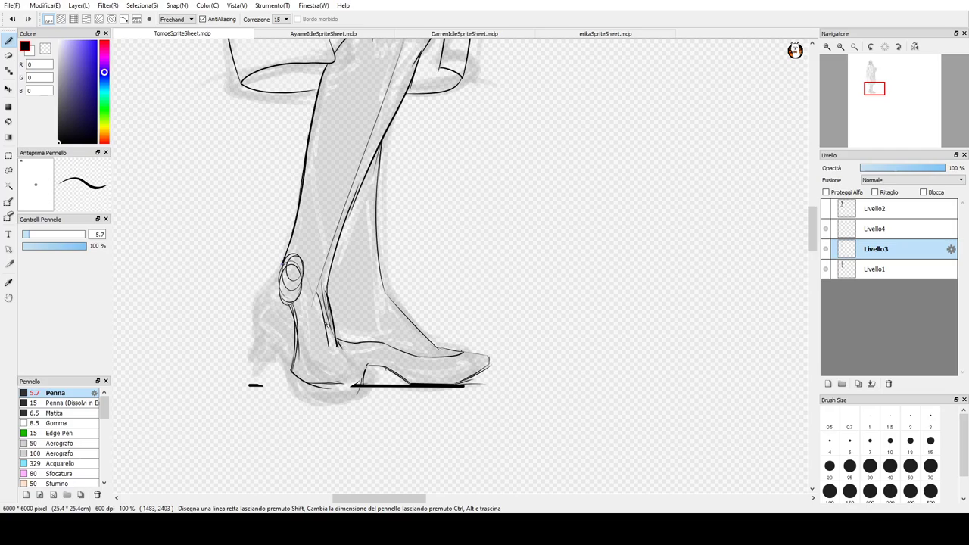
mouse_move(282, 276)
left_mouse_down()
mouse_move(268, 298)
mouse_move(271, 290)
mouse_move(289, 322)
mouse_move(293, 369)
left_mouse_up()
mouse_move(286, 324)
left_mouse_down()
mouse_move(276, 286)
mouse_move(267, 293)
mouse_move(290, 323)
mouse_move(295, 360)
mouse_move(344, 356)
mouse_move(356, 363)
mouse_move(335, 385)
mouse_move(355, 383)
left_mouse_up()
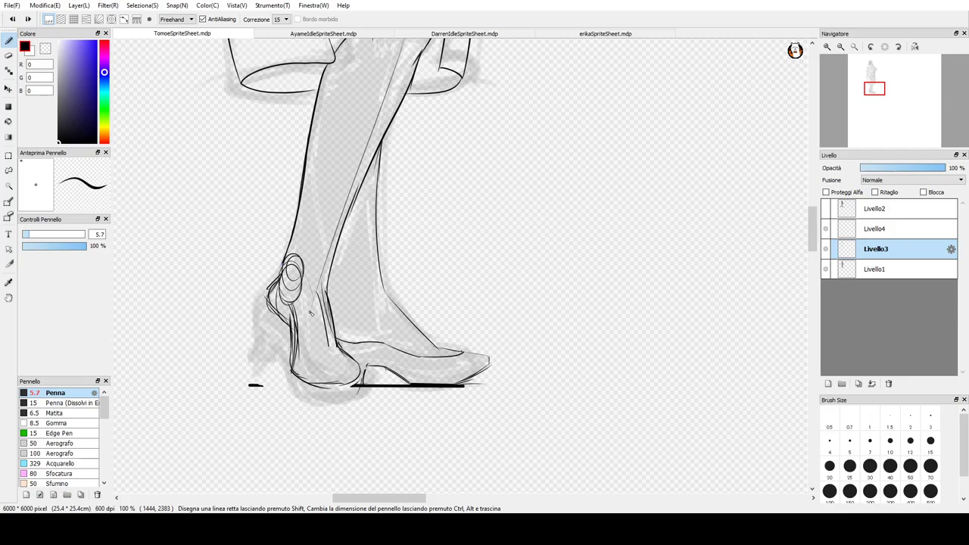
- Draw the raised foot's front ankle and instep lines and sketch the toe area, undoing unwanted strokes
left_click_drag(319, 289, 327, 344)
mouse_move(327, 256)
left_mouse_down()
mouse_move(317, 312)
mouse_move(324, 349)
left_mouse_up()
left_click_drag(318, 299, 325, 346)
mouse_move(318, 355)
left_mouse_down()
mouse_move(349, 374)
mouse_move(293, 374)
mouse_move(353, 377)
left_mouse_up()
key("ctrl+z")
key("ctrl+z")
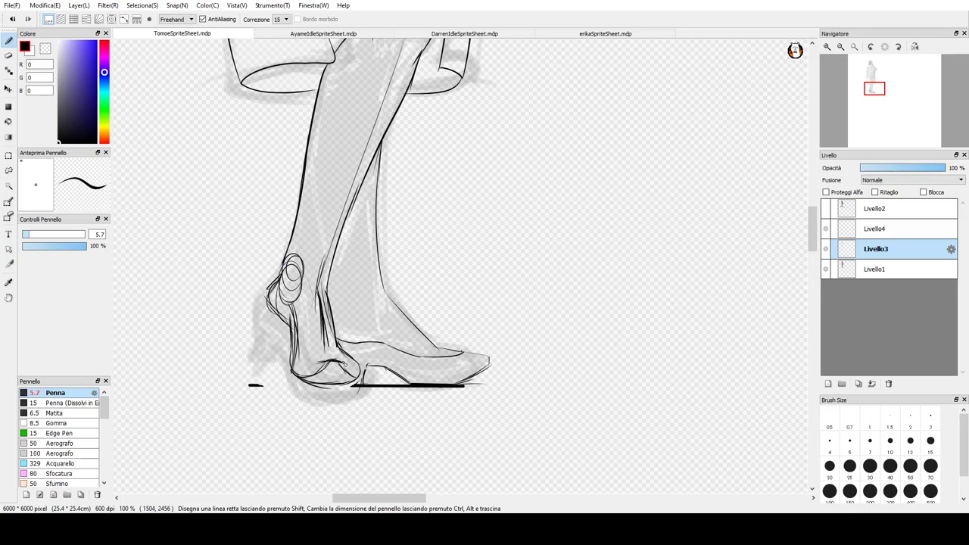
- Retry the curve over the raised foot's toes where the instep meets the front of the shoe
mouse_move(330, 359)
left_mouse_down()
mouse_move(340, 372)
mouse_move(327, 370)
left_mouse_up()
key("ctrl+z")
key("ctrl+z")
key("ctrl+z")
key("ctrl+z")
key("ctrl+z")
key("ctrl+z")
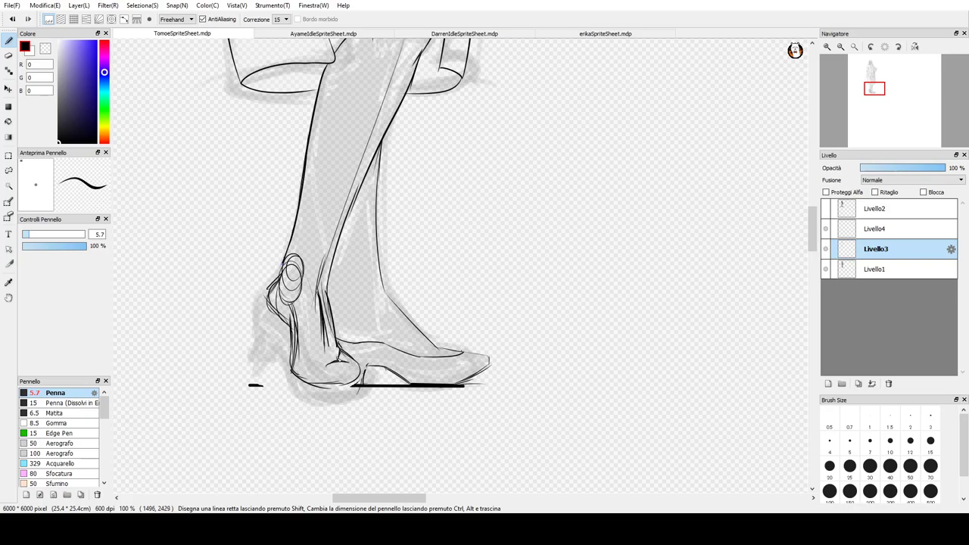
- Draw the shoe opening edge from heel to instep on the raised foot and thicken the heel, arch and sole lines
mouse_move(333, 358)
left_mouse_down()
mouse_move(288, 296)
mouse_move(308, 322)
mouse_move(314, 357)
mouse_move(303, 315)
mouse_move(304, 329)
mouse_move(268, 264)
mouse_move(303, 323)
mouse_move(271, 284)
mouse_move(305, 324)
left_mouse_up()
key("ctrl+z")
key("ctrl+z")
key("ctrl+z")
mouse_move(277, 280)
left_mouse_down()
mouse_move(262, 296)
mouse_move(268, 291)
mouse_move(277, 318)
mouse_move(264, 304)
mouse_move(284, 323)
mouse_move(273, 315)
mouse_move(296, 376)
left_mouse_up()
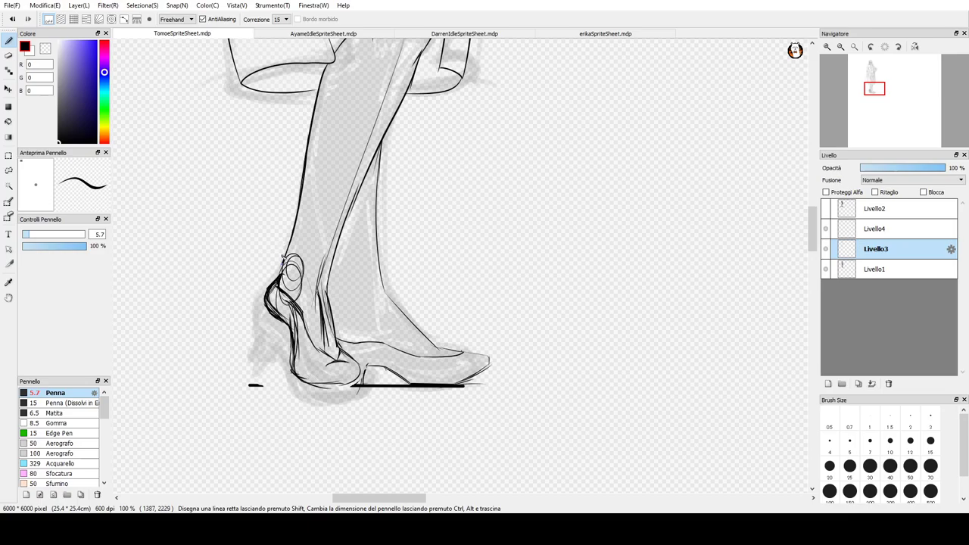
left_click_drag(267, 287, 279, 301)
mouse_move(360, 368)
left_mouse_down()
mouse_move(321, 382)
mouse_move(329, 384)
mouse_move(293, 375)
mouse_move(348, 385)
left_mouse_up()
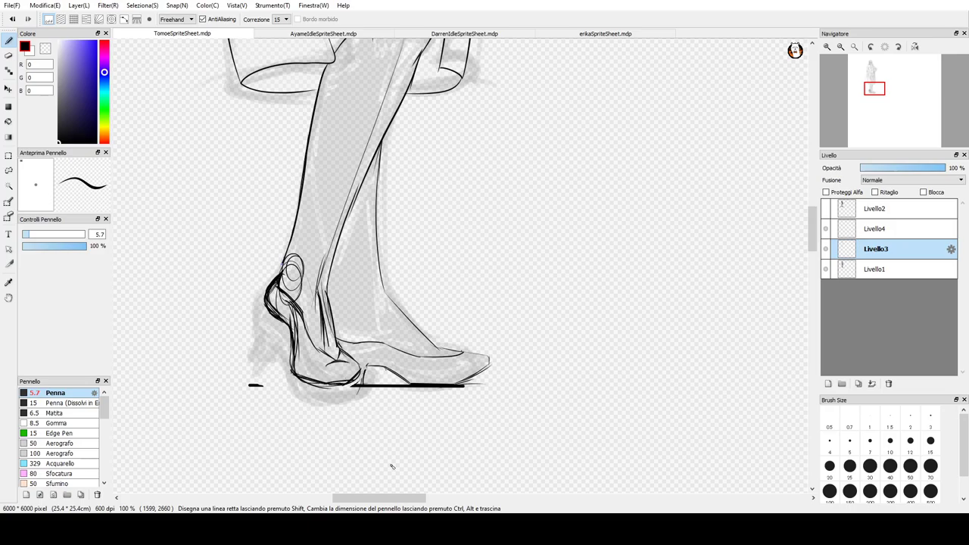
- Erase stray and doubled lines around the raised shoe's sole, arch and heel, including the leftover ground line
key("e")
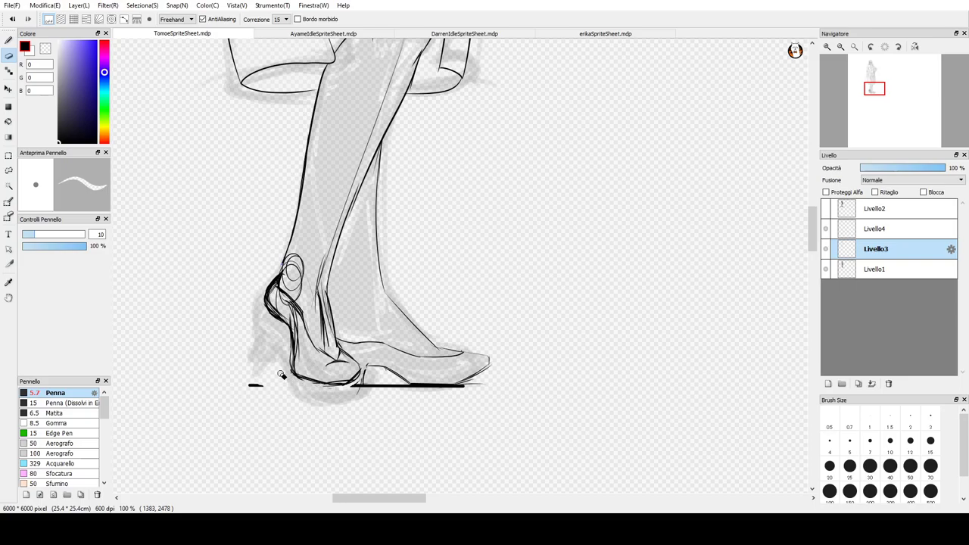
mouse_move(281, 376)
left_mouse_down()
mouse_move(342, 400)
mouse_move(338, 388)
left_mouse_up()
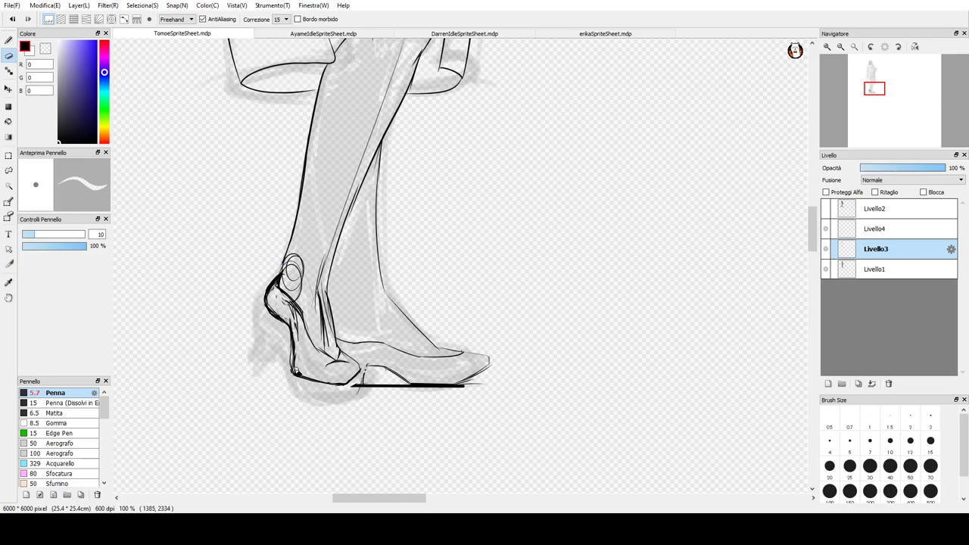
mouse_move(301, 343)
left_mouse_down()
mouse_move(285, 296)
mouse_move(297, 342)
left_mouse_up()
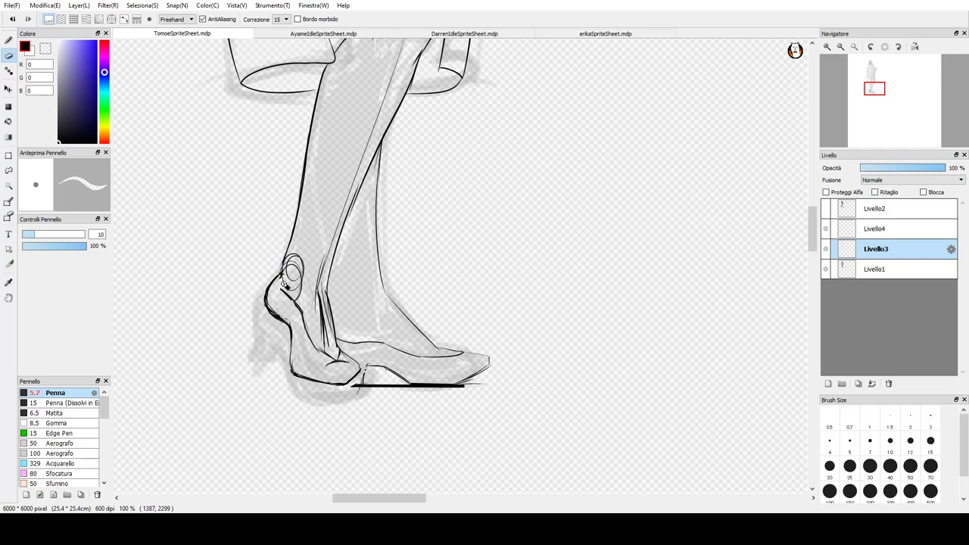
key("b")
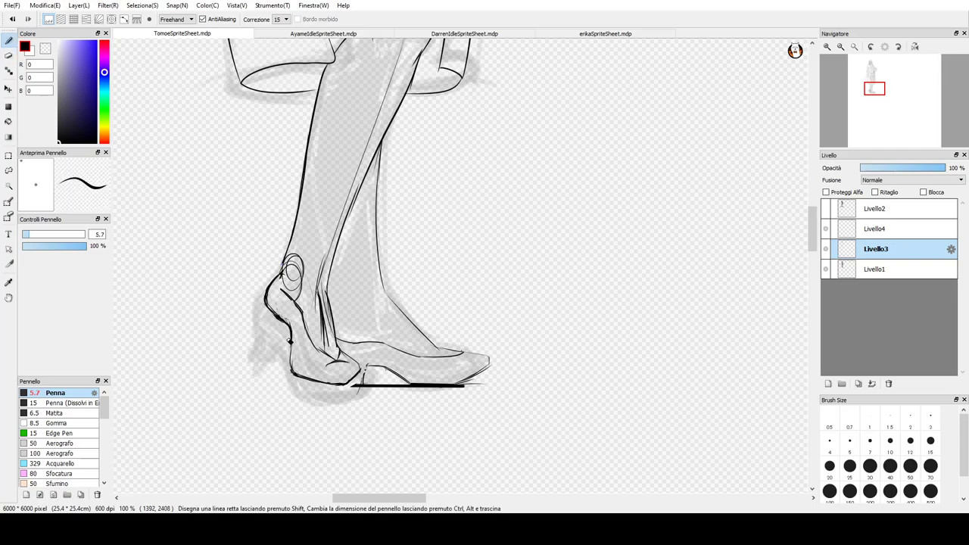
mouse_move(872, 88)
left_mouse_down()
mouse_move(876, 78)
mouse_move(874, 97)
mouse_move(871, 85)
left_mouse_up()
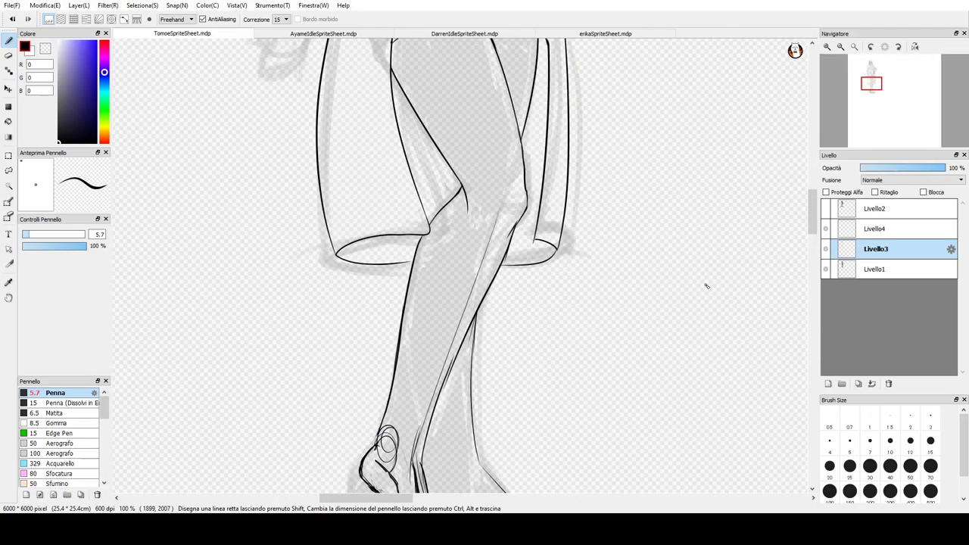
left_click(869, 232)
left_click_drag(872, 91, 873, 78)
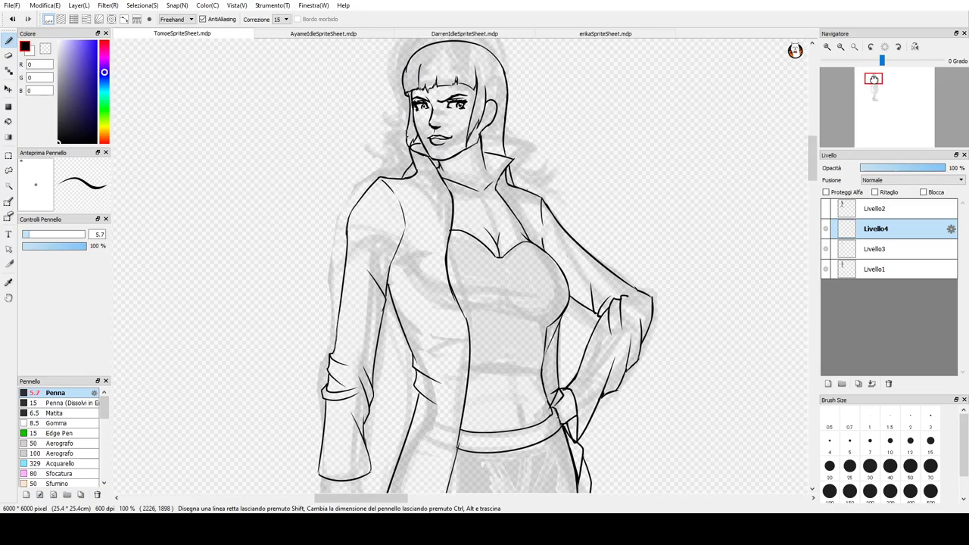
left_click_drag(873, 79, 875, 80)
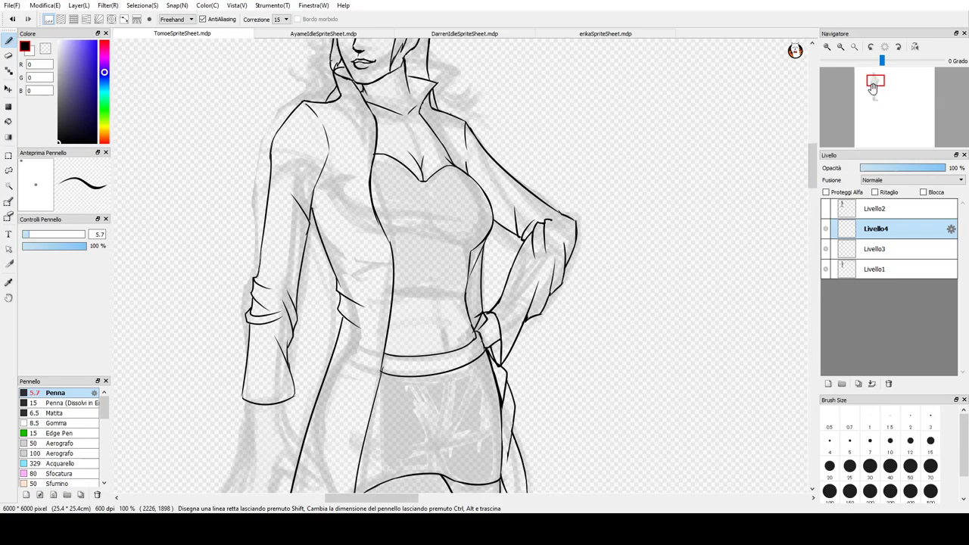
mouse_move(875, 84)
left_mouse_down()
mouse_move(877, 91)
mouse_move(874, 80)
left_mouse_up()
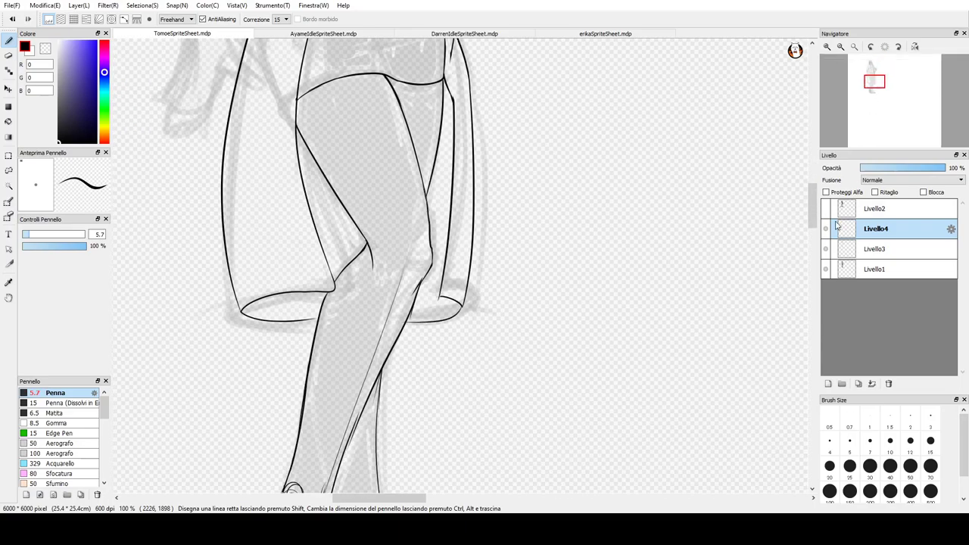
- Erase the upper part of the thin stray guideline running down the front leg's shin on layer Livello3
key("e")
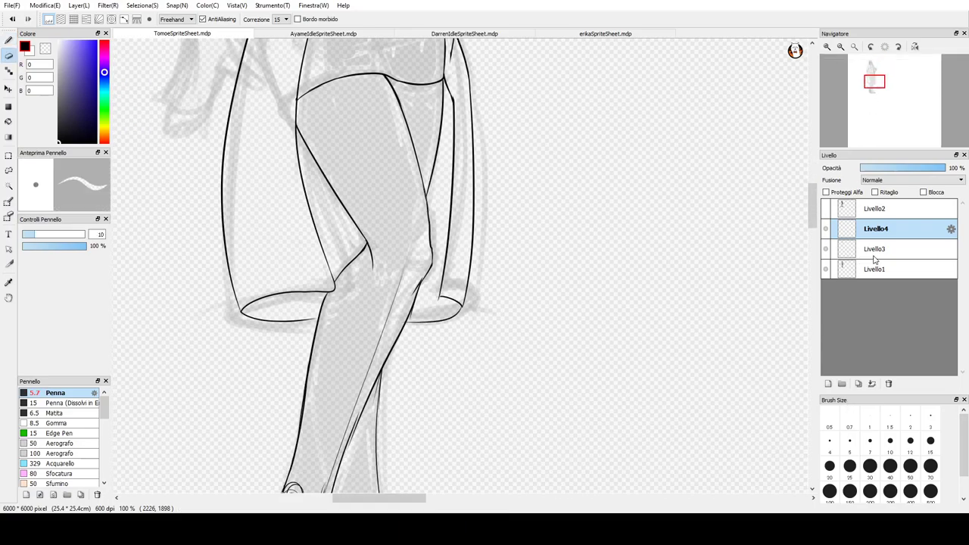
left_click(858, 257)
key("b")
key("e")
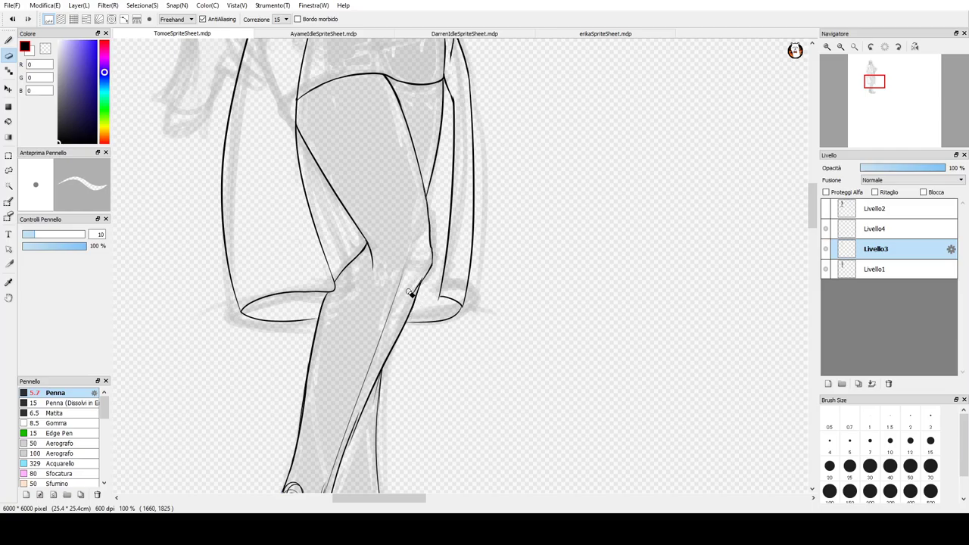
left_click_drag(404, 265, 378, 346)
left_click_drag(355, 405, 385, 335)
key("b")
key("e")
key("b")
key("e")
- Ink the top's hem as a thin curve across the midriff and rework the coat line between collar and shoulder
left_click_drag(880, 89, 877, 84)
key("b")
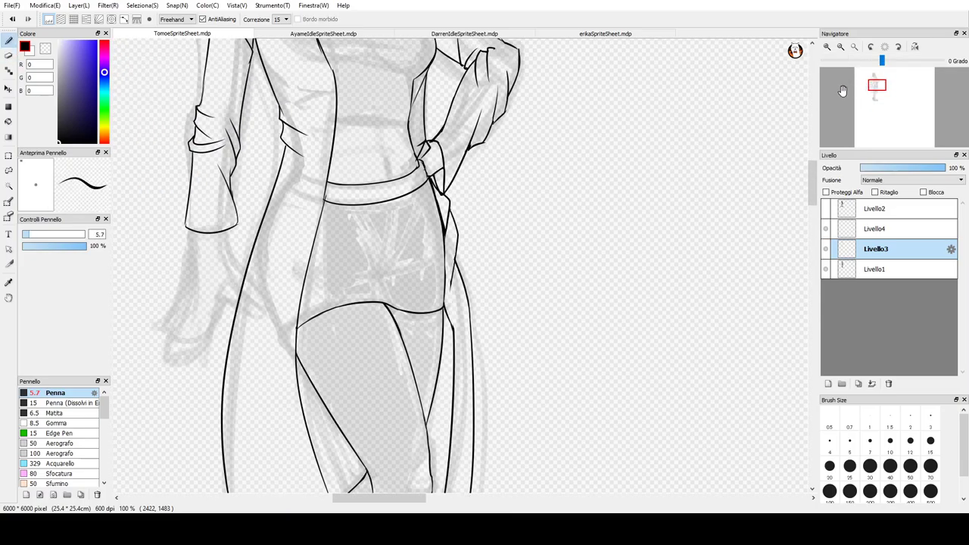
key("e")
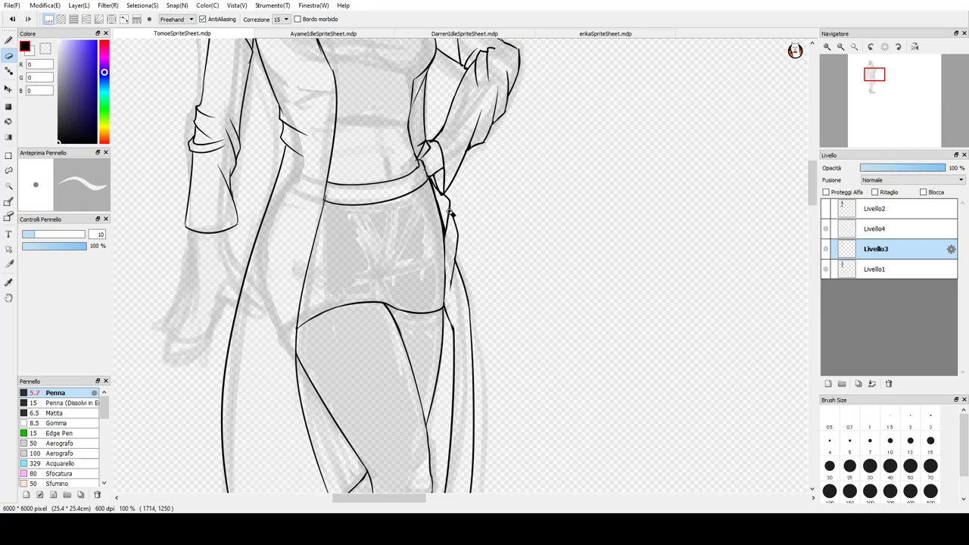
left_click(864, 86)
mouse_move(865, 86)
left_mouse_down()
mouse_move(870, 91)
mouse_move(866, 80)
left_mouse_up()
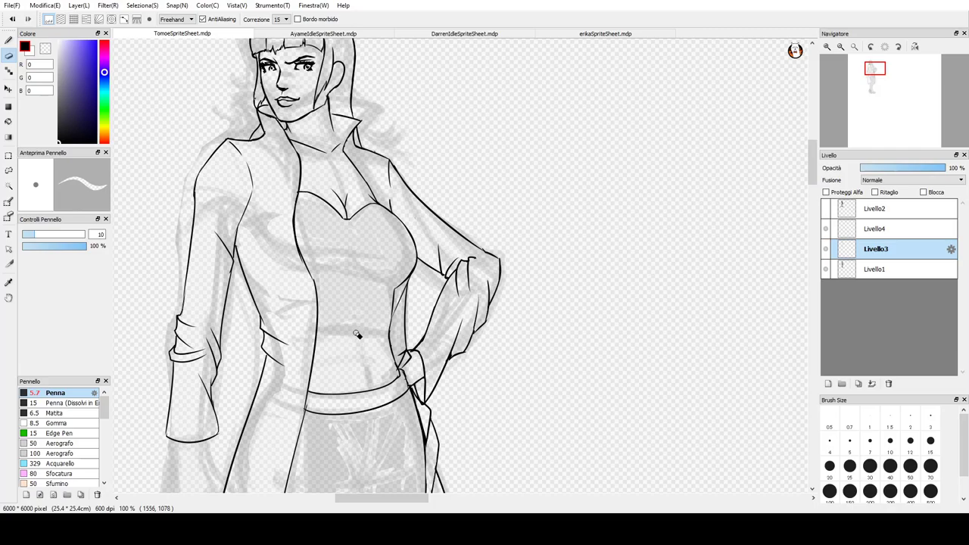
key("b")
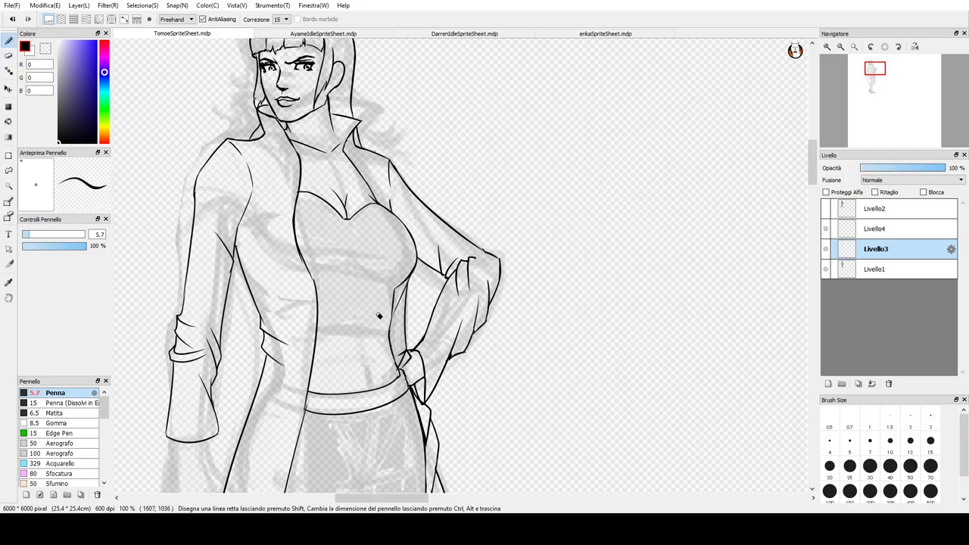
left_click_drag(389, 333, 335, 331)
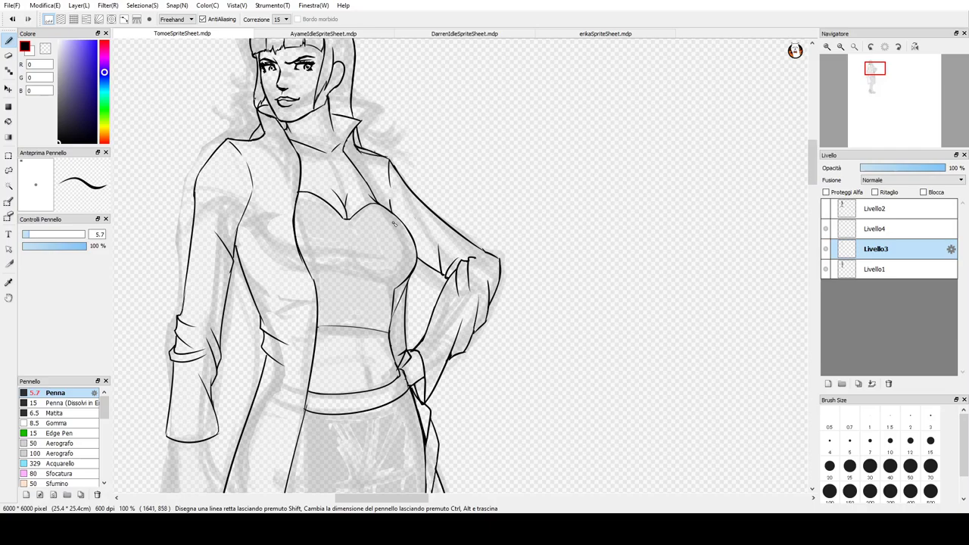
key("e")
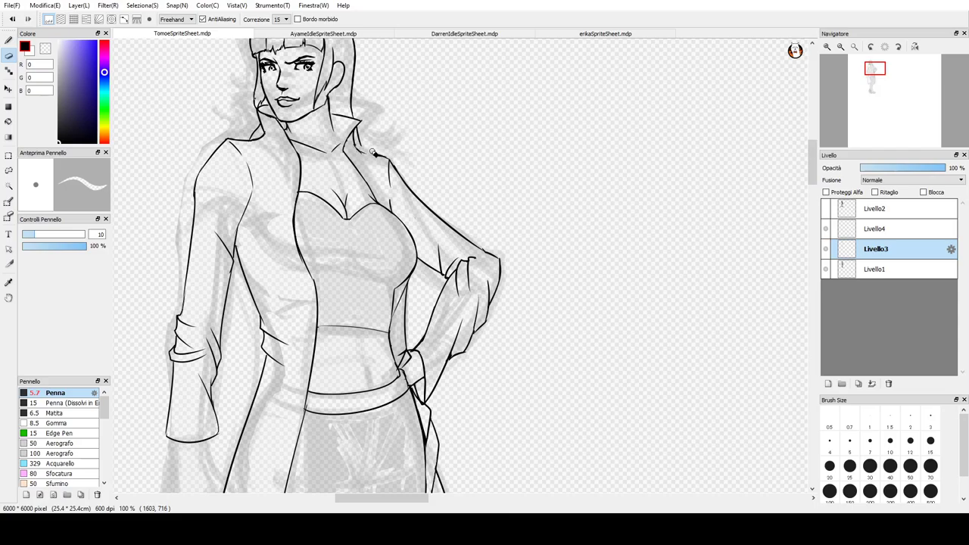
key("p")
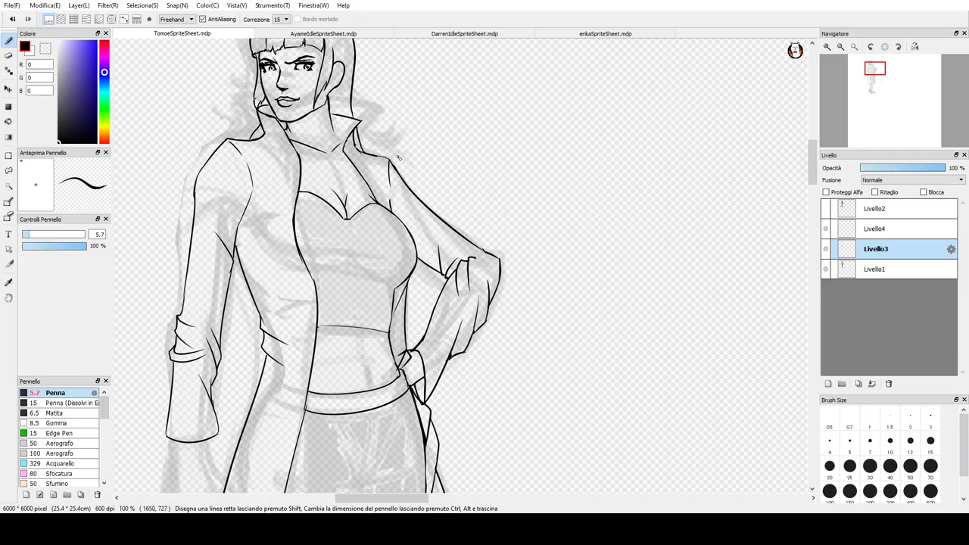
- Make Livello4 the active layer and hide the rough sketch layer Livello1 to review the line art from torso to feet
scroll(313, 279, "down", 3)
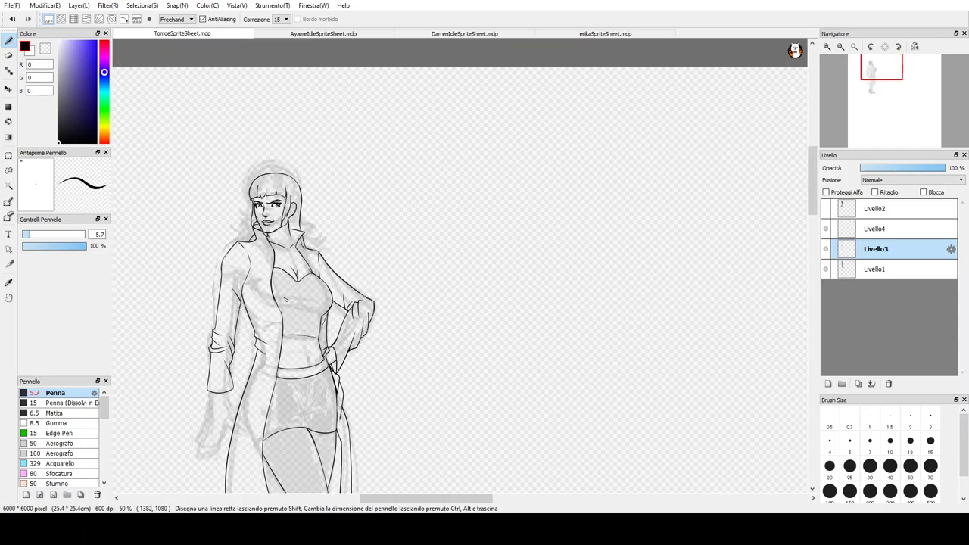
scroll(447, 342, "down", 1)
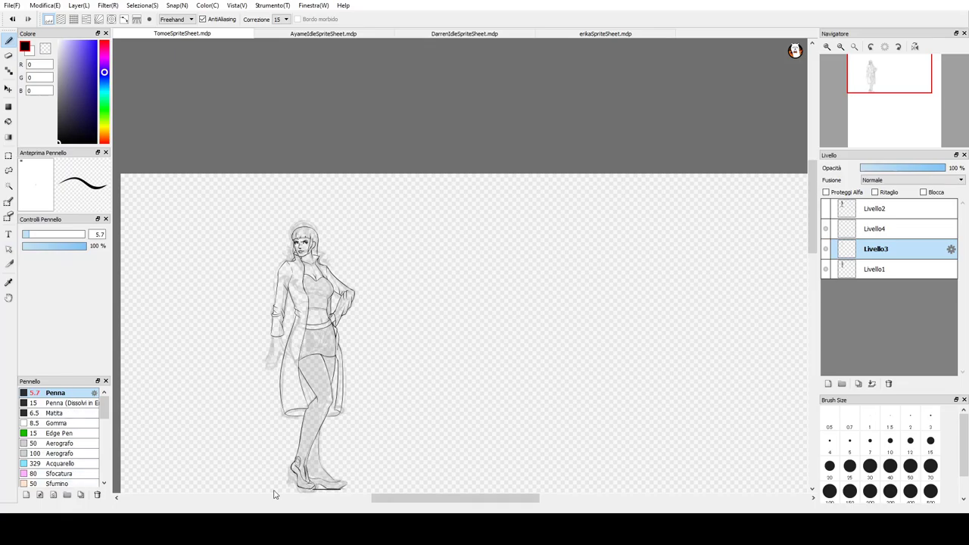
scroll(292, 471, "up", 3)
scroll(365, 463, "up", 2)
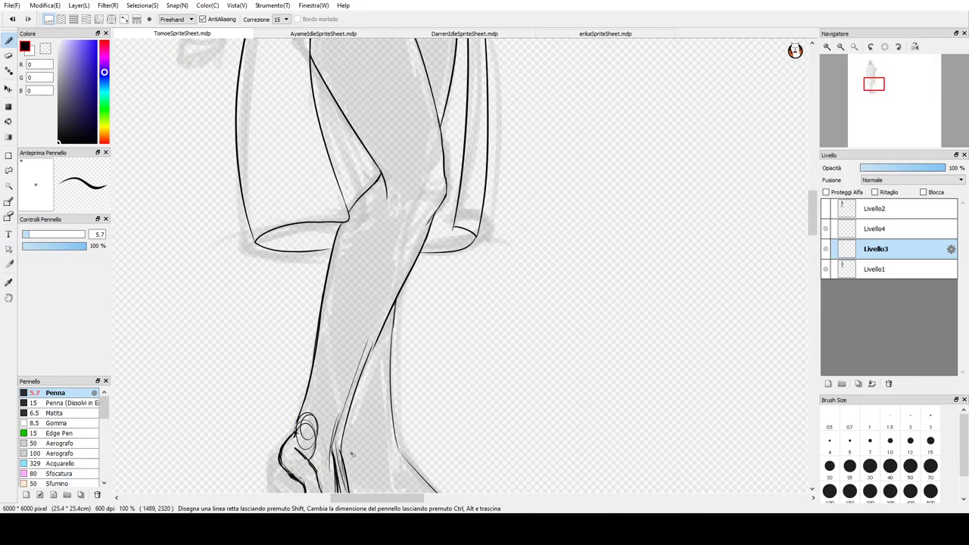
mouse_move(876, 85)
left_mouse_down()
mouse_move(880, 99)
mouse_move(871, 72)
left_mouse_up()
left_click(882, 229)
left_click(826, 269)
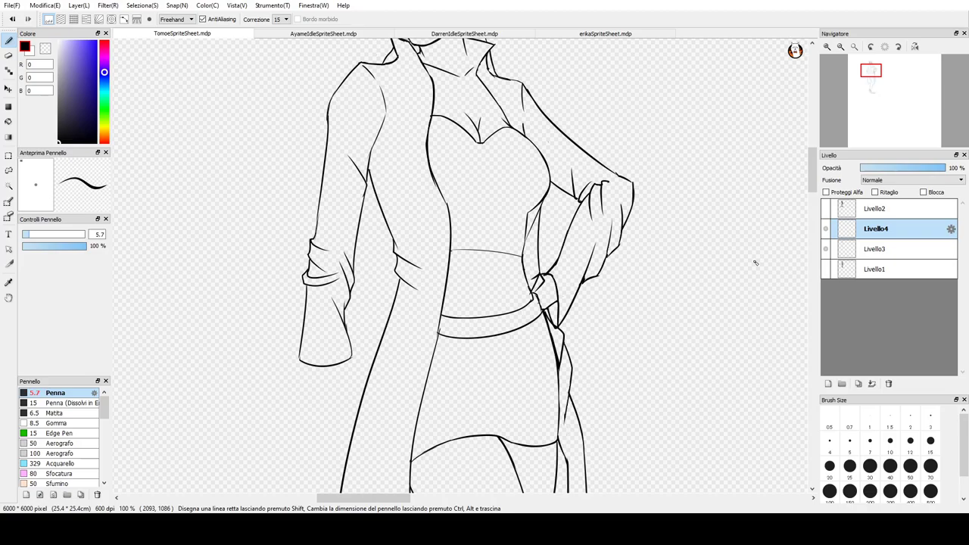
left_click_drag(898, 102, 900, 119)
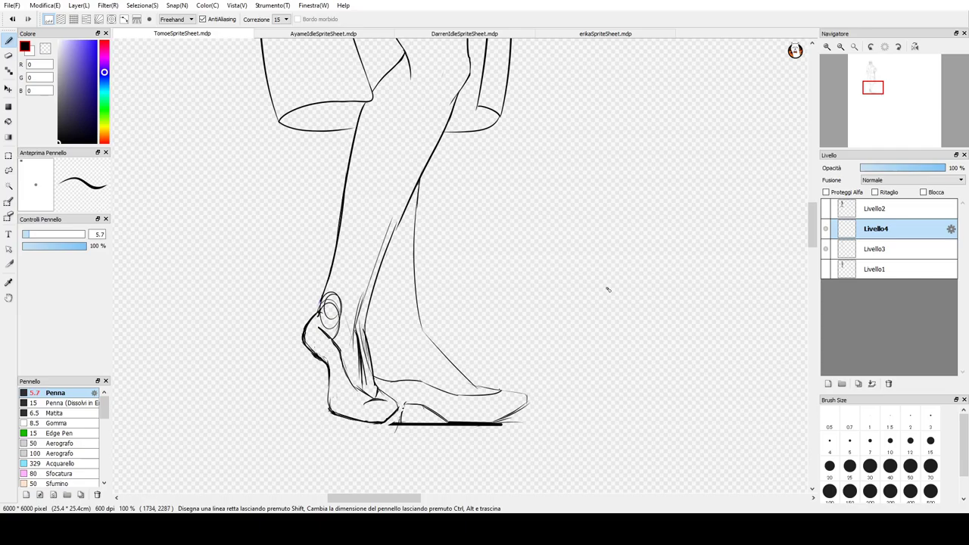
left_click_drag(873, 98, 874, 80)
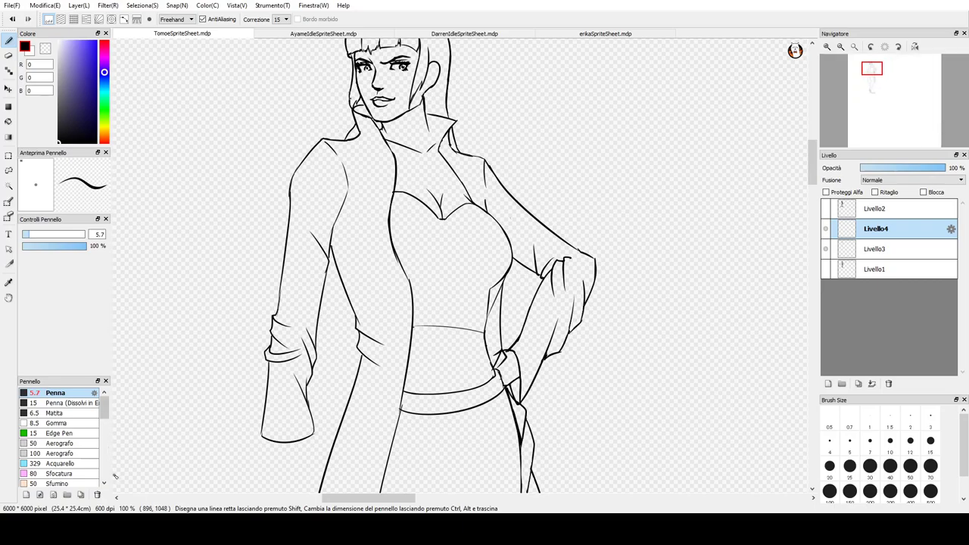
- Fill the coat's body, both sleeves and the inner strip at the waist with white (RGB 255, 255, 255) on Livello4
left_click(104, 42)
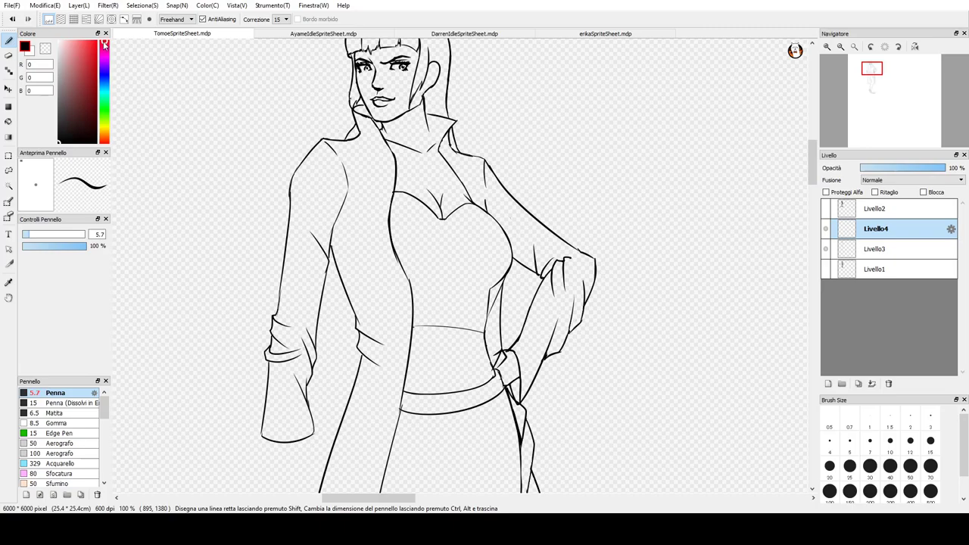
left_click_drag(74, 58, 26, 12)
key("g")
left_click(368, 162)
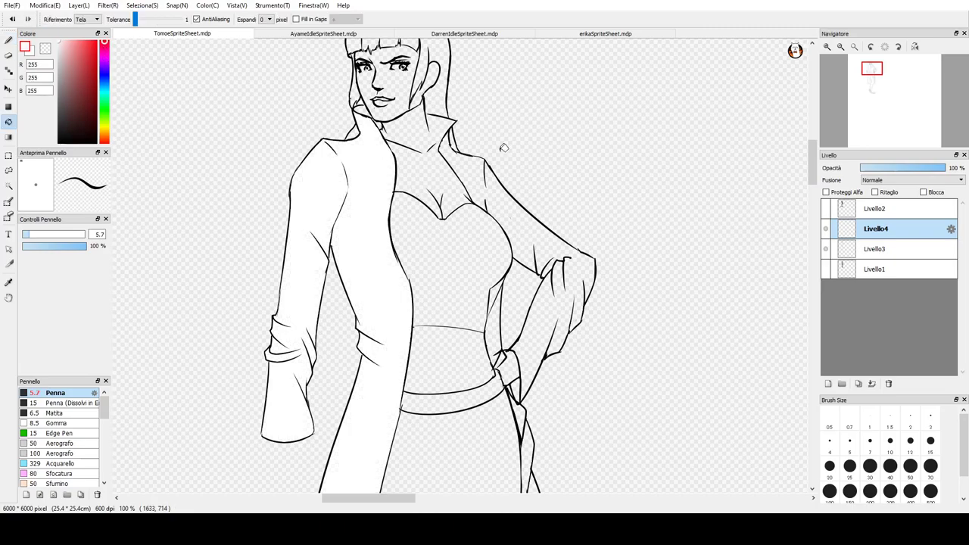
left_click(506, 194)
left_click(497, 323)
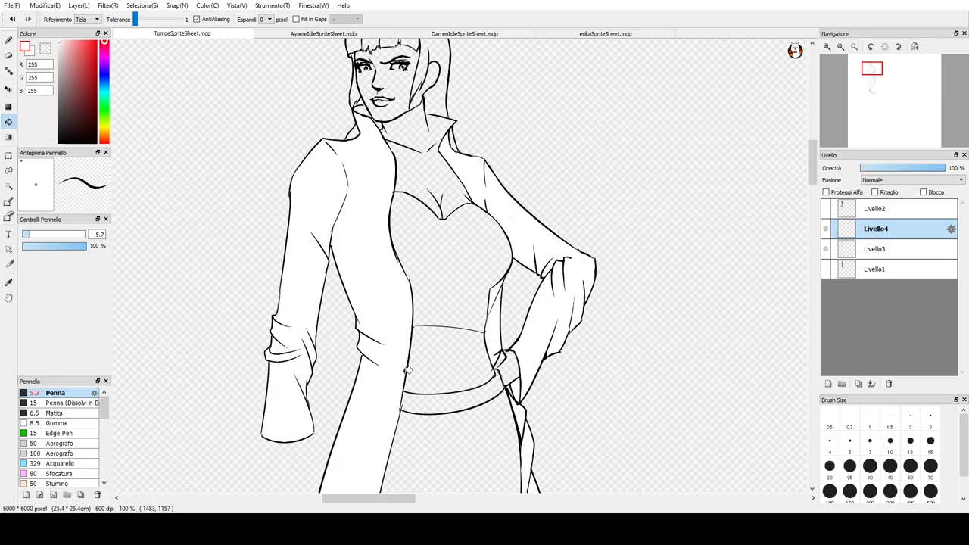
- Close the gap in the coat's raised collar beside the neck with white and fill the collar white
mouse_move(872, 85)
left_click_drag(872, 85, 870, 83)
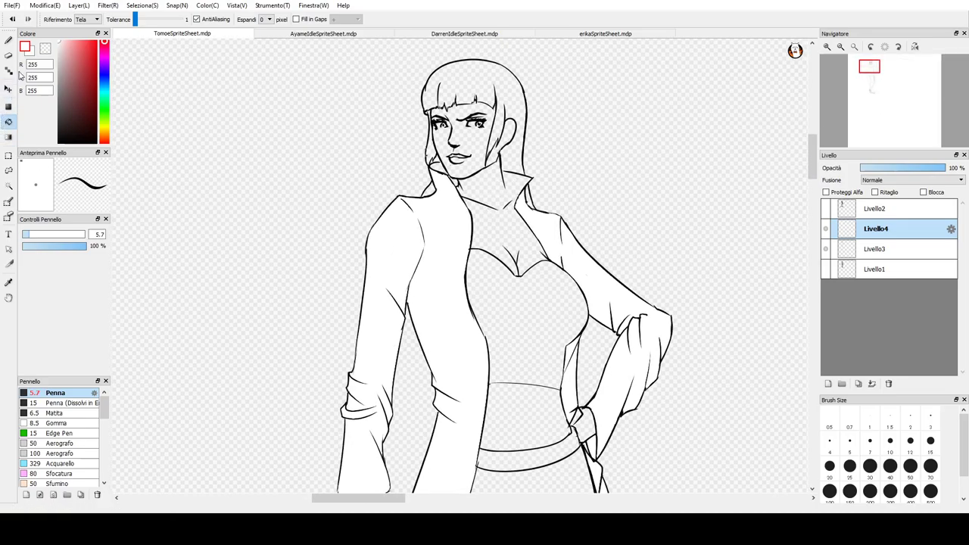
left_click(9, 40)
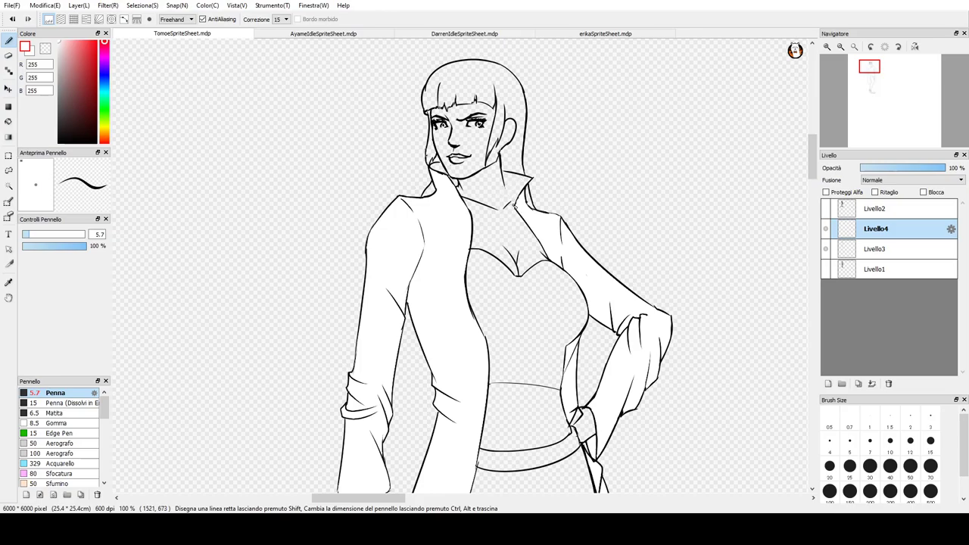
key("g")
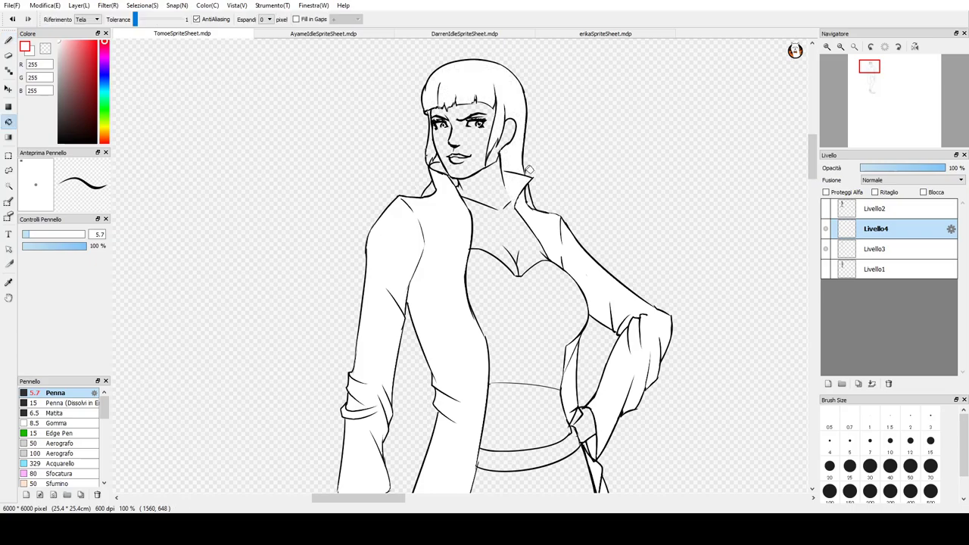
key("b")
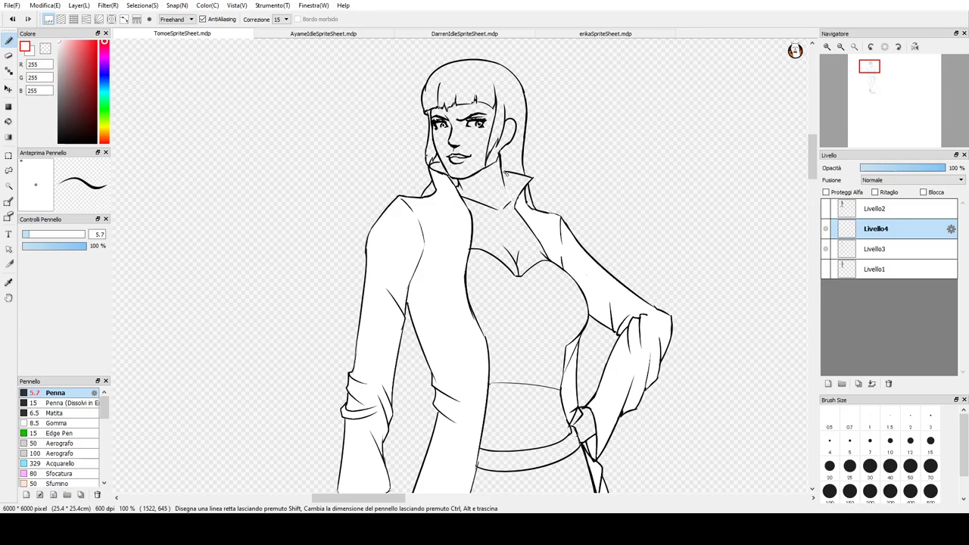
key("g")
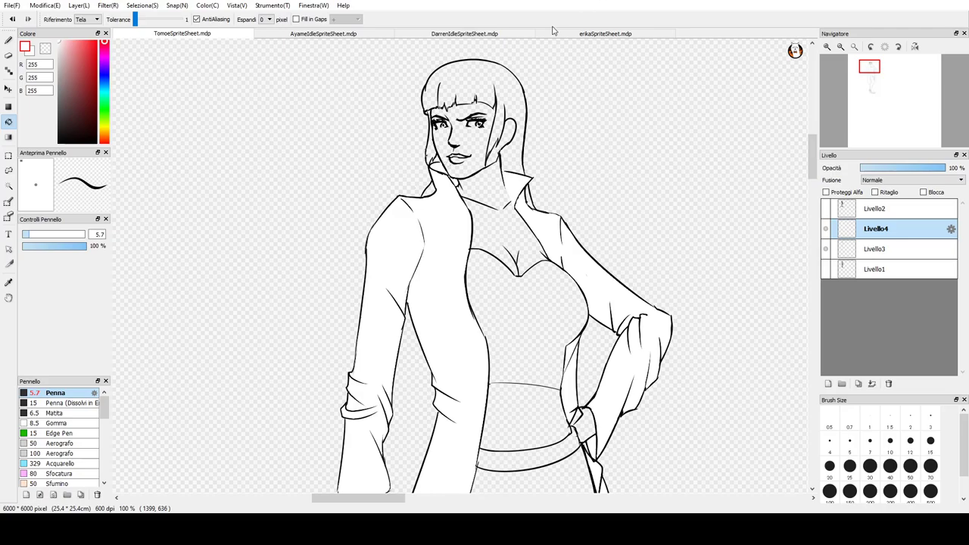
- Fill Tomoe's hair, including the side locks and the strands behind the collar, with blue, settling on dark blue RGB 47, 64, 121
left_click(103, 73)
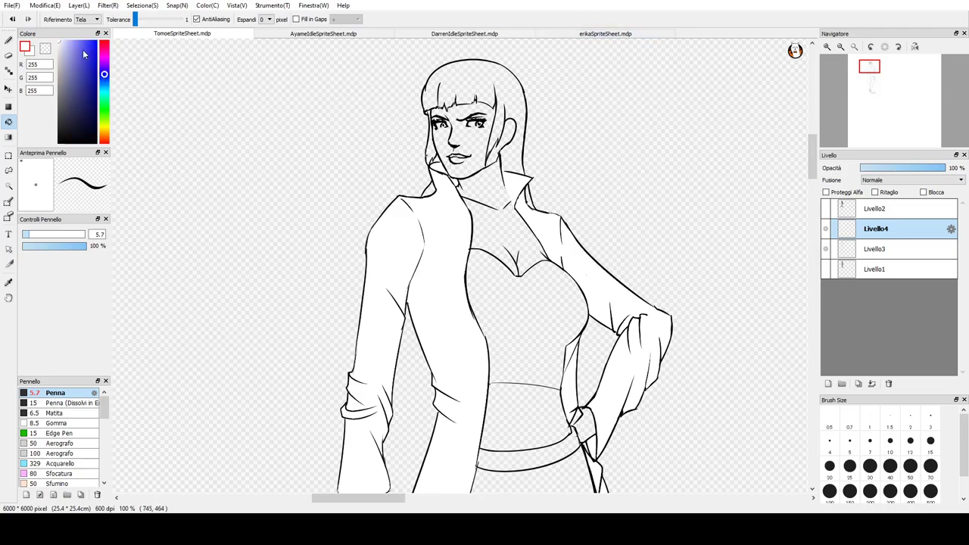
left_click_drag(78, 50, 79, 64)
left_click(104, 80)
left_click_drag(83, 78, 81, 80)
left_click(500, 71)
left_click(430, 155)
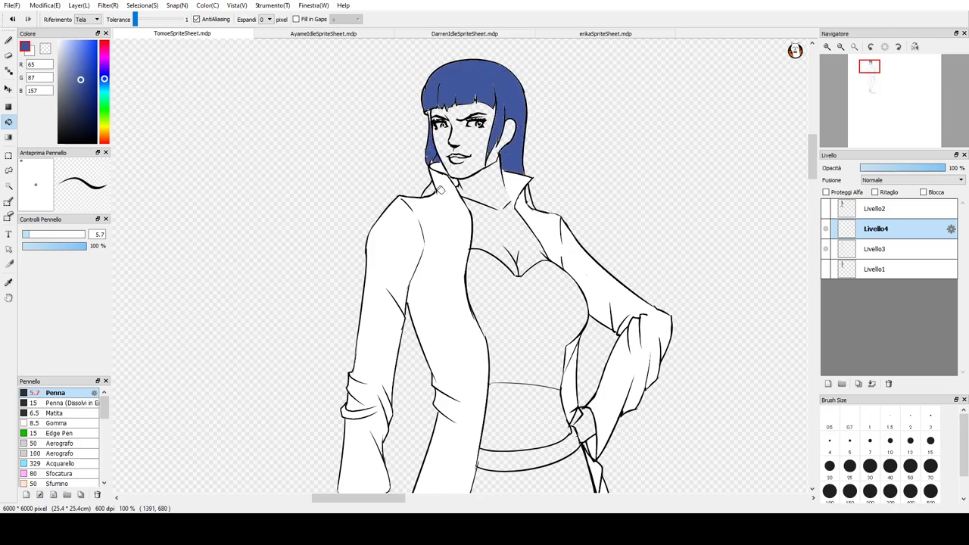
left_click(429, 187)
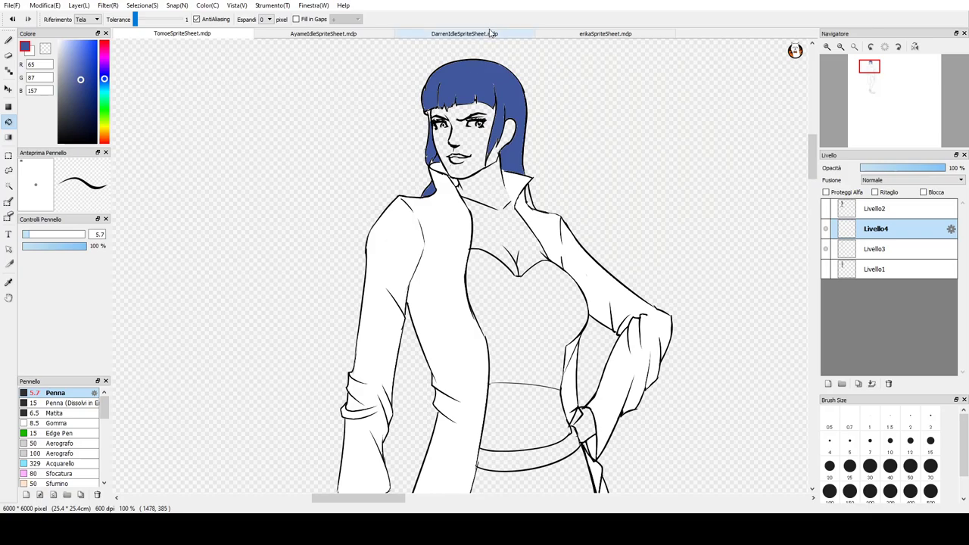
left_click(533, 193)
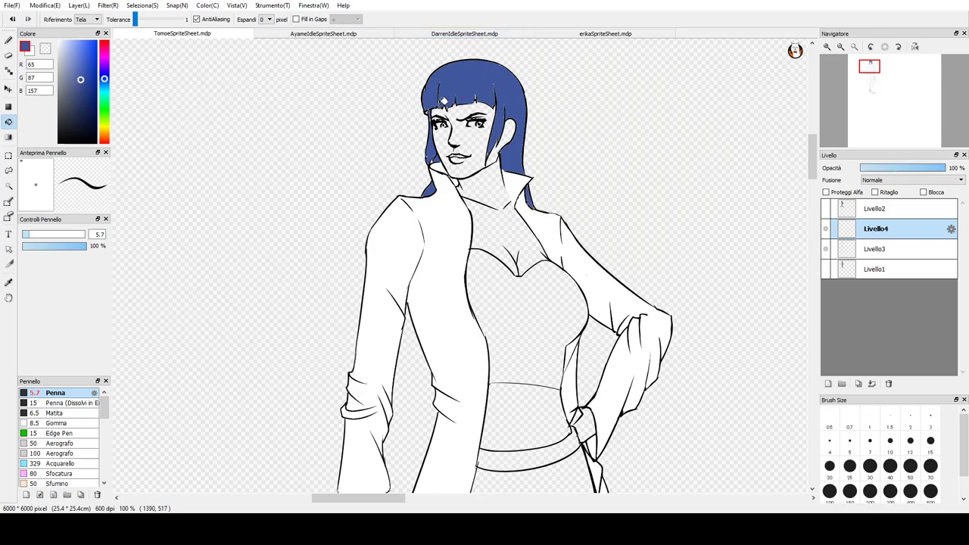
left_click(81, 94)
left_click(465, 74)
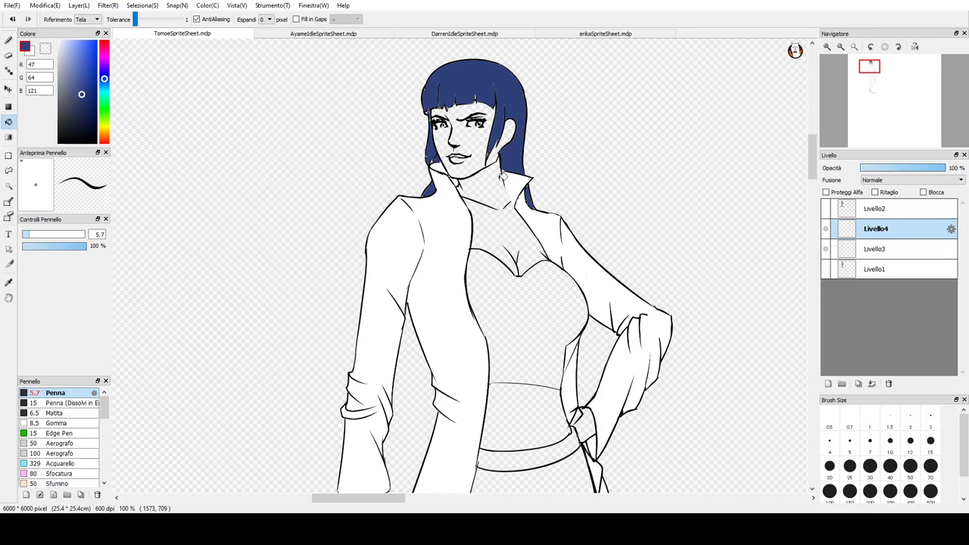
- Fill Tomoe's face with a light pinkish skin tone, RGB 242, 195, 184
left_click_drag(103, 137, 104, 140)
left_click(67, 46)
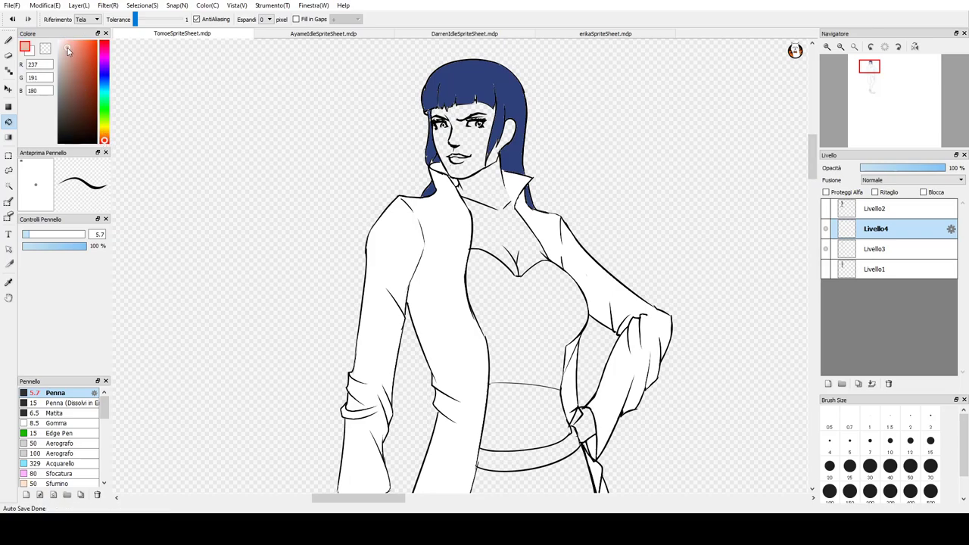
left_click(469, 135)
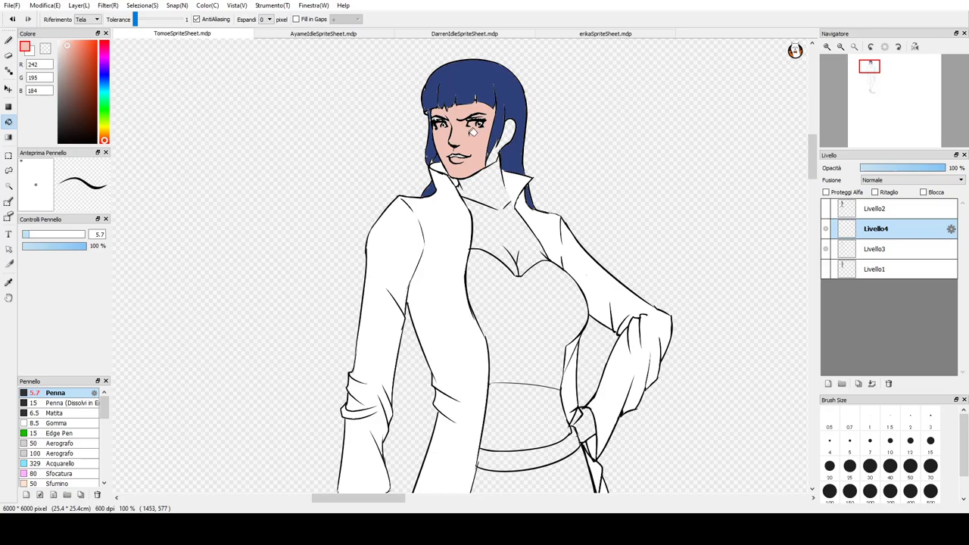
- Fill Tomoe's ear, neck, upper chest, bare midriff and the hand on her hip with the light pinkish skin tone
left_click(496, 182)
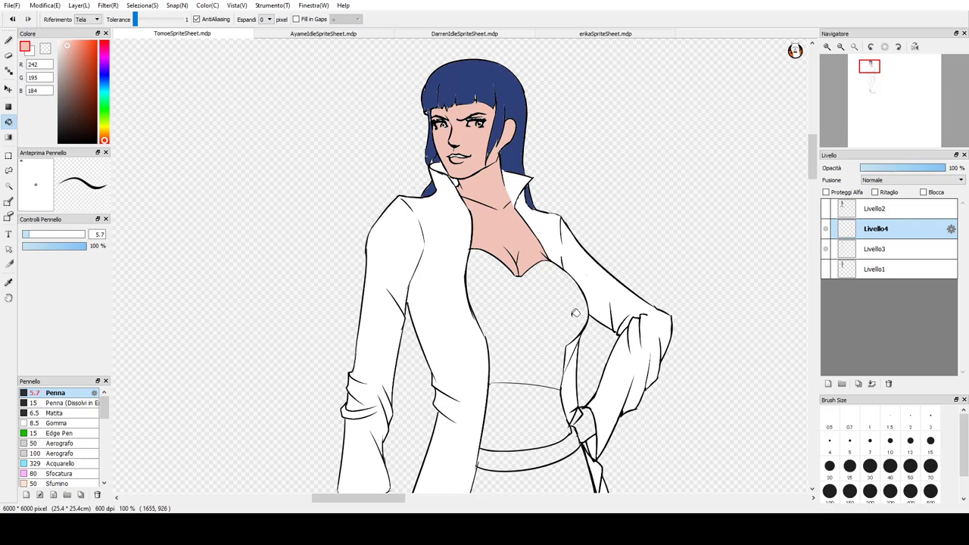
left_click(588, 424)
left_click_drag(876, 76, 874, 81)
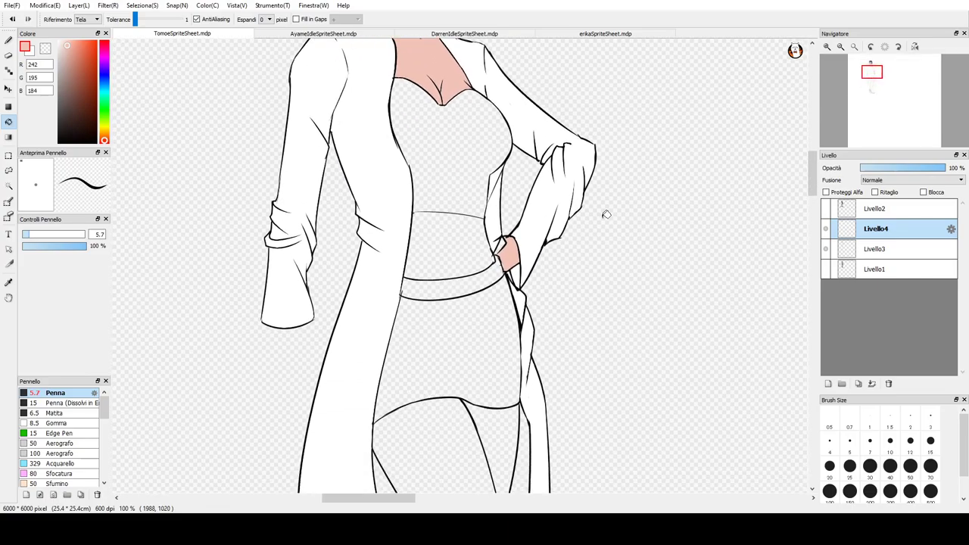
left_click(467, 237)
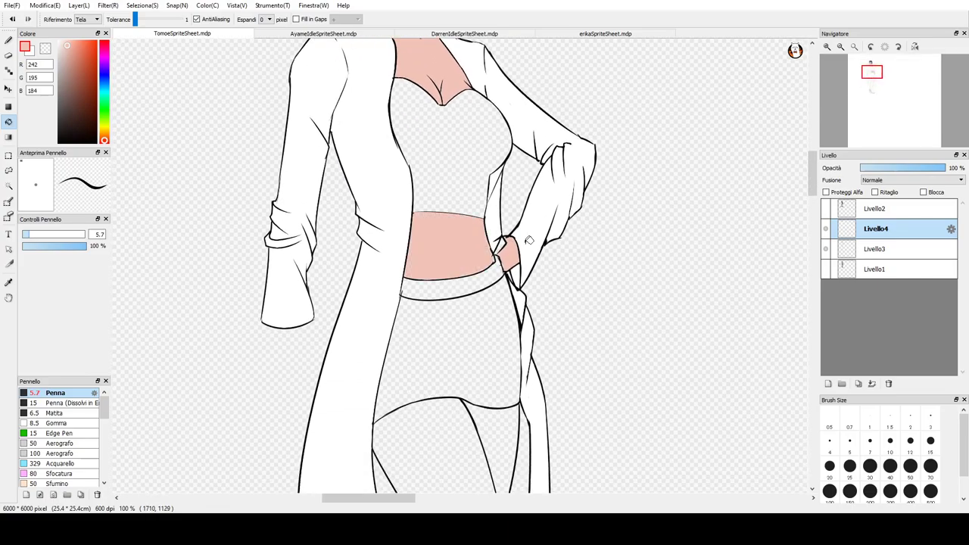
left_click(462, 452)
key("ctrl+z")
- Fill both legs with grey as tights, settling on dark grey RGB 61, 61, 61
left_click_drag(874, 83, 873, 93)
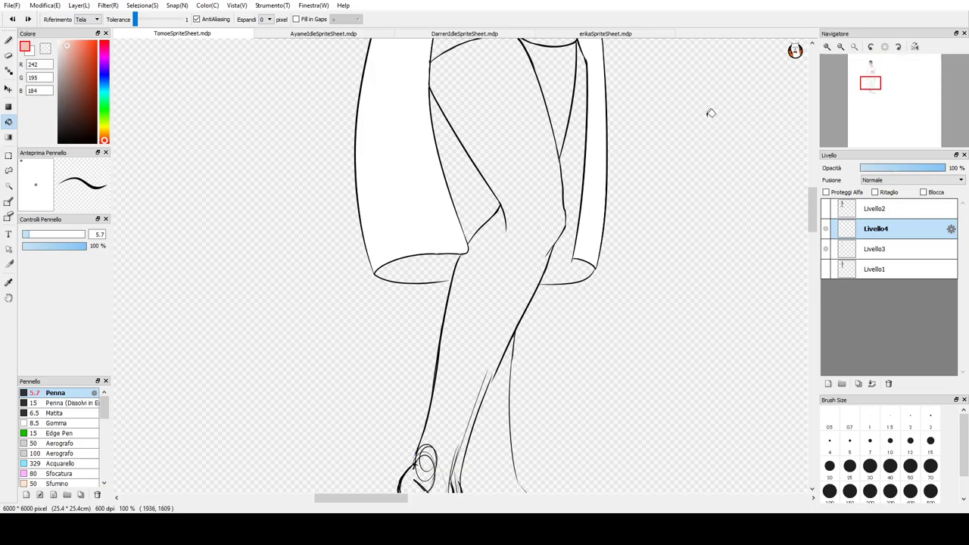
left_click(57, 102)
left_click(507, 99)
left_click(556, 77)
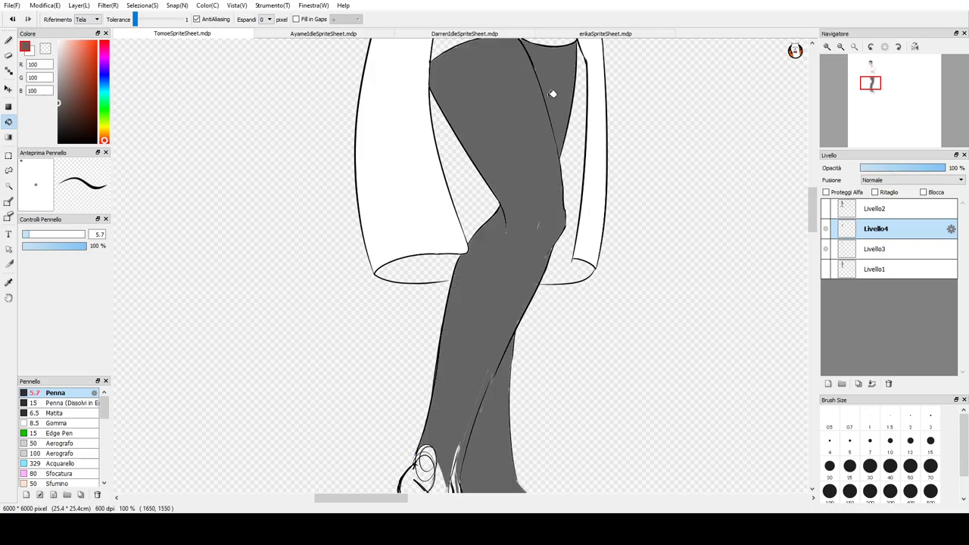
left_click(57, 119)
left_click(511, 80)
left_click(557, 66)
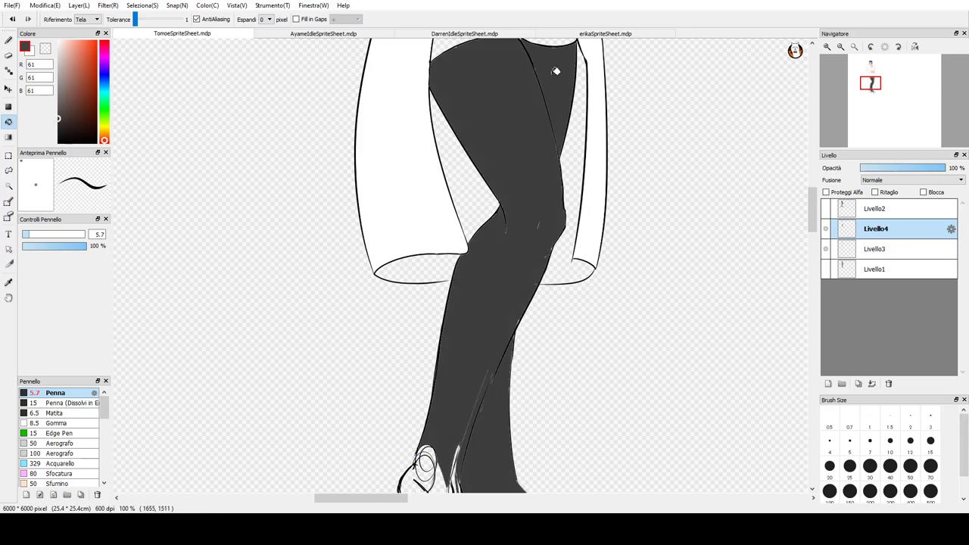
- Try filling the skirt with black, RGB 0, 0, 0
scroll(696, 386, "down", 5)
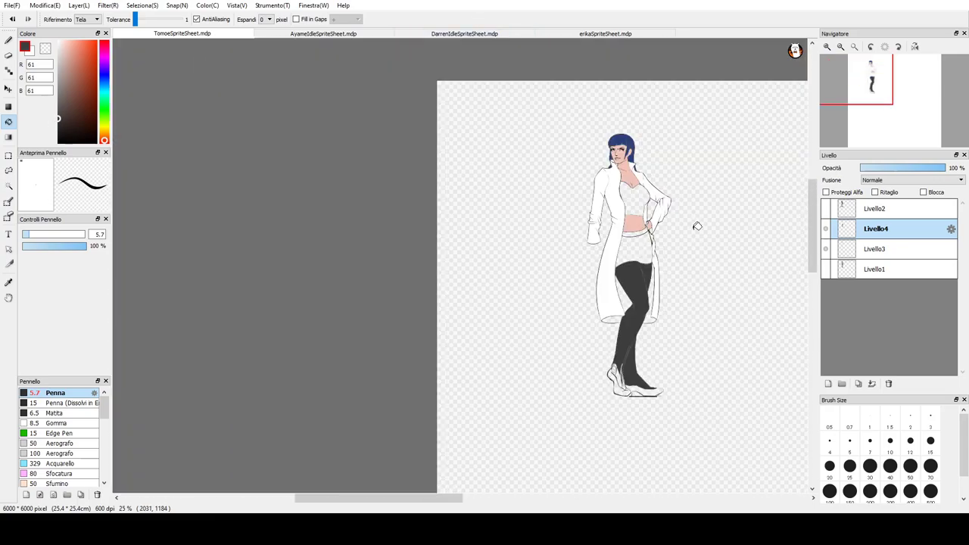
scroll(680, 244, "up", 1)
scroll(679, 244, "up", 3)
scroll(678, 244, "down", 3)
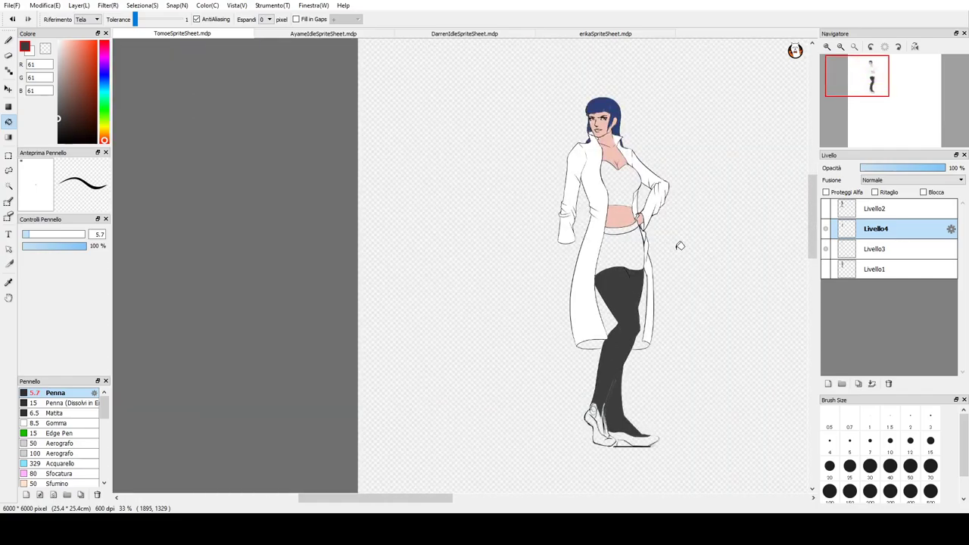
left_click_drag(72, 114, 18, 216)
left_click(623, 241)
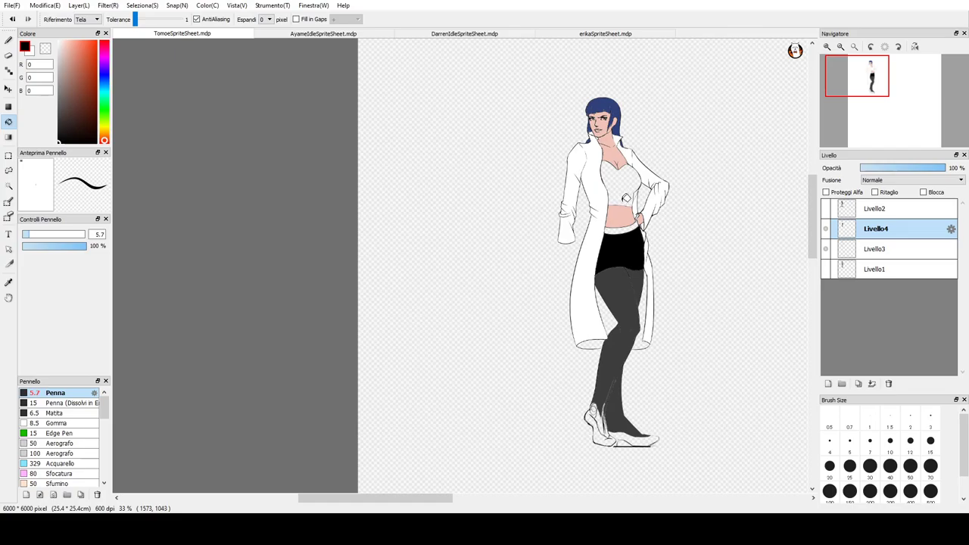
key("ctrl+z")
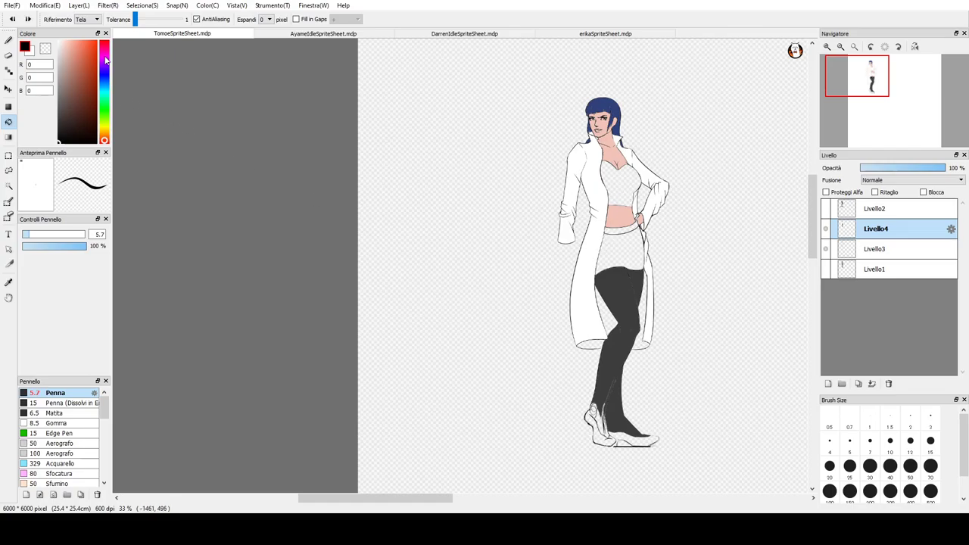
- Fill the skirt and the top with dark red, settling on RGB 81, 16, 16 for both
left_click(85, 102)
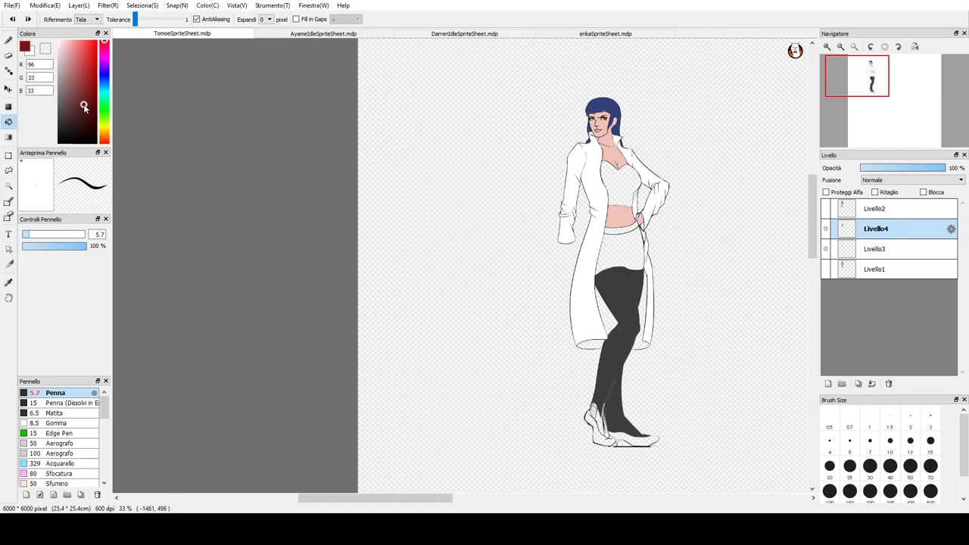
left_click(636, 246)
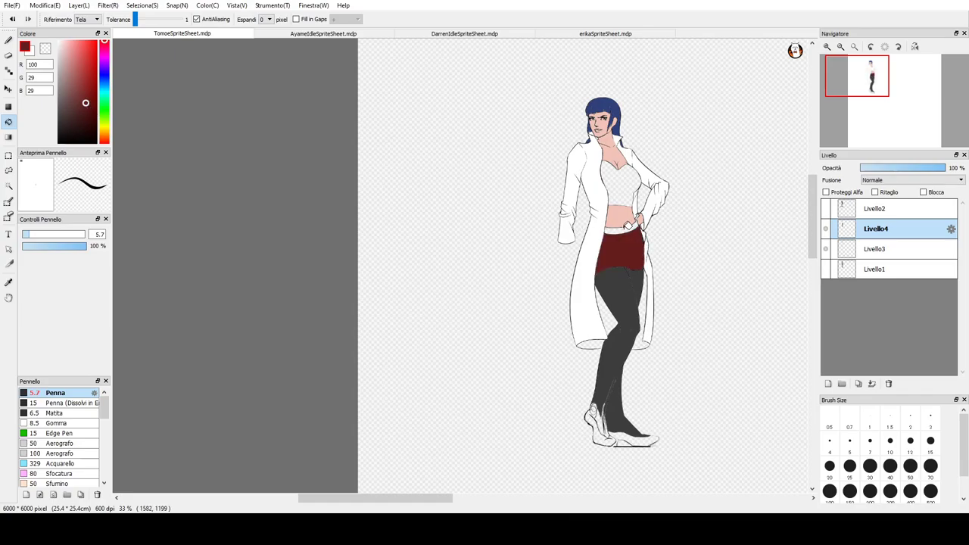
left_click(627, 227)
key("ctrl+z")
left_click(623, 187)
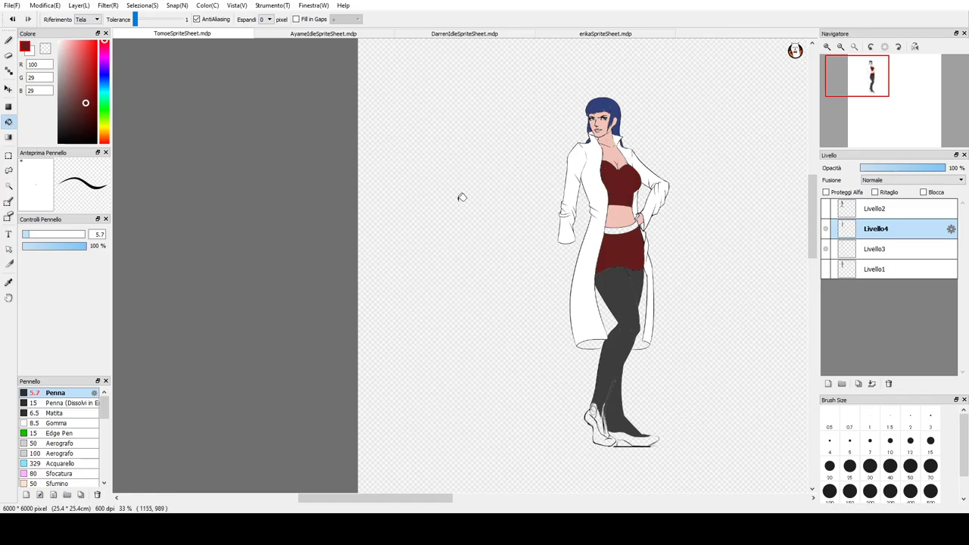
left_click(89, 111)
left_click(625, 181)
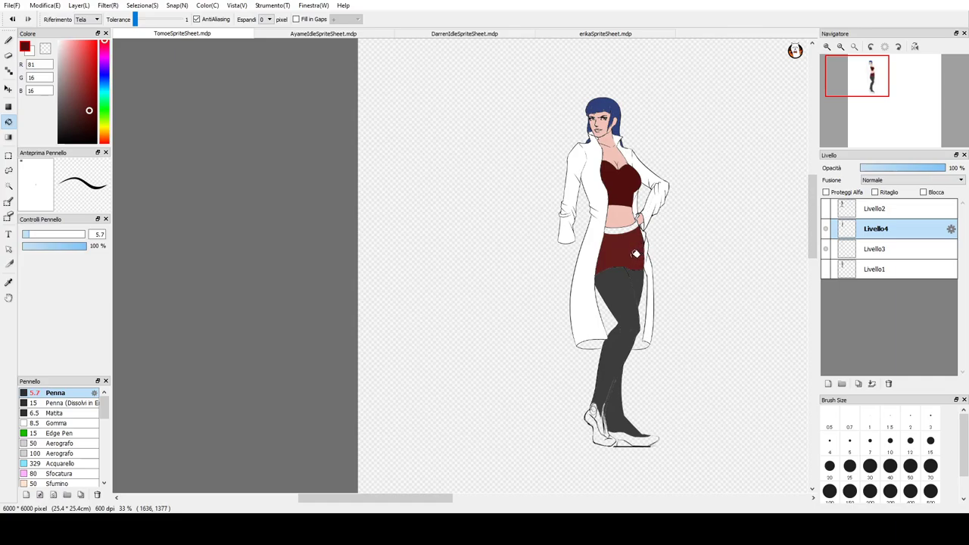
left_click(638, 251)
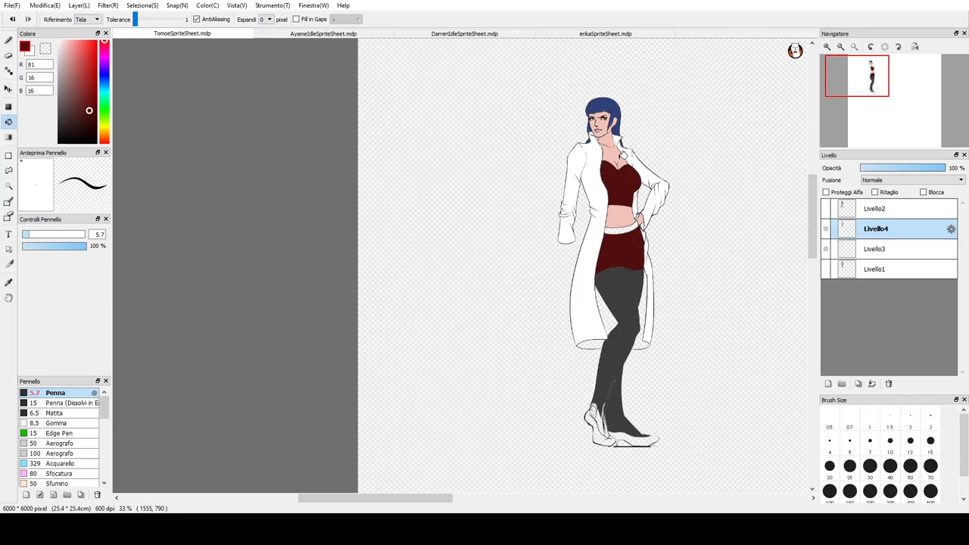
- Move the colour layer Livello4 beneath the line art layer Livello3
scroll(696, 152, "up", 4)
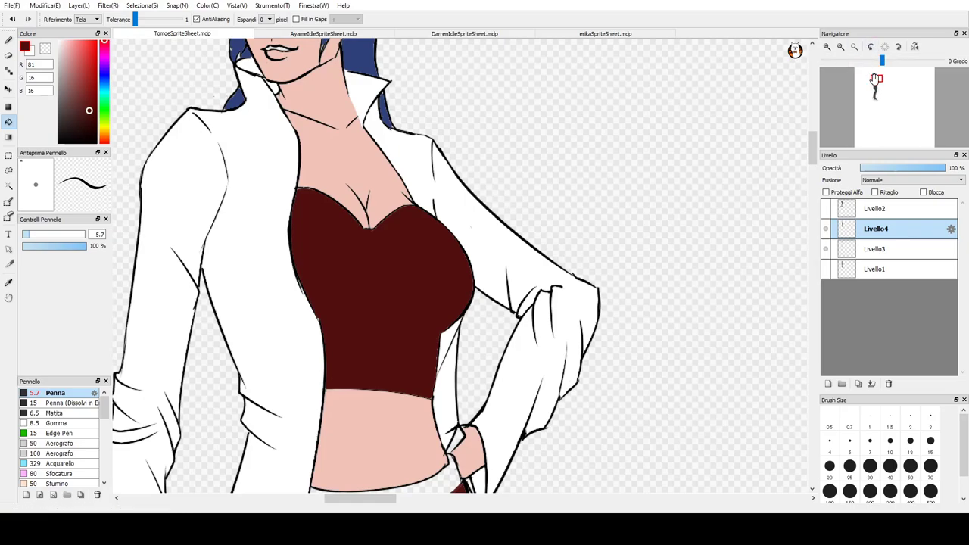
left_click(875, 78)
left_click_drag(875, 80, 874, 74)
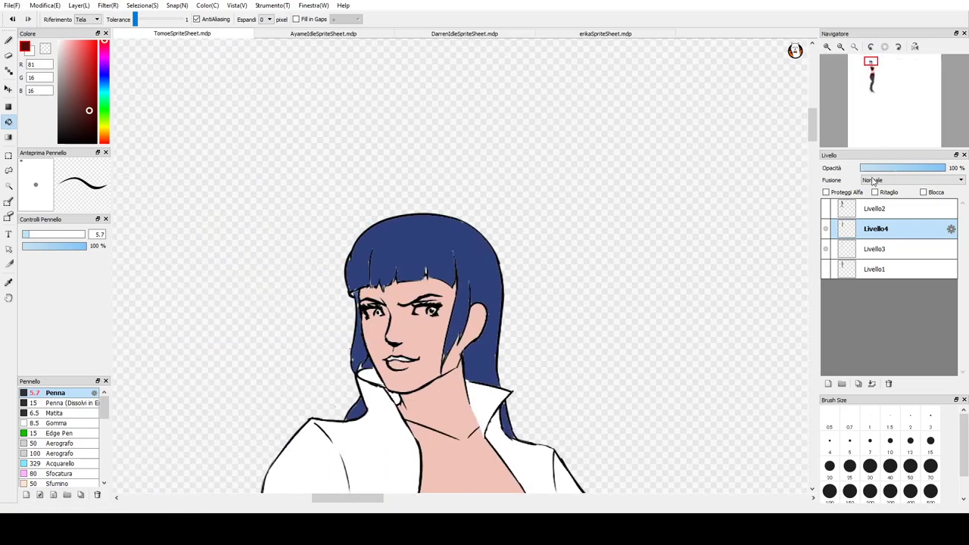
left_click_drag(900, 237, 899, 254)
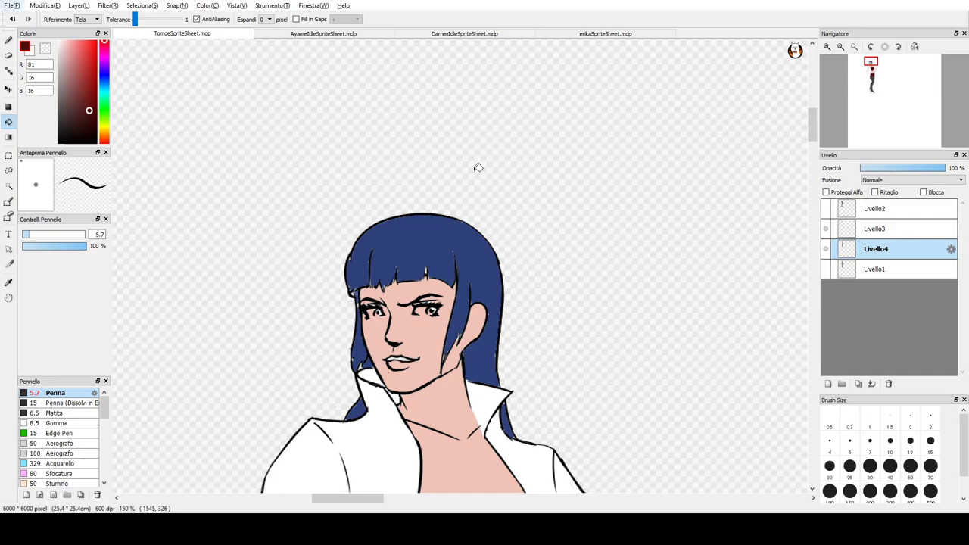
- Try darker blue pen strokes, RGB 29, 39, 73, along the hair's outer edge on Livello3 and Livello4
left_click(428, 216, "alt")
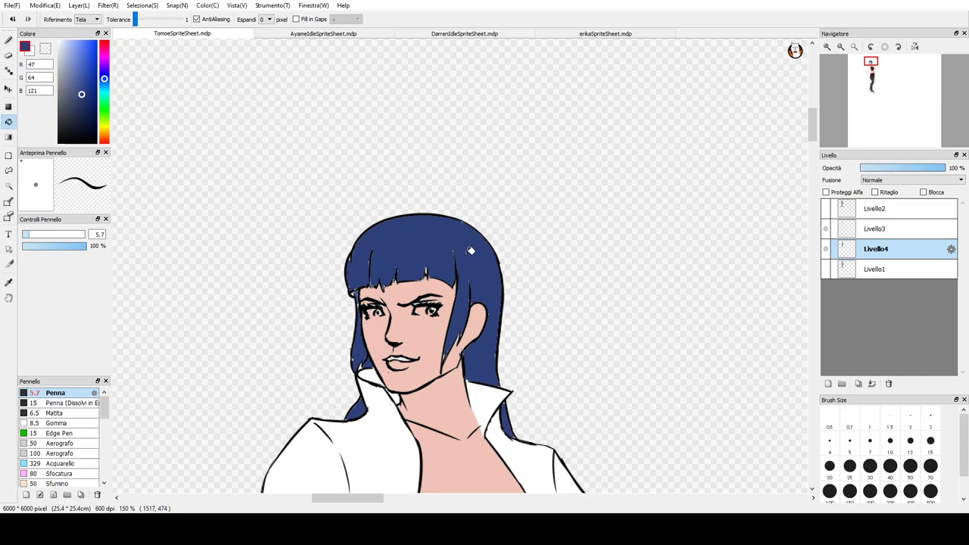
key("b")
left_click(81, 114)
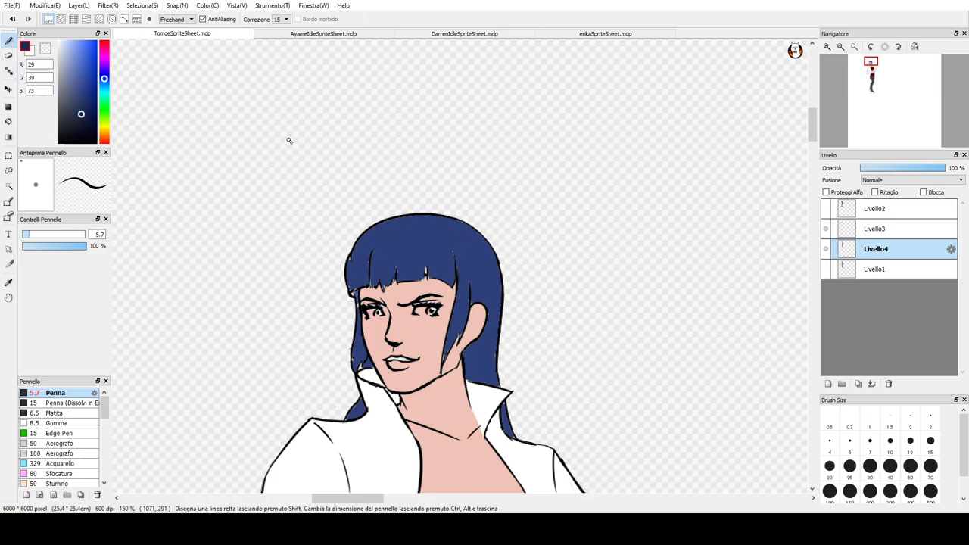
left_click(867, 237)
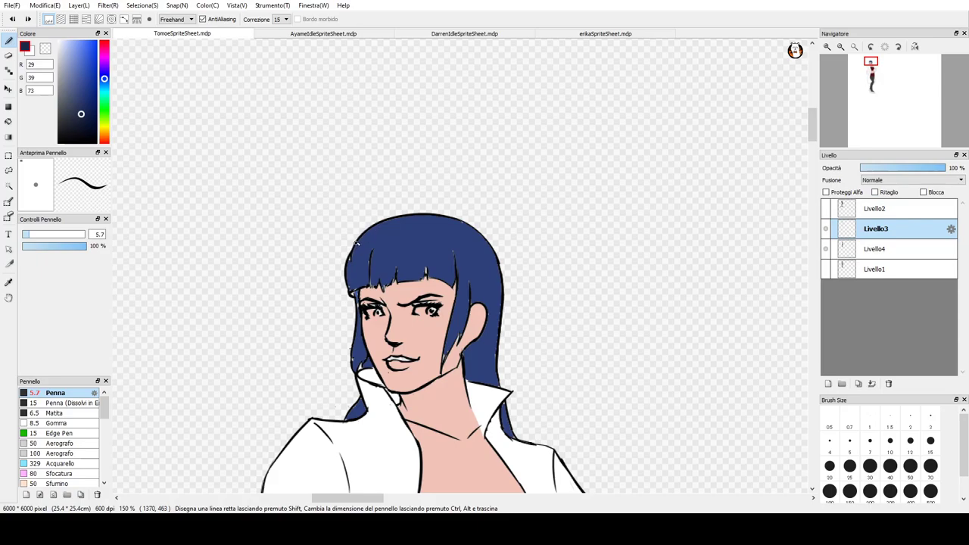
mouse_move(365, 233)
left_mouse_down()
mouse_move(412, 211)
mouse_move(433, 217)
left_mouse_up()
key("ctrl+z")
key("ctrl+z")
key("ctrl+z")
key("ctrl+z")
key("ctrl+z")
left_click(868, 245)
left_click_drag(351, 257, 360, 239)
key("ctrl+z")
key("ctrl+z")
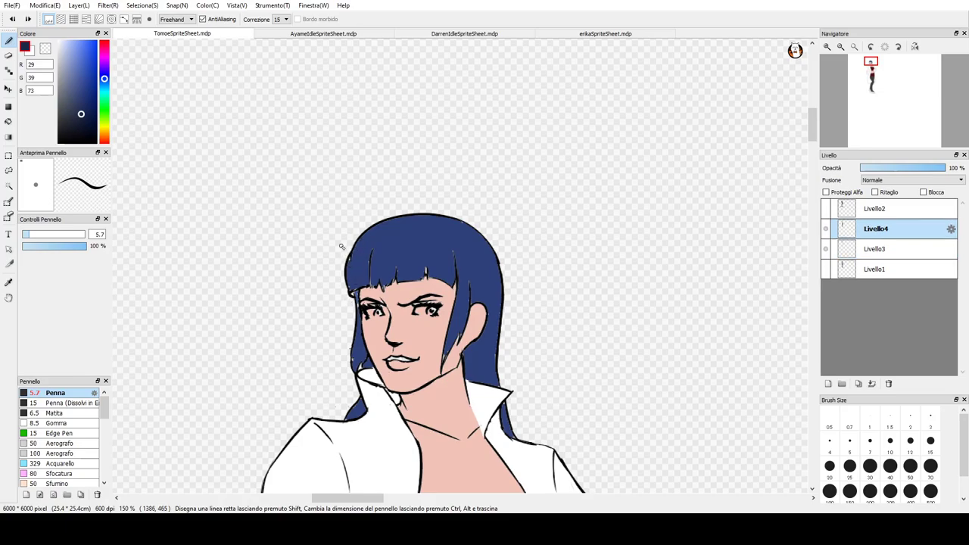
- Restore the layer order with Livello4 beneath Livello3 and sample the hair's blue, RGB 47, 64, 121, for the pen
left_click(28, 19)
left_click(431, 243, "alt")
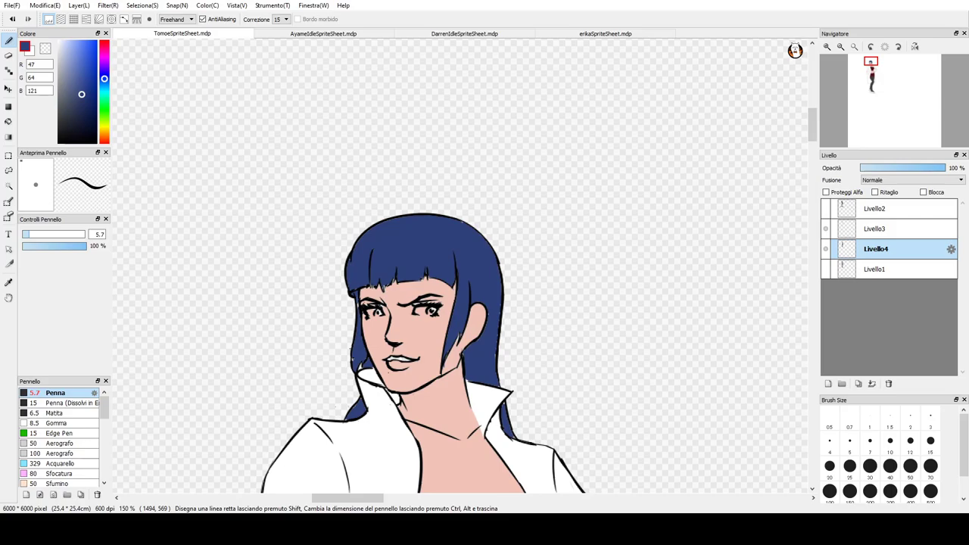
- Draw a diagonal test stroke with pen antialiasing on in an empty canvas area, magnified to pixel level
scroll(299, 94, "up", 5)
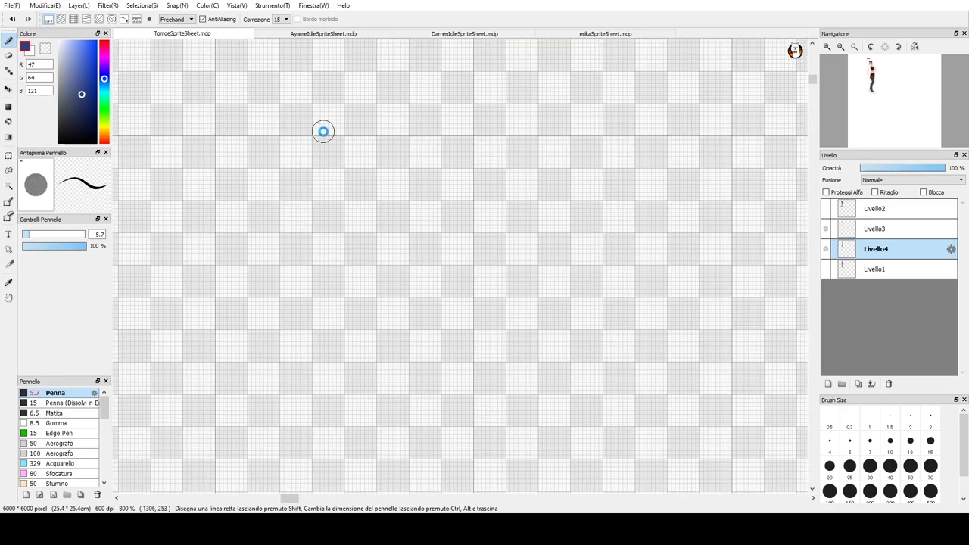
left_click(323, 131)
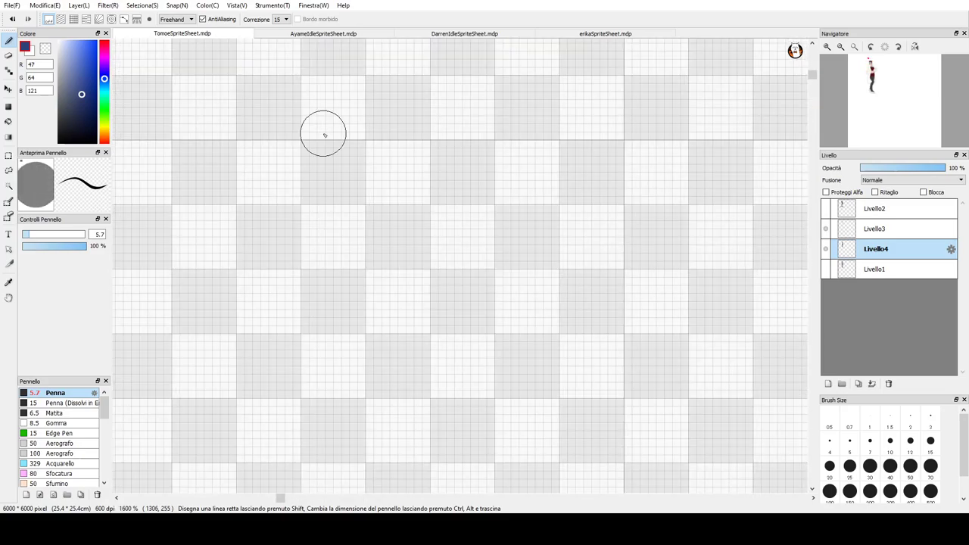
left_click_drag(281, 311, 366, 211)
left_click_drag(464, 129, 554, 59)
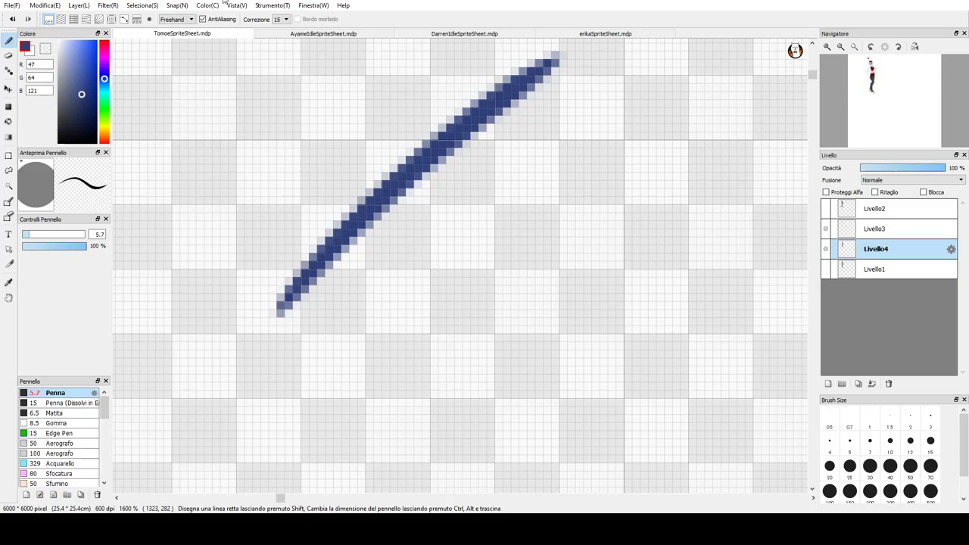
- Draw several comparison strokes with pen antialiasing off beside the smooth one, and undo all the test strokes
left_click_drag(385, 390, 628, 111)
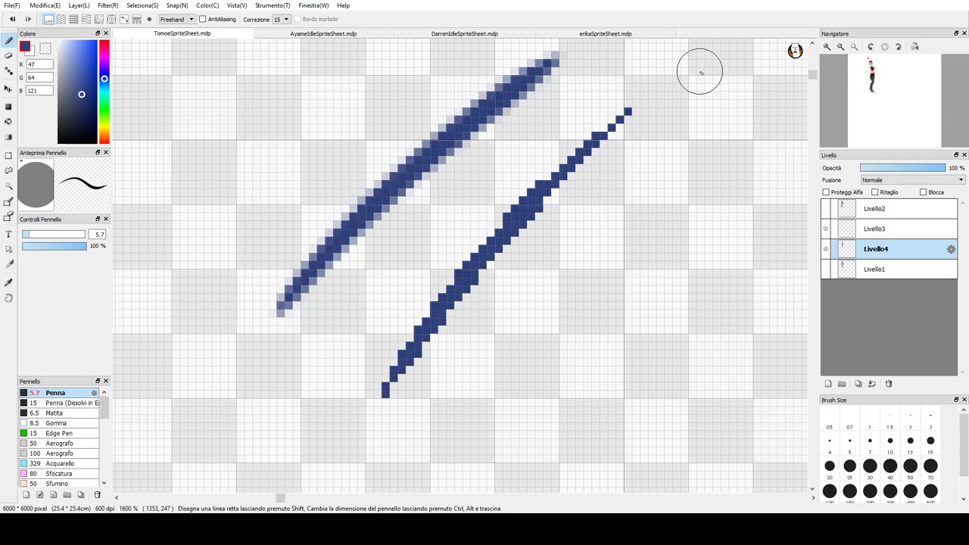
left_click_drag(546, 467, 683, 176)
mouse_move(650, 231)
left_mouse_down()
mouse_move(643, 256)
mouse_move(422, 160)
left_mouse_up()
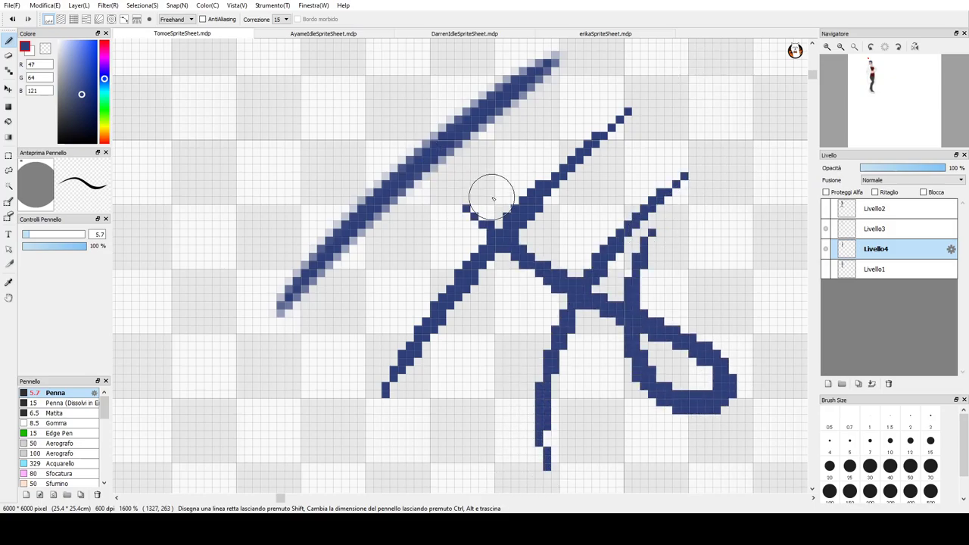
key("ctrl+z")
key("ctrl+z")
key("ctrl+z")
key("ctrl+z")
key("ctrl+z")
- Touch up the blue along the side lock beside Tomoe's face with the pen on Livello4, with antialiasing off
scroll(522, 212, "down", 1)
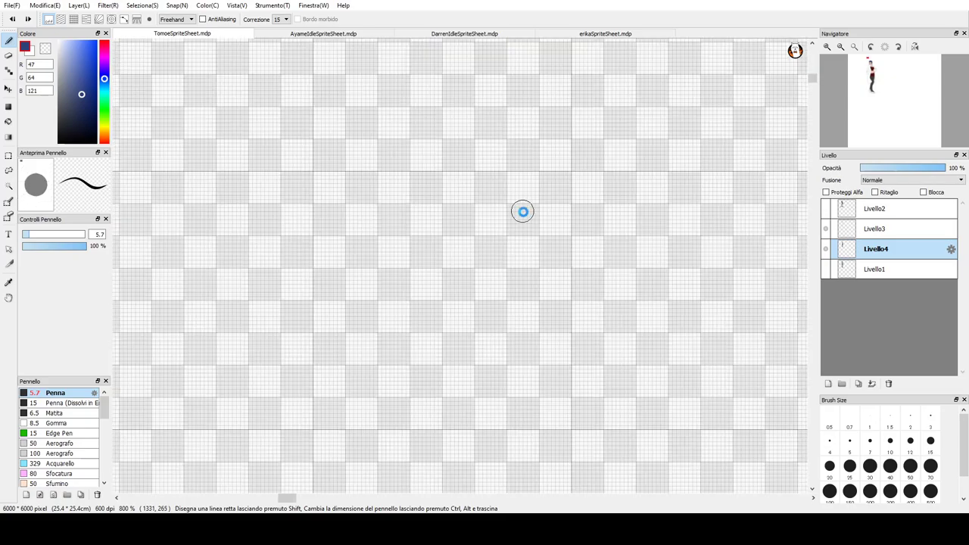
scroll(522, 212, "down", 7)
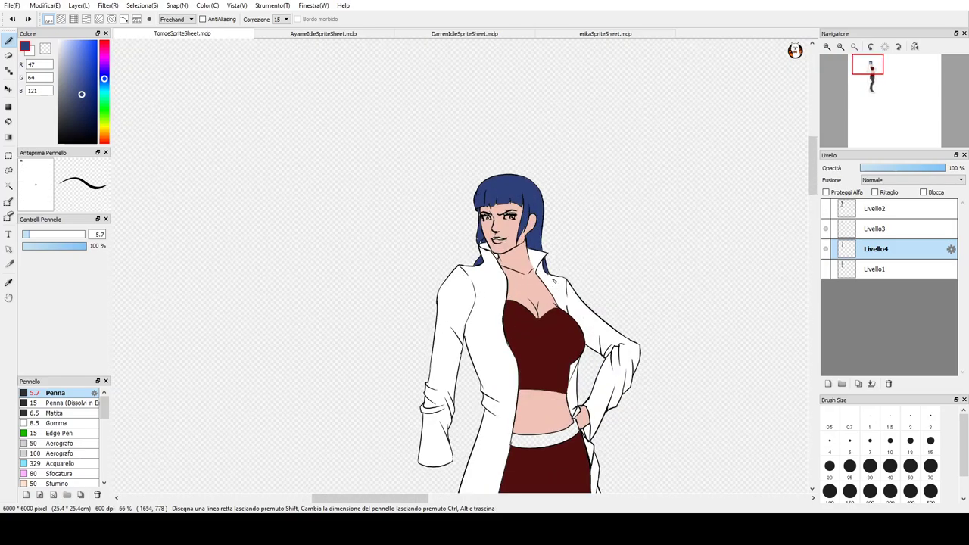
scroll(491, 201, "up", 3)
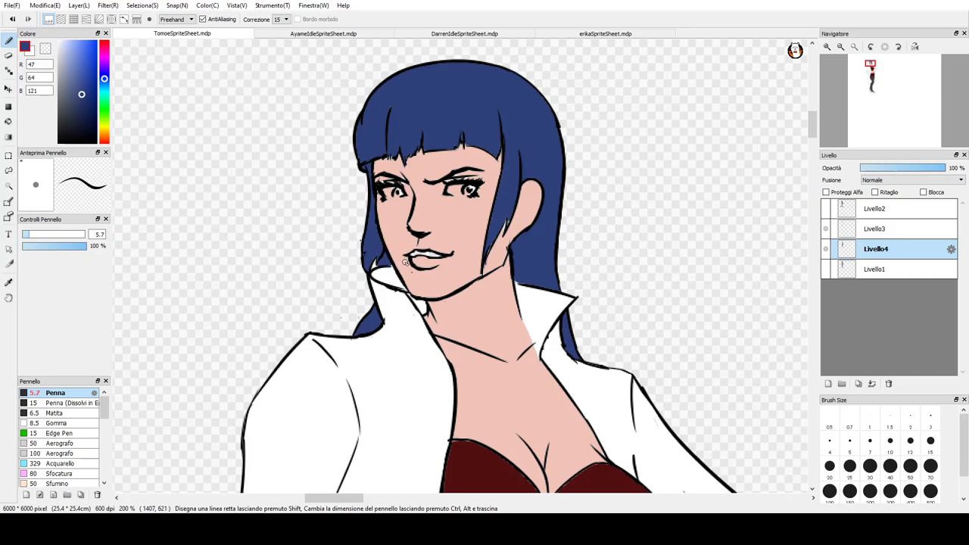
mouse_move(863, 72)
left_click_drag(499, 178, 490, 246)
scroll(470, 240, "down", 3)
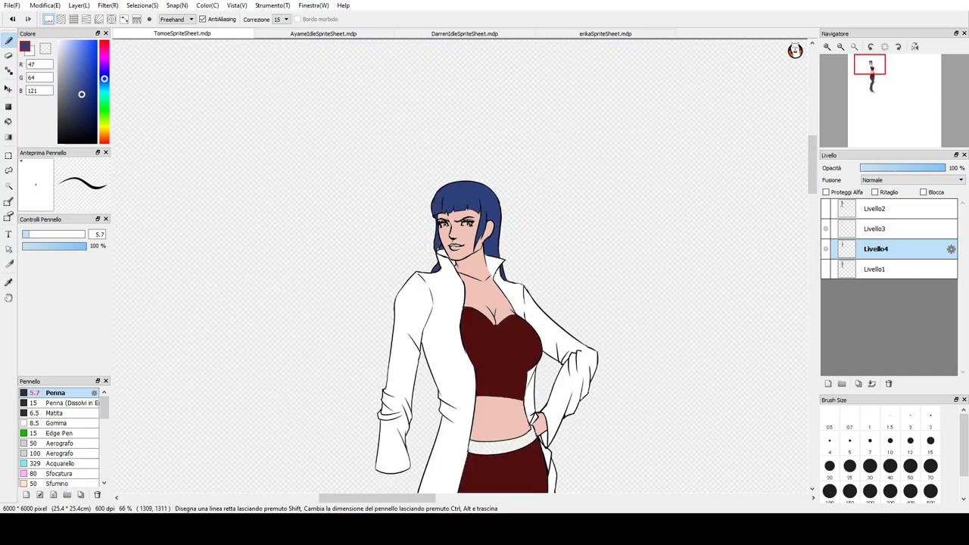
- Erase the stray line ends where the belt meets the open coat on Livello3, with eraser size 10
left_click(877, 84)
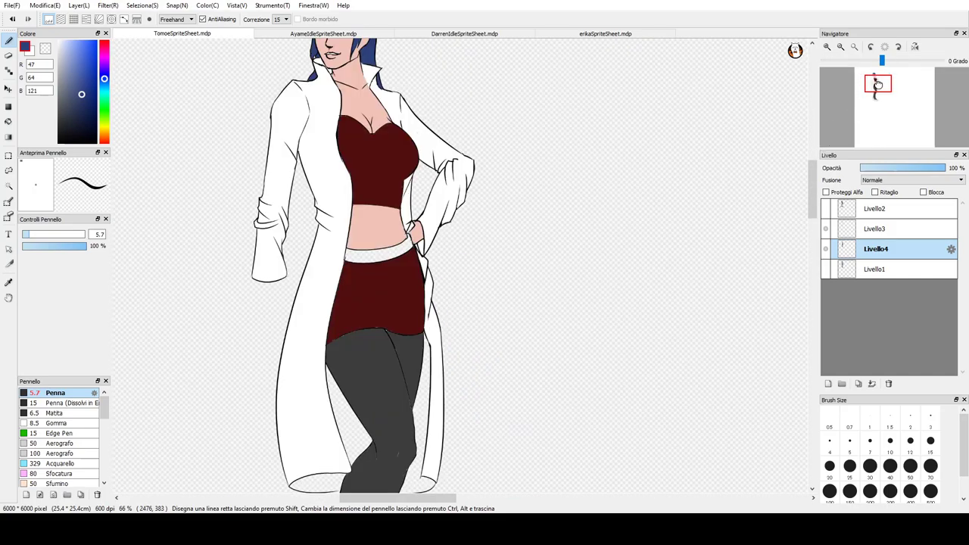
left_click_drag(877, 84, 871, 79)
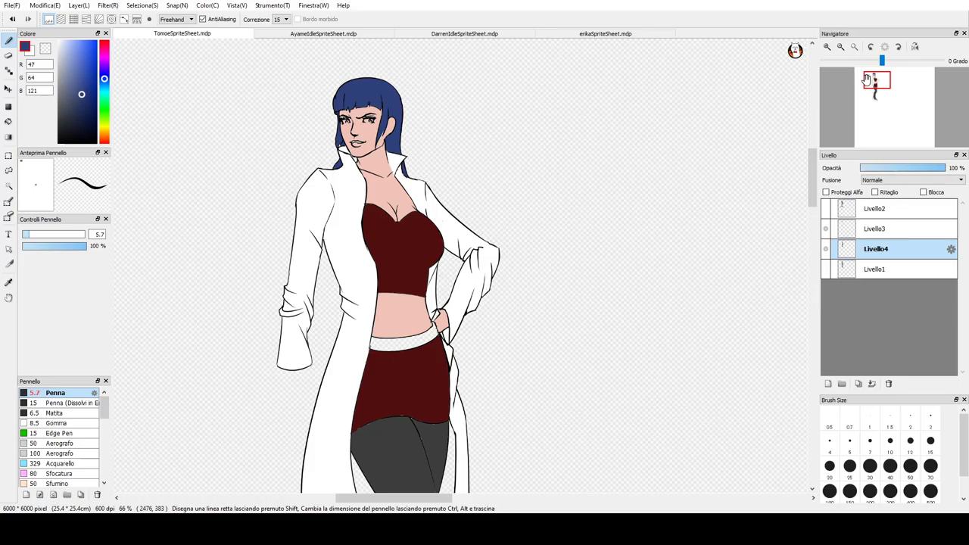
scroll(396, 316, "up", 3)
left_click(361, 358)
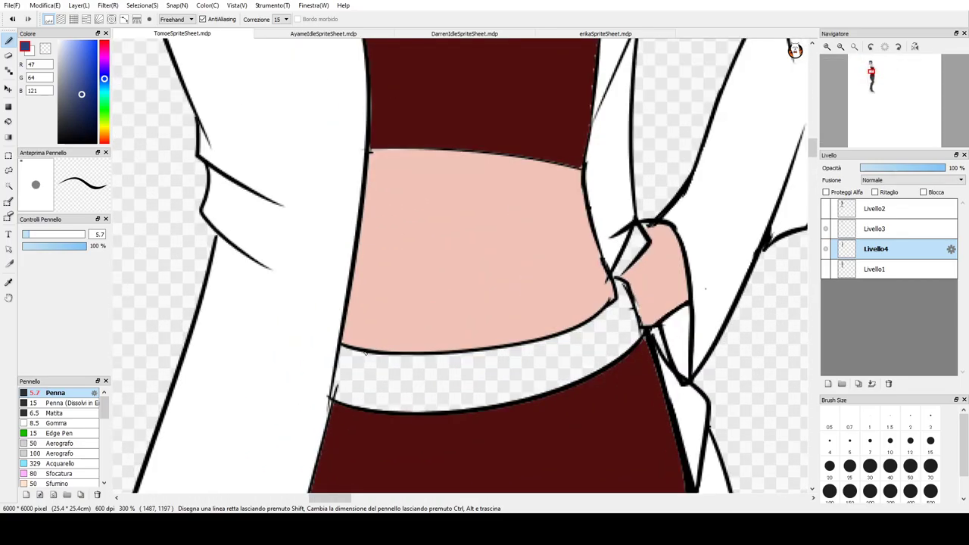
key("e")
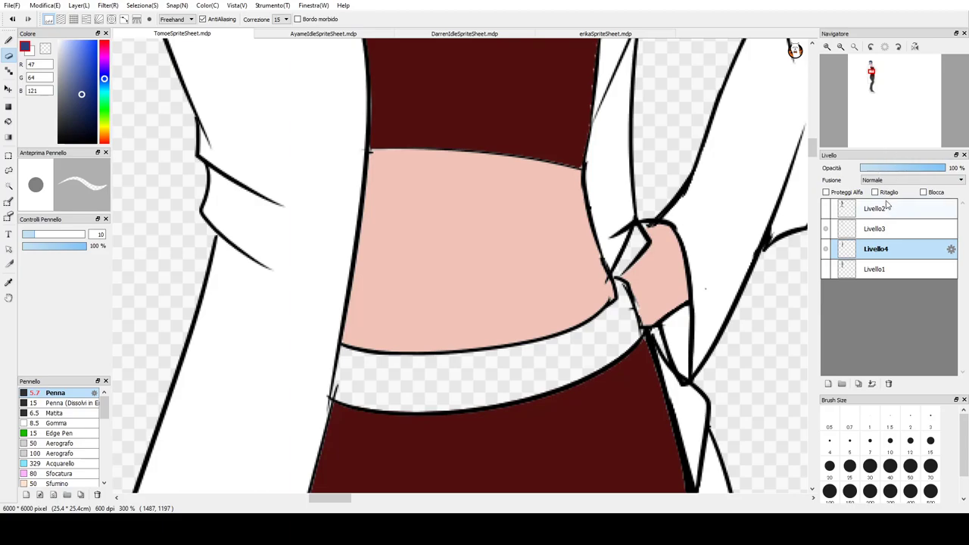
left_click(891, 230)
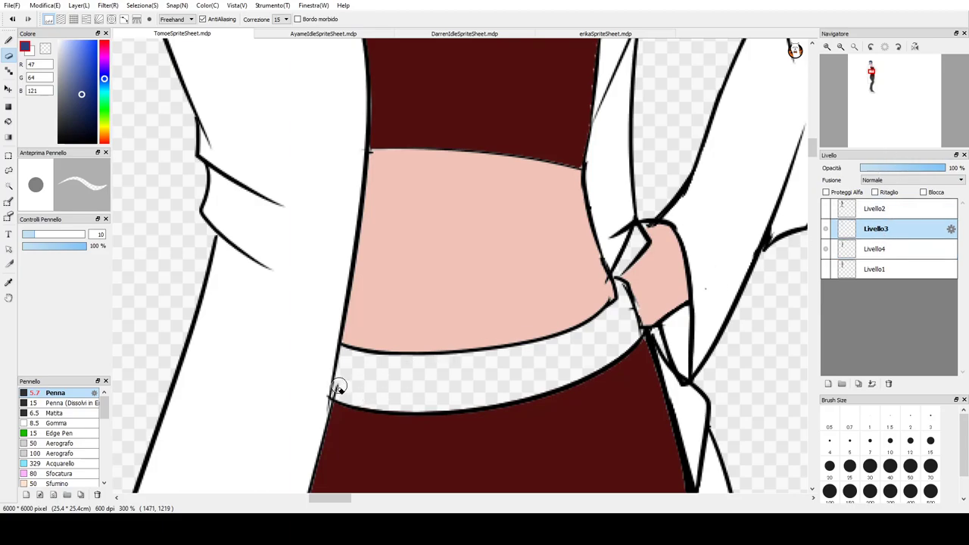
left_click_drag(322, 384, 325, 394)
key("b")
key("e")
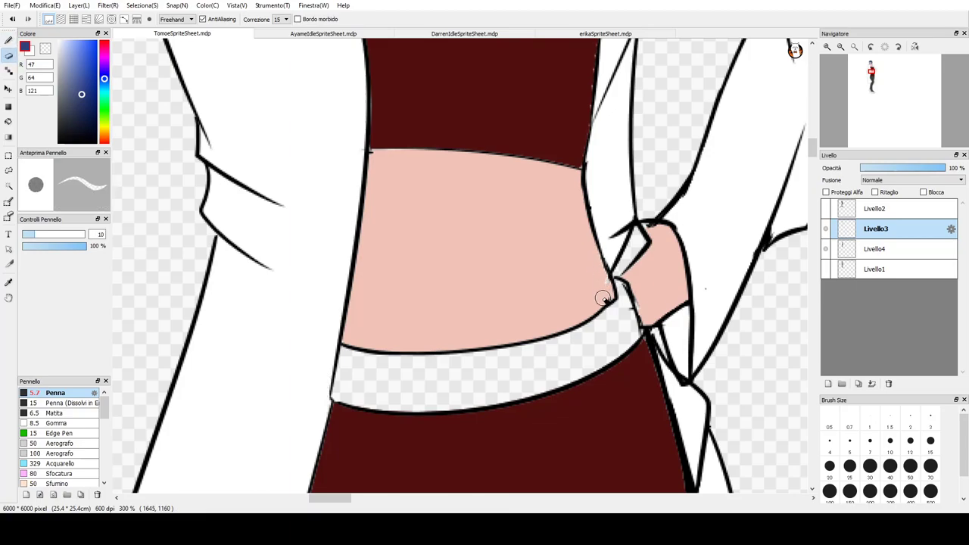
- Clean up the rough line art around the hand on the hip, the waist and the bent sleeve on Livello3
mouse_move(621, 286)
left_mouse_down()
mouse_move(636, 329)
mouse_move(642, 321)
left_mouse_up()
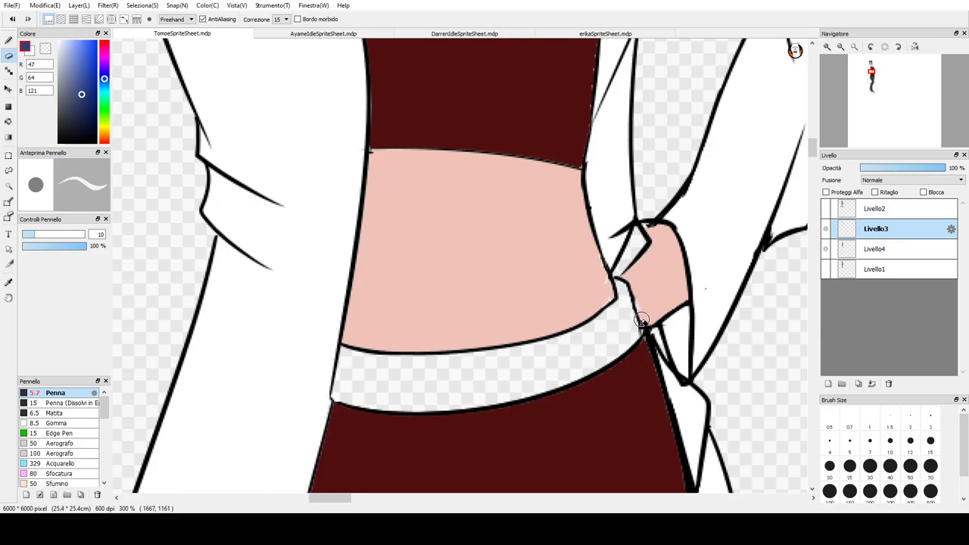
key("b")
key("e")
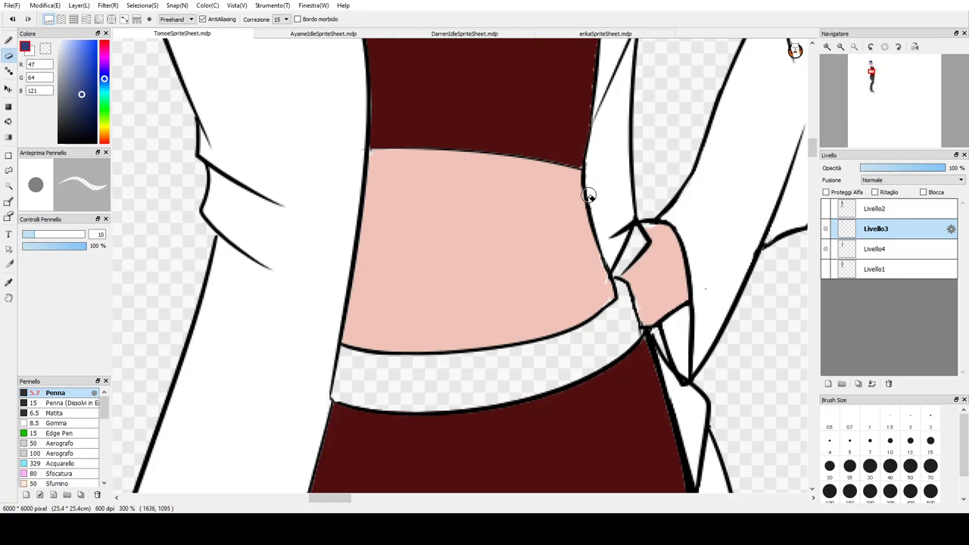
key("b")
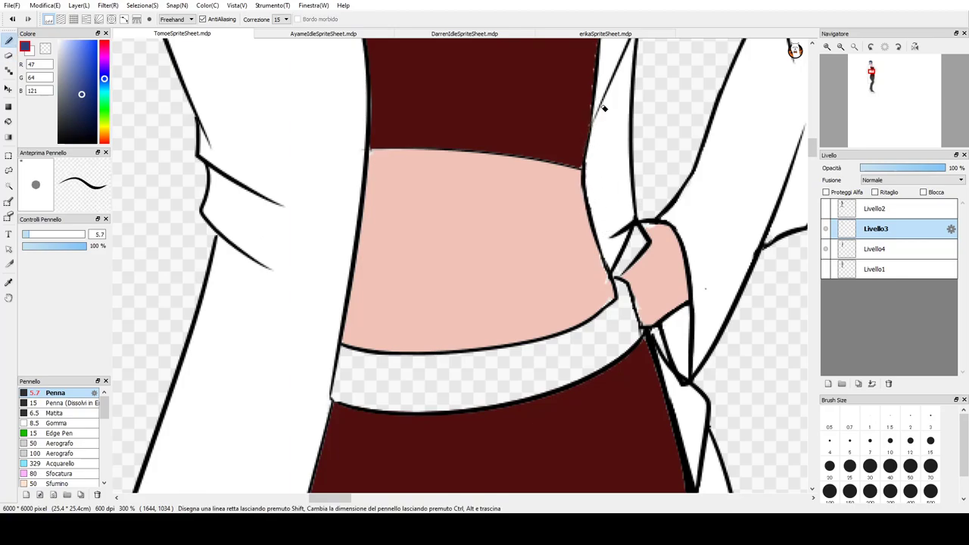
- Fill the pale gaps along the skirt's hem and side edges on Livello4 with its sampled dark red, RGB 81, 16, 16
scroll(419, 175, "down", 4)
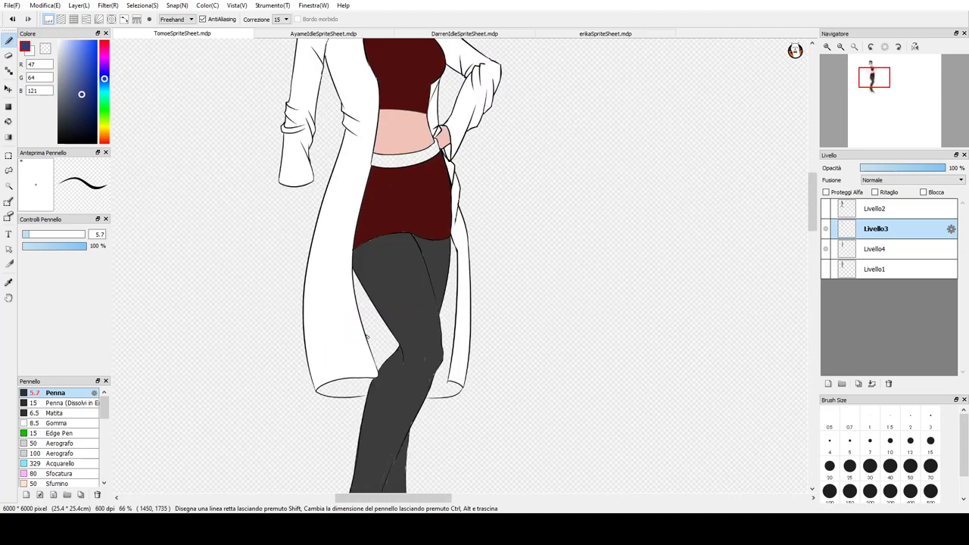
mouse_move(913, 60)
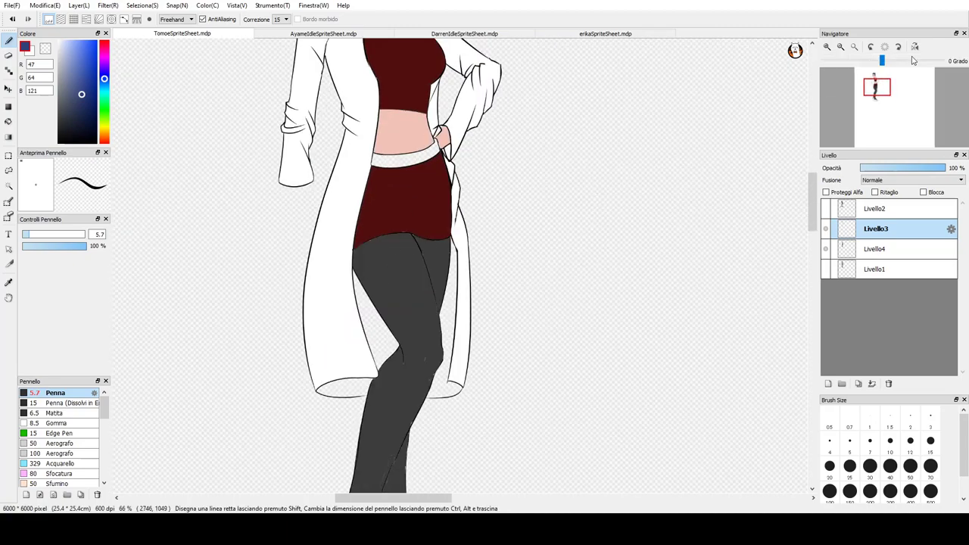
left_click_drag(881, 87, 870, 78)
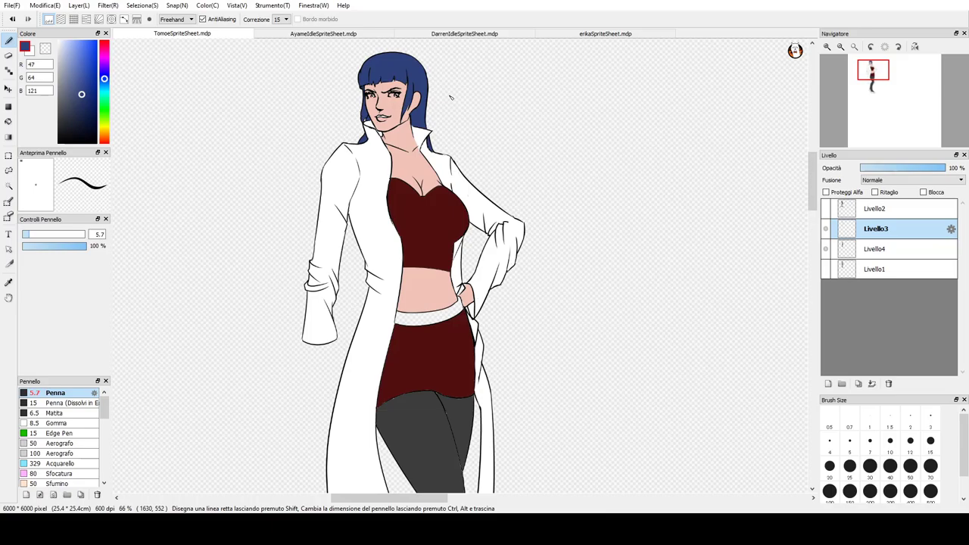
scroll(394, 441, "up", 3)
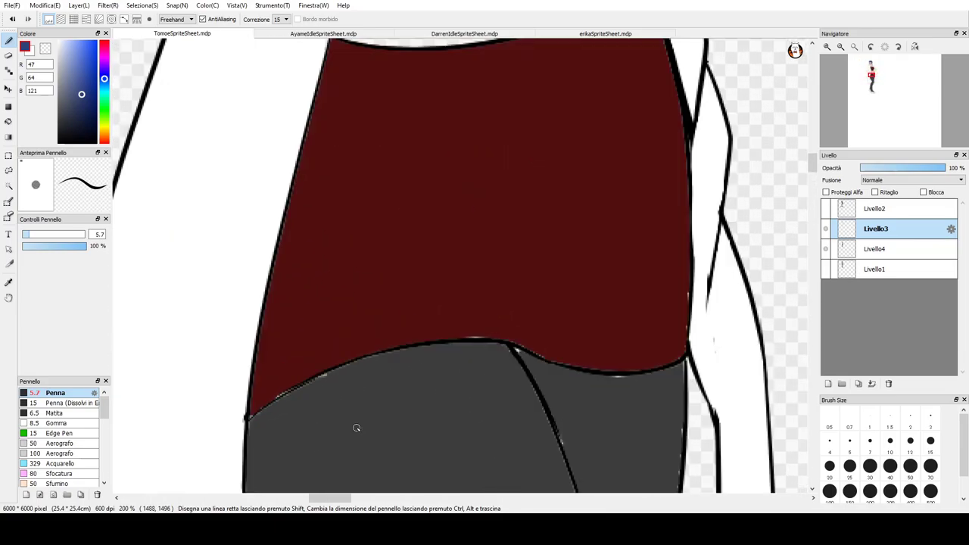
left_click(339, 283, "alt")
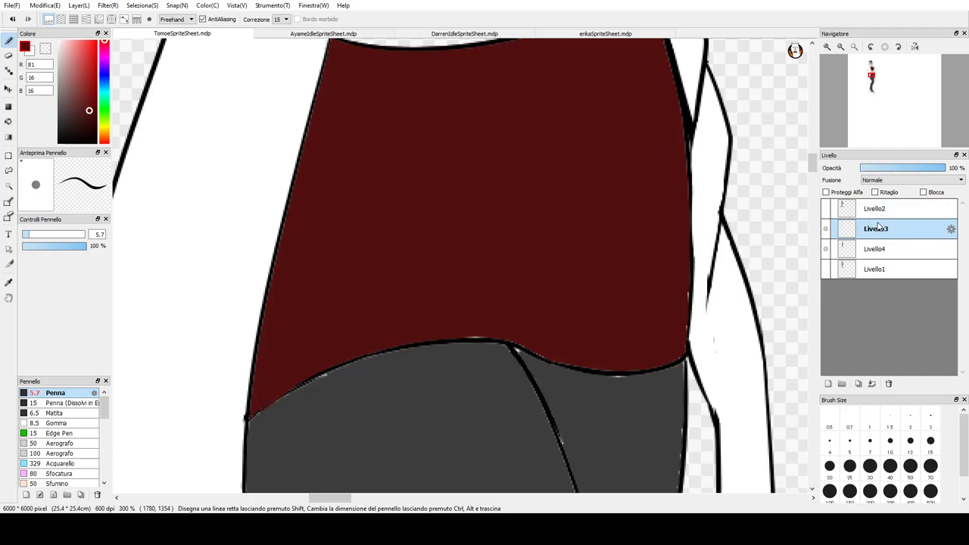
left_click(885, 250)
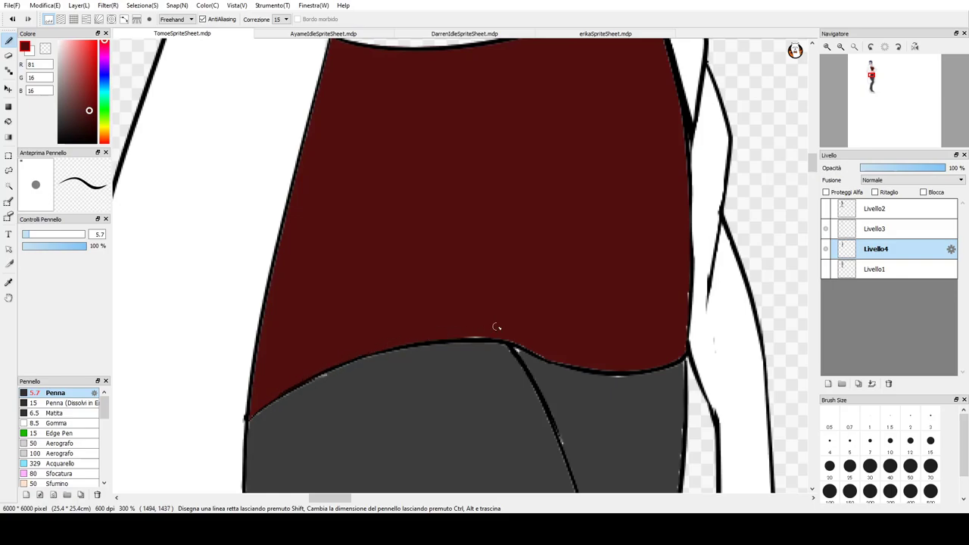
left_click_drag(431, 341, 501, 336)
left_click_drag(687, 205, 688, 238)
left_click_drag(878, 85, 875, 83)
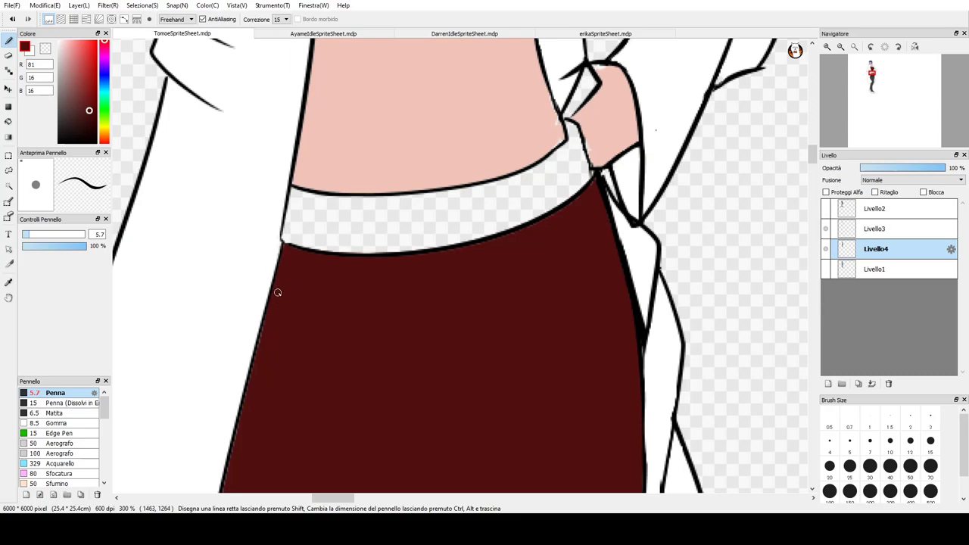
left_click_drag(264, 321, 239, 446)
- Cover the pale gaps below the skirt hem and along the thigh line with the leggings' sampled grey, RGB 61, 61, 61
mouse_move(869, 85)
left_click_drag(868, 85, 873, 87)
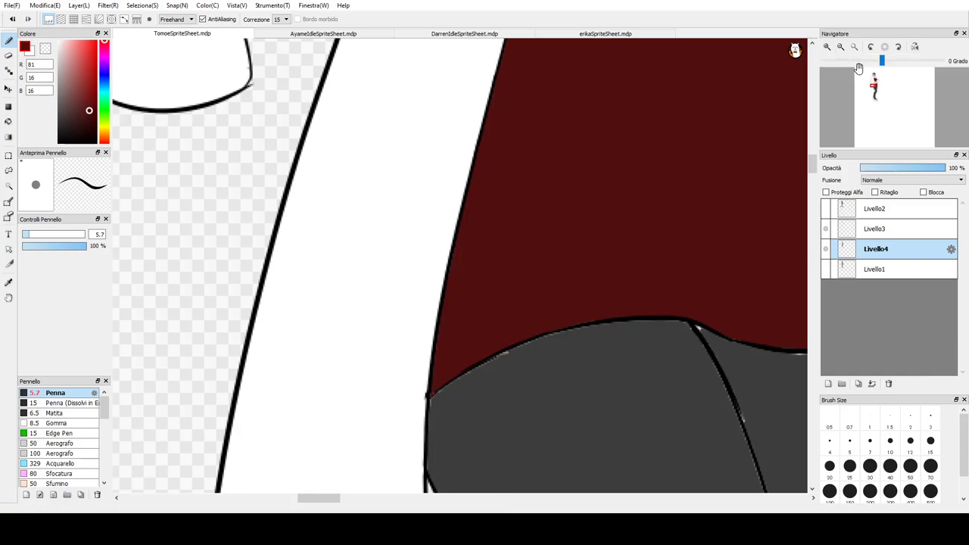
left_click(874, 85)
left_click_drag(874, 86, 875, 85)
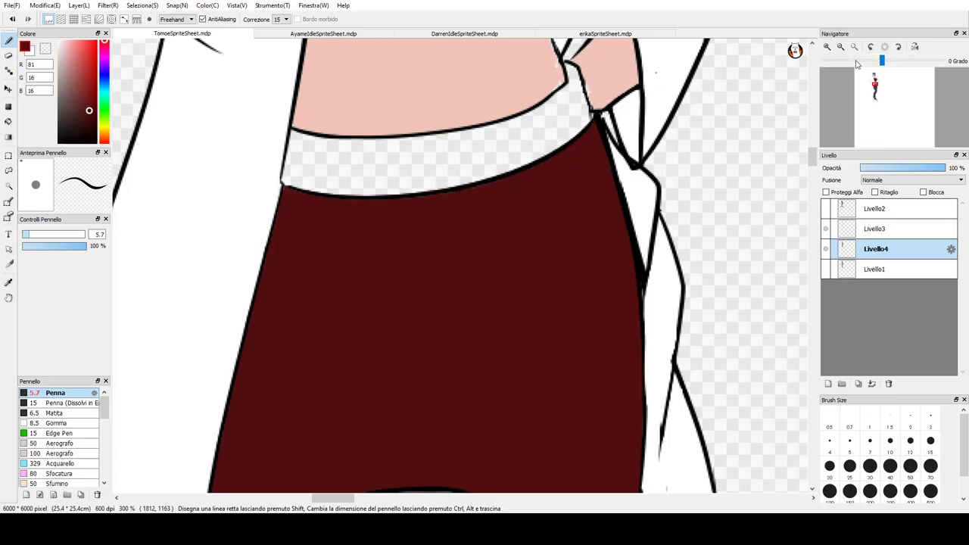
left_click_drag(876, 86, 877, 88)
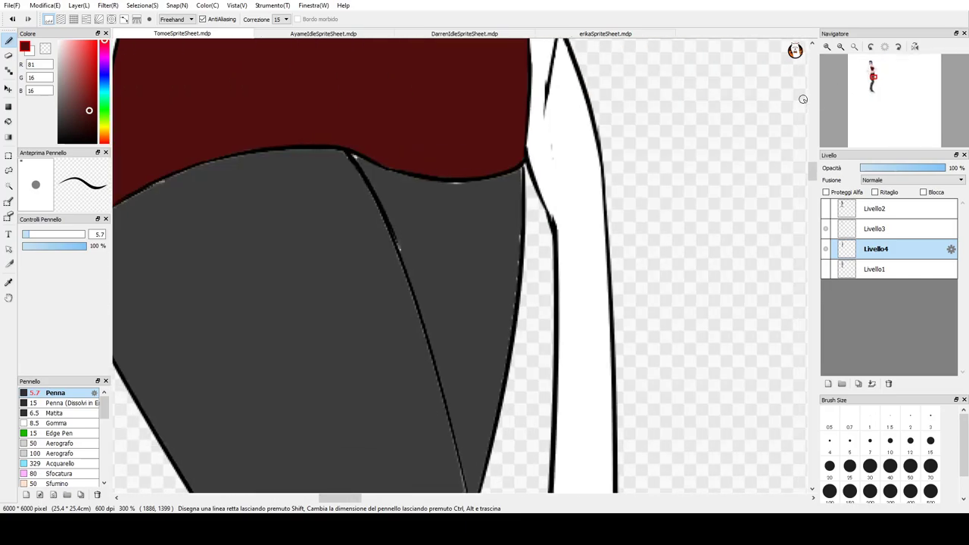
left_click(462, 219, "alt")
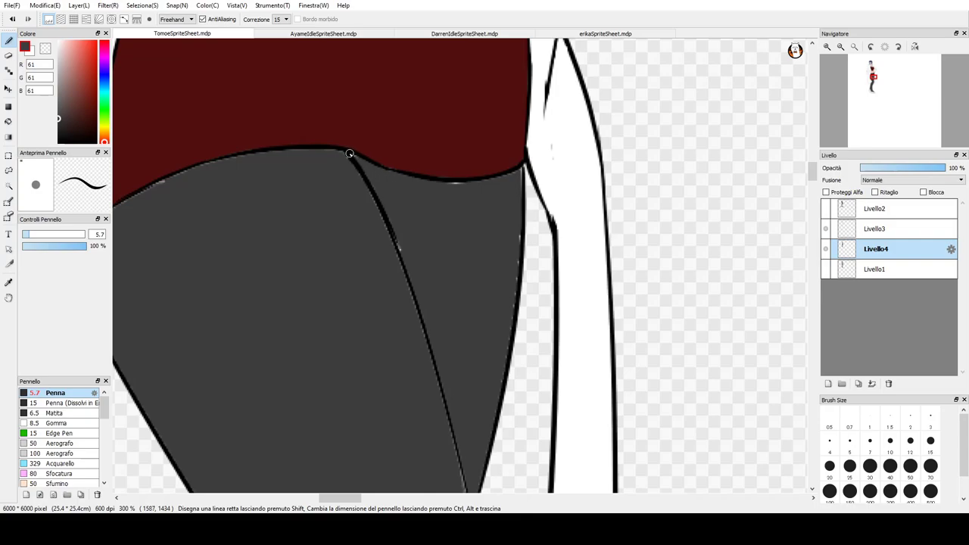
left_click_drag(449, 180, 503, 167)
key("ctrl+z")
left_click_drag(443, 183, 477, 183)
left_click_drag(353, 165, 363, 184)
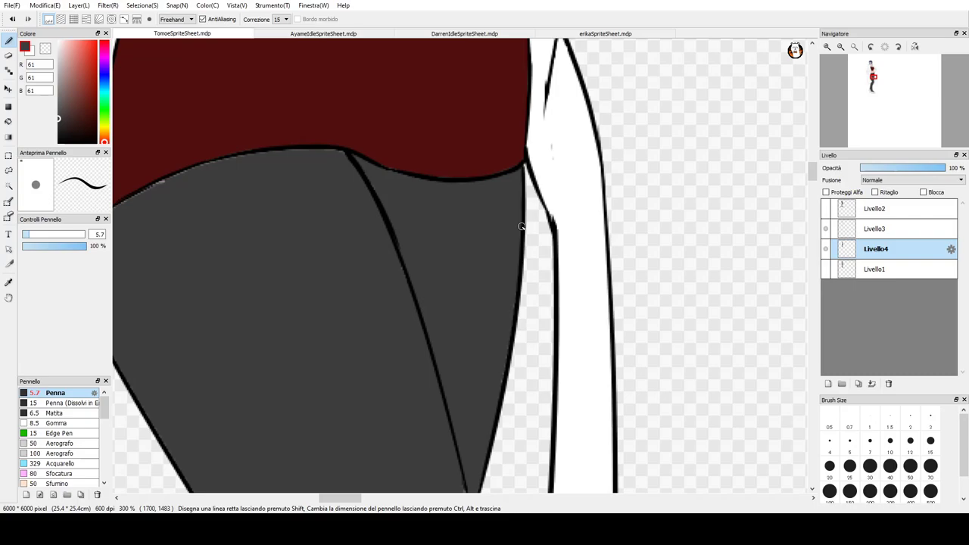
- Paint the leggings' grey along the underside of the skirt hem, from the coat edge toward the thigh line
left_click_drag(871, 89, 872, 87)
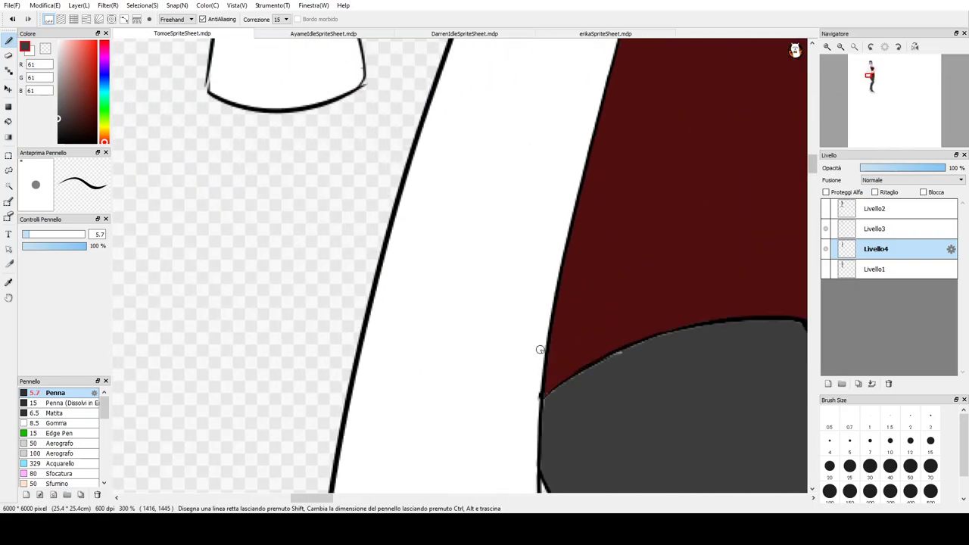
mouse_move(542, 401)
left_mouse_down()
mouse_move(673, 331)
mouse_move(600, 368)
mouse_move(653, 340)
mouse_move(646, 344)
mouse_move(726, 331)
mouse_move(673, 333)
mouse_move(781, 325)
left_mouse_up()
left_click_drag(714, 326, 799, 326)
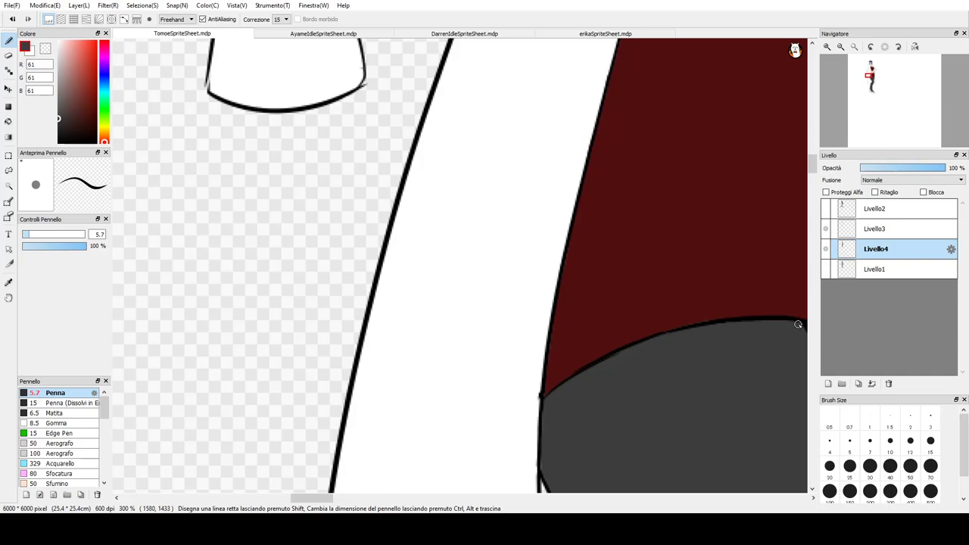
- Paint over the pale specks and gaps around the knee lines with the leggings' grey on Livello4
mouse_move(870, 91)
left_mouse_down()
mouse_move(882, 83)
mouse_move(873, 90)
left_mouse_up()
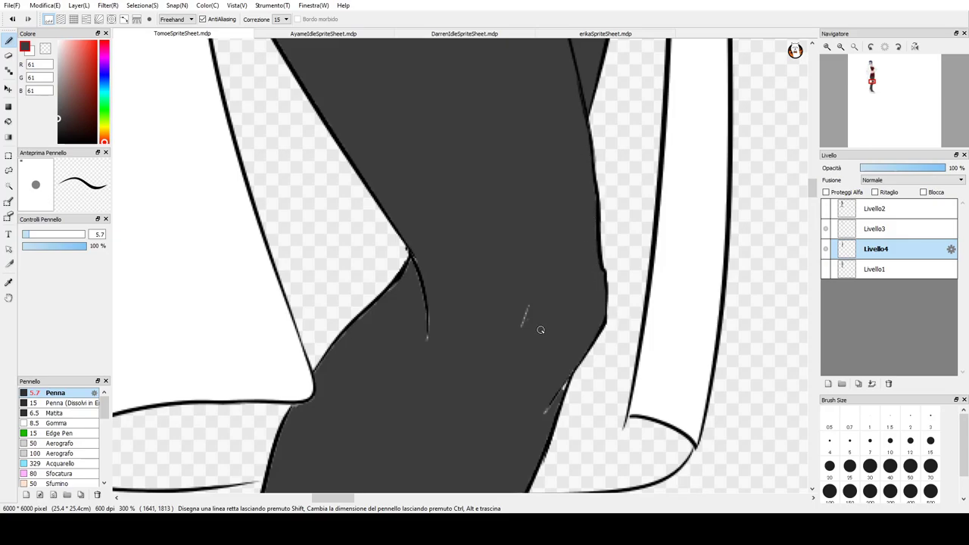
left_click_drag(547, 411, 566, 377)
left_click_drag(413, 255, 426, 341)
mouse_move(313, 376)
left_mouse_down()
mouse_move(420, 264)
mouse_move(410, 254)
left_mouse_up()
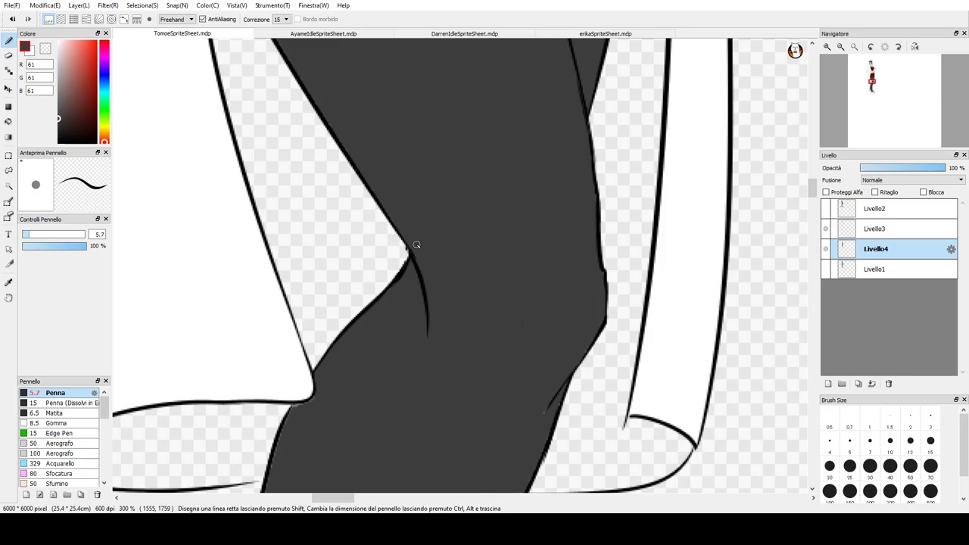
- Fill the pale gaps along the back edge of the lower leg with the leggings' grey
left_click_drag(873, 90, 872, 92)
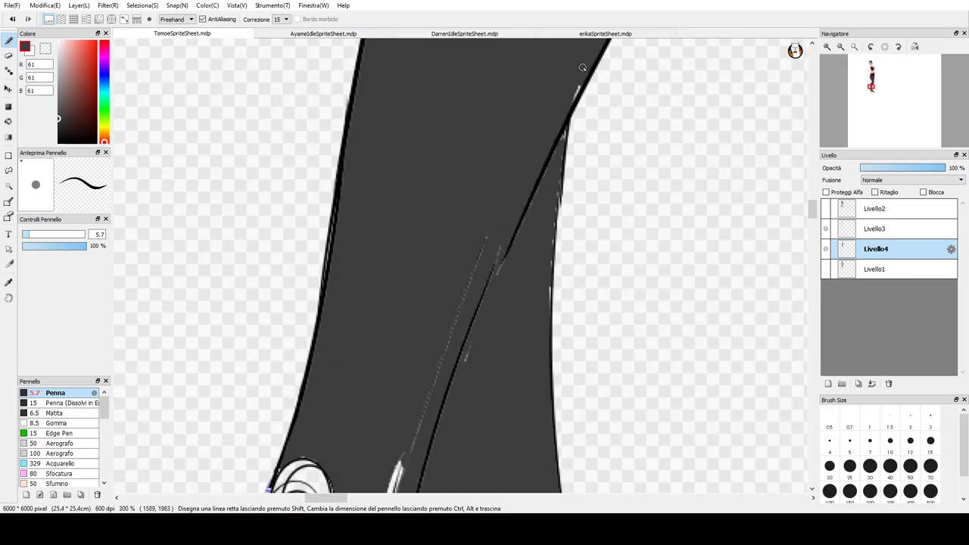
mouse_move(589, 72)
left_mouse_down()
mouse_move(518, 213)
mouse_move(537, 165)
mouse_move(513, 235)
mouse_move(587, 85)
left_mouse_up()
left_click_drag(564, 119, 554, 230)
left_click_drag(558, 168, 549, 287)
- Sample the skirt's dark red, then the skin tone, RGB 242, 195, 184, for touch-ups around the belt and the hand
left_click_drag(876, 96, 875, 80)
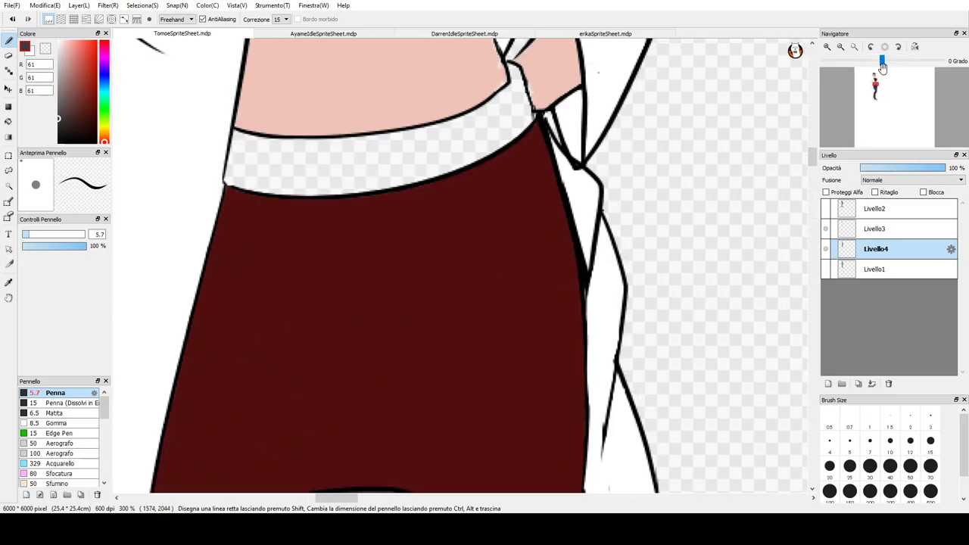
left_click(394, 205, "alt")
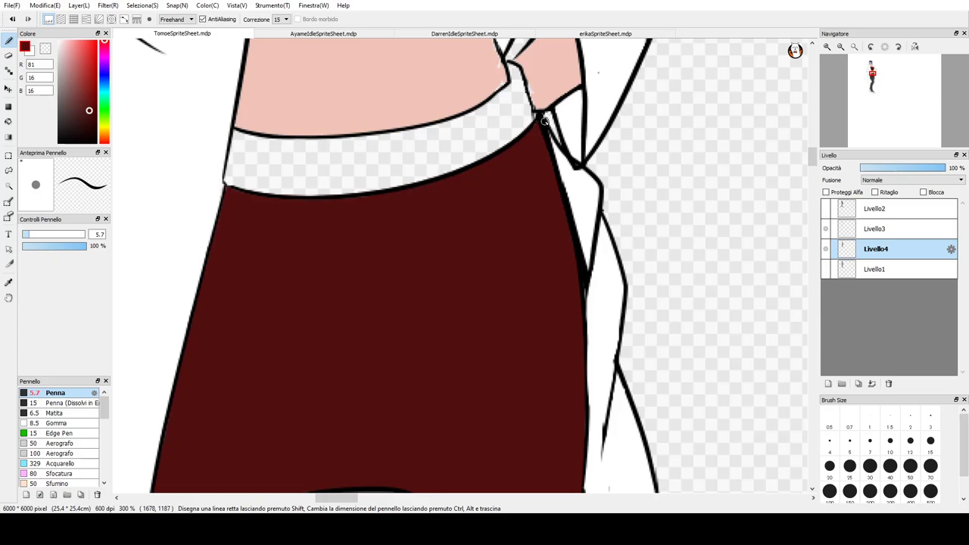
left_click(474, 63, "alt")
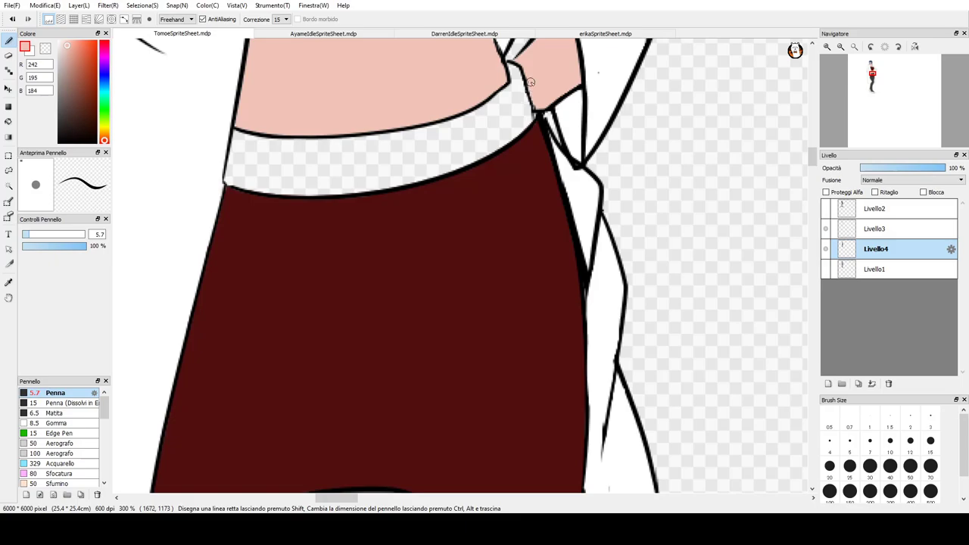
mouse_move(846, 70)
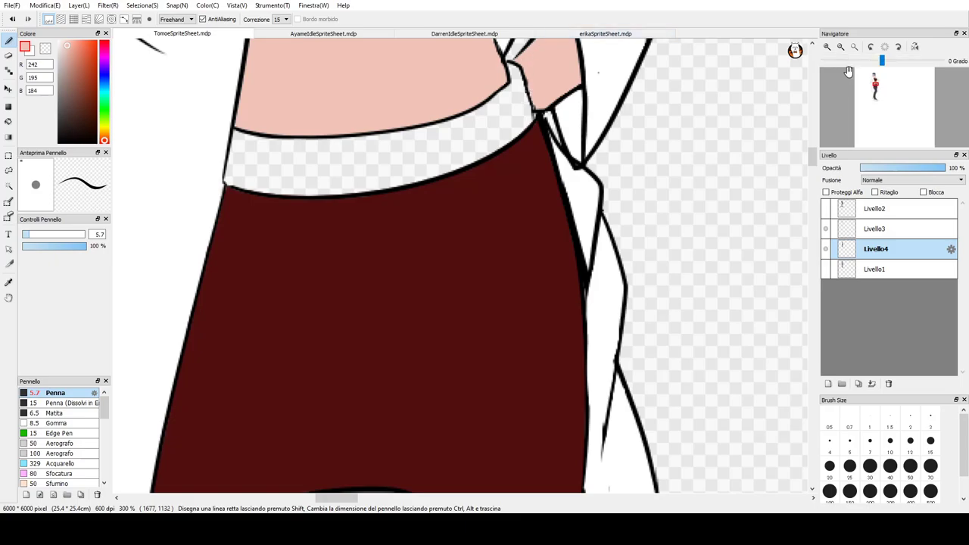
left_click_drag(878, 85, 875, 82)
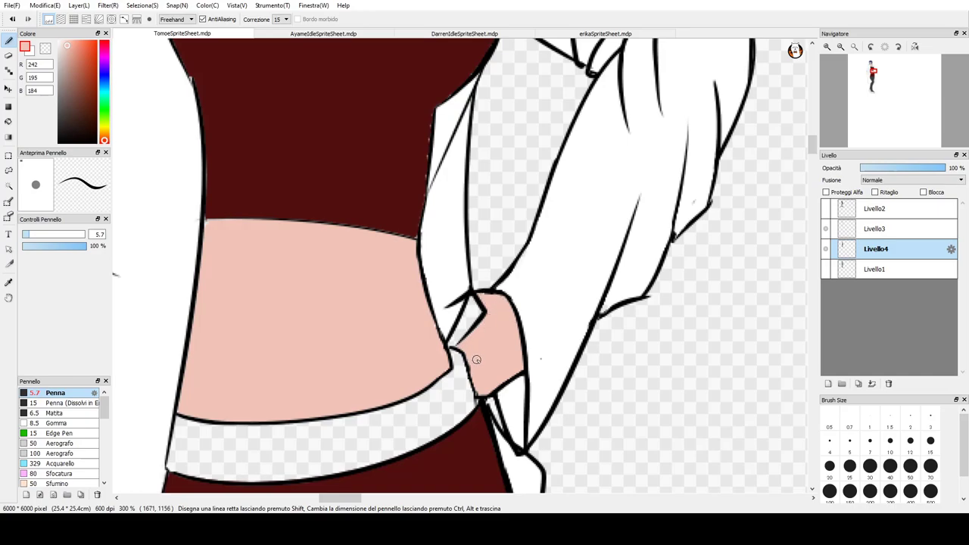
- Touch up the side edges of the top on Livello4 with sampled dark red and coat white, undoing misplaced strokes
left_click(386, 197, "alt")
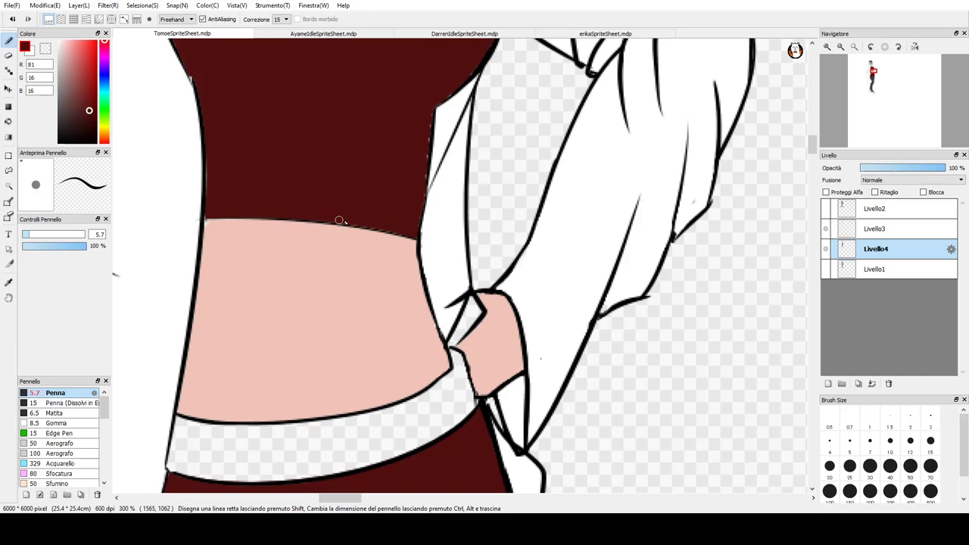
left_click_drag(411, 236, 323, 228)
key("ctrl+z")
left_click(439, 176, "alt")
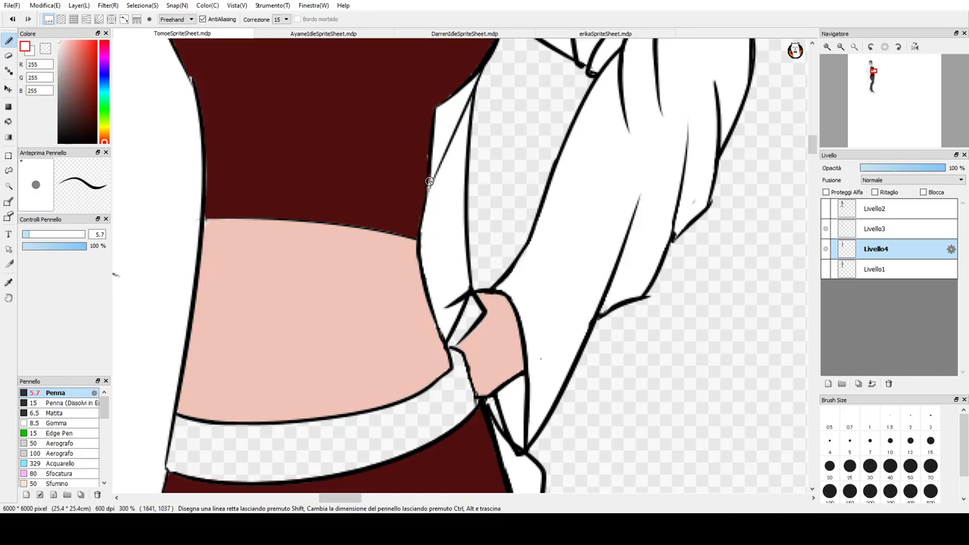
left_click(427, 108, "alt")
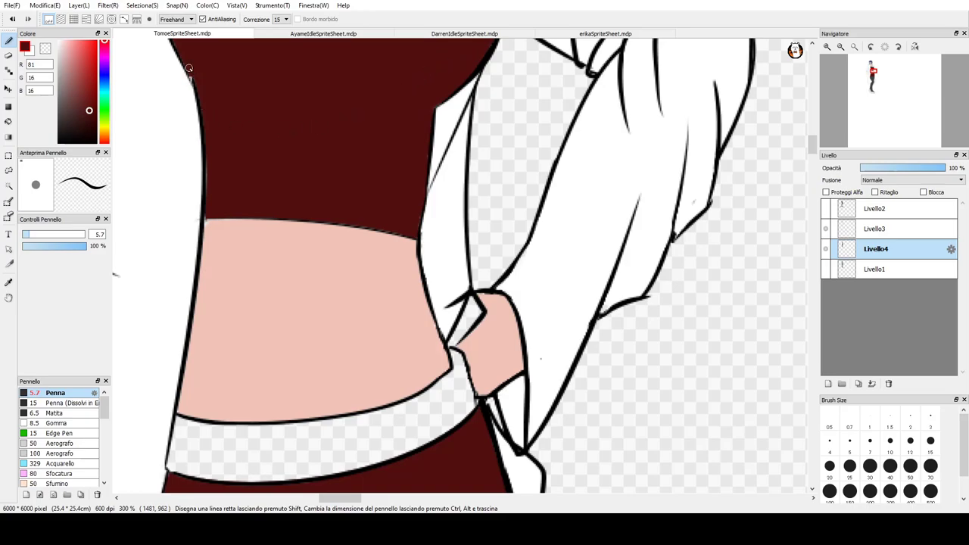
key("ctrl+z")
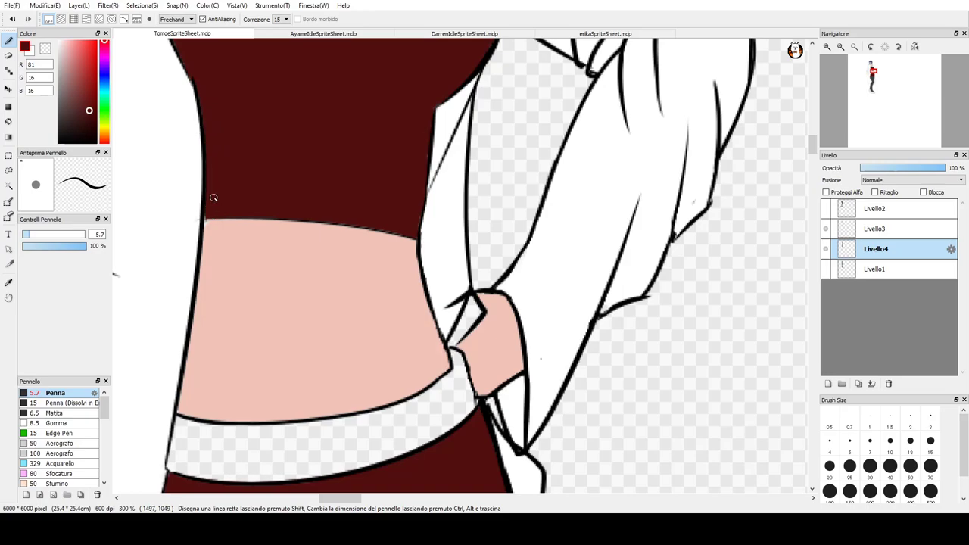
- Sample the skin tone, RGB 242, 195, 184, and erase the stray line ends along the bent arm's outer sleeve edge on Livello3
left_click(209, 222, "alt")
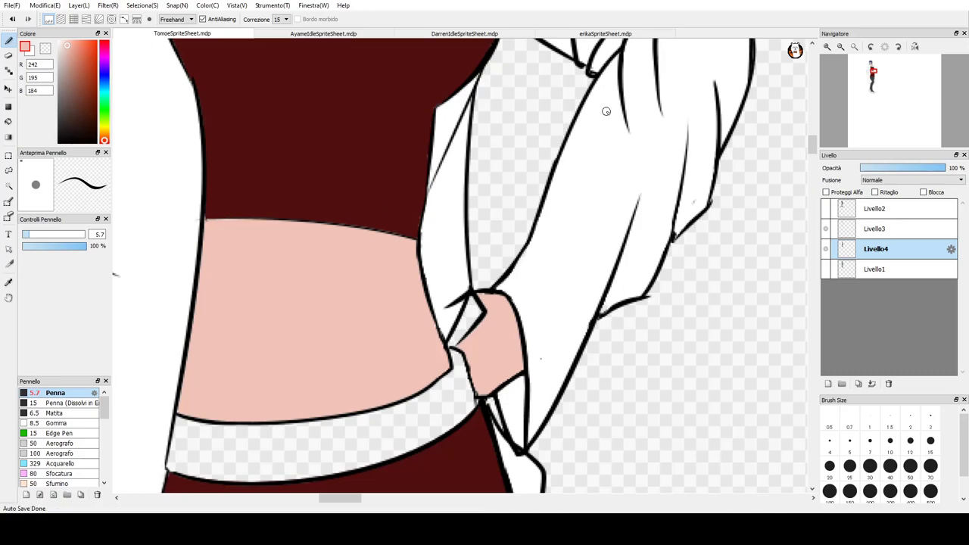
key("e")
left_click(875, 229)
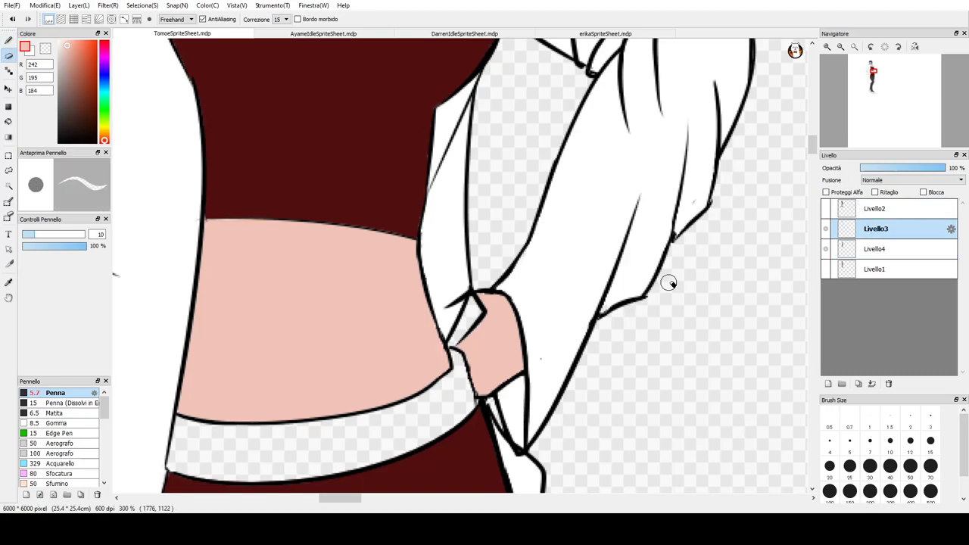
key("p")
key("e")
key("b")
key("e")
key("b")
key("e")
key("b")
key("e")
key("b")
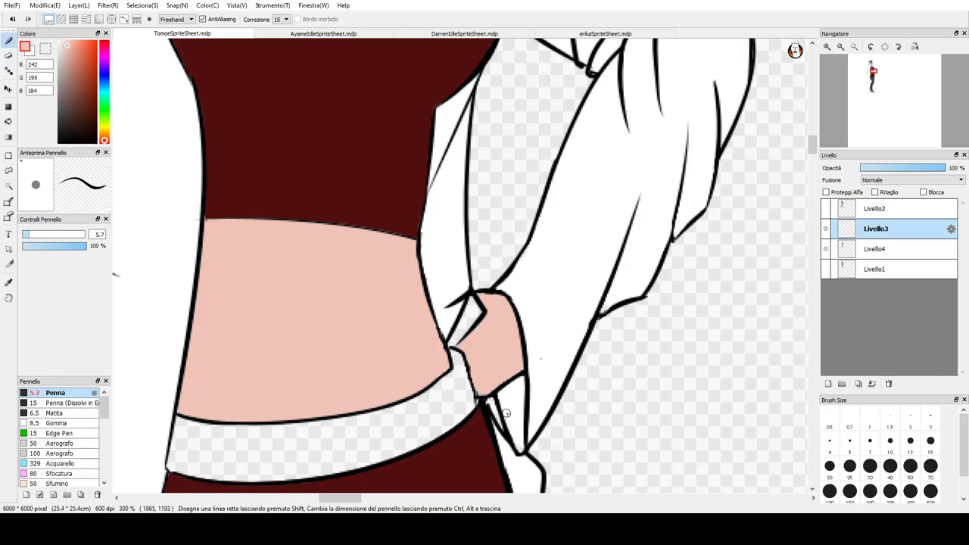
- Sample the top's dark red, RGB 81, 16, 16, and erase the overshooting line tip at the neckline's corner on Livello3
scroll(385, 180, "down", 4)
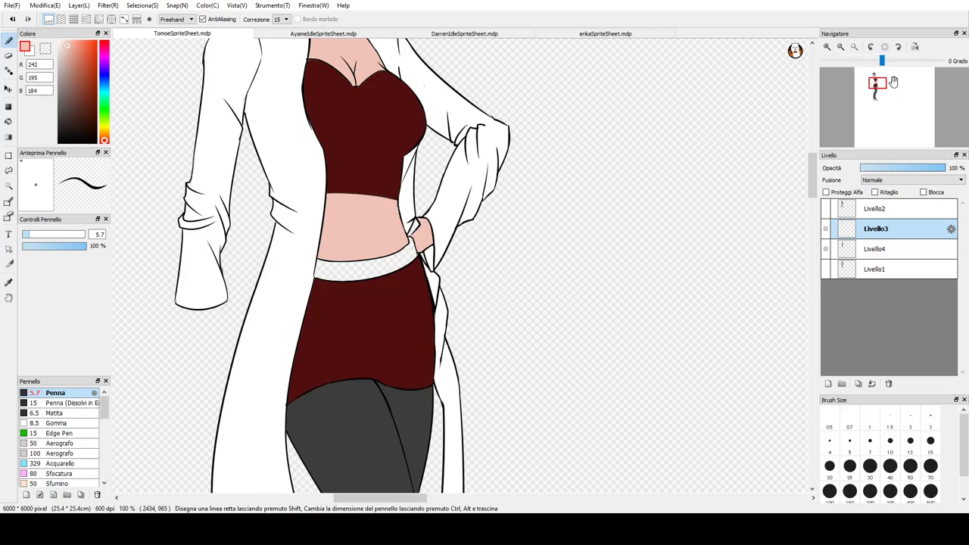
left_click_drag(877, 83, 874, 78)
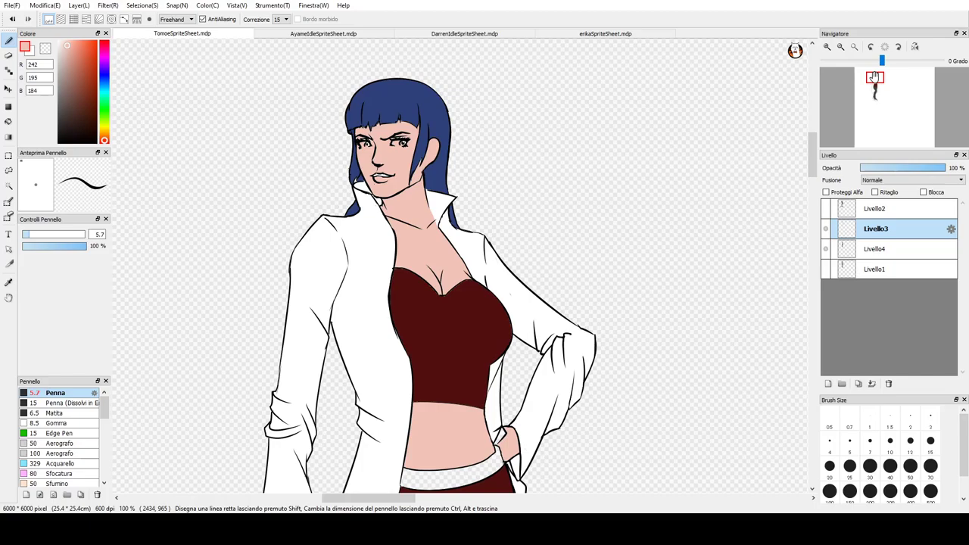
left_click(874, 244)
scroll(466, 196, "up", 4)
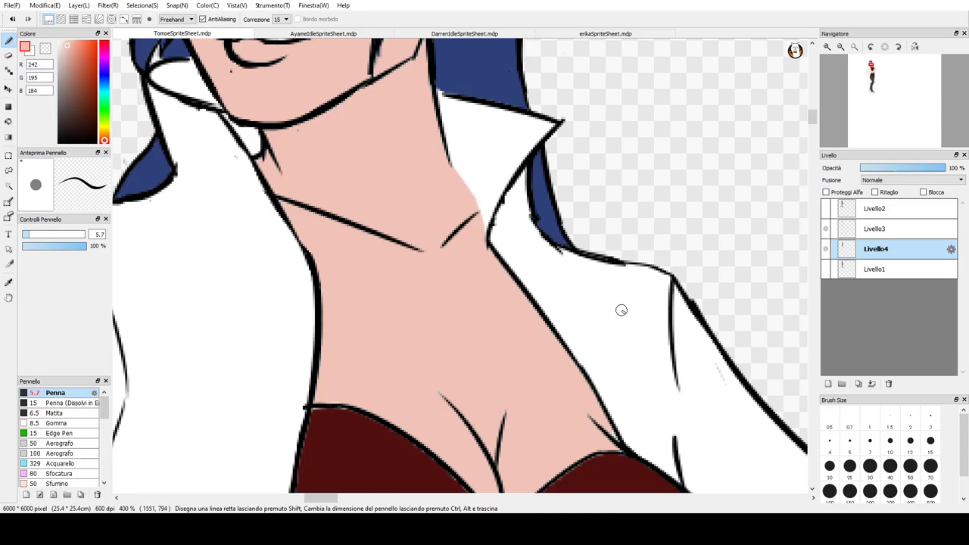
scroll(698, 285, "down", 1)
scroll(478, 467, "up", 1)
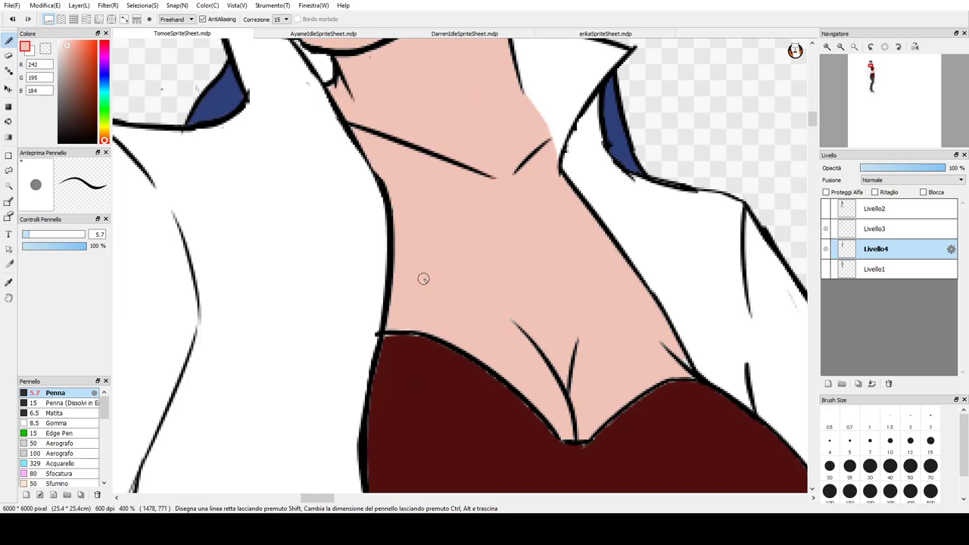
left_click(437, 357, "alt")
left_click(878, 229)
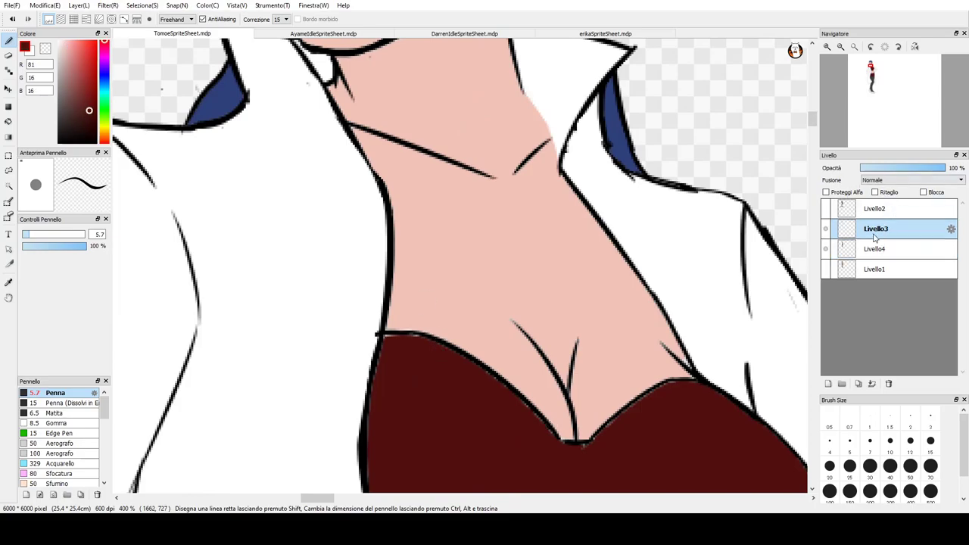
key("e")
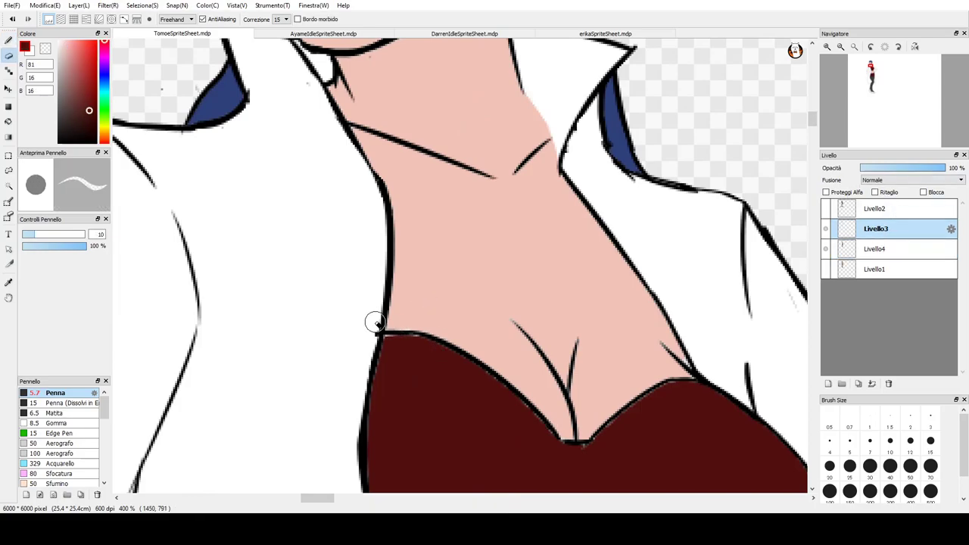
key("p")
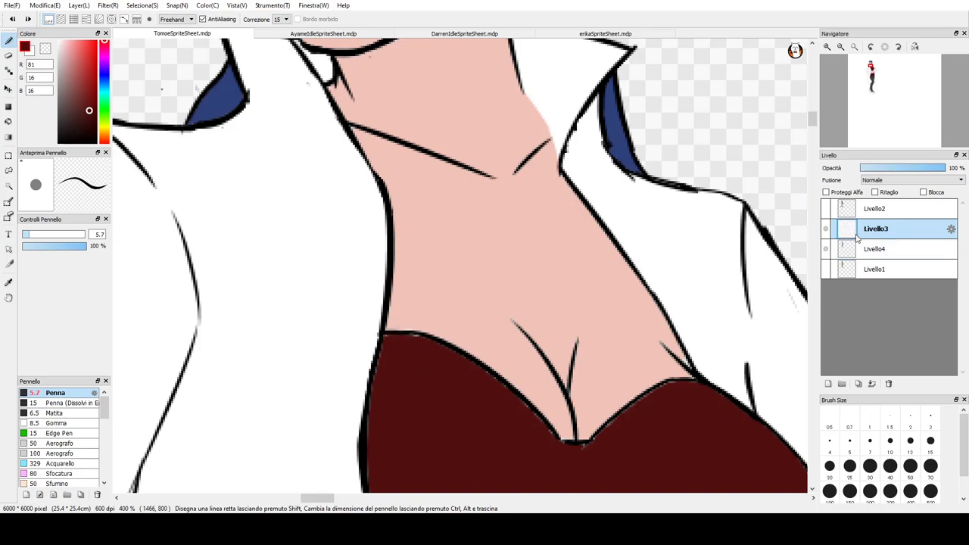
- Fill the pale gaps under the top's neckline and along its side edge with dark red on Livello4, redoing misplaced strokes
left_click(898, 250)
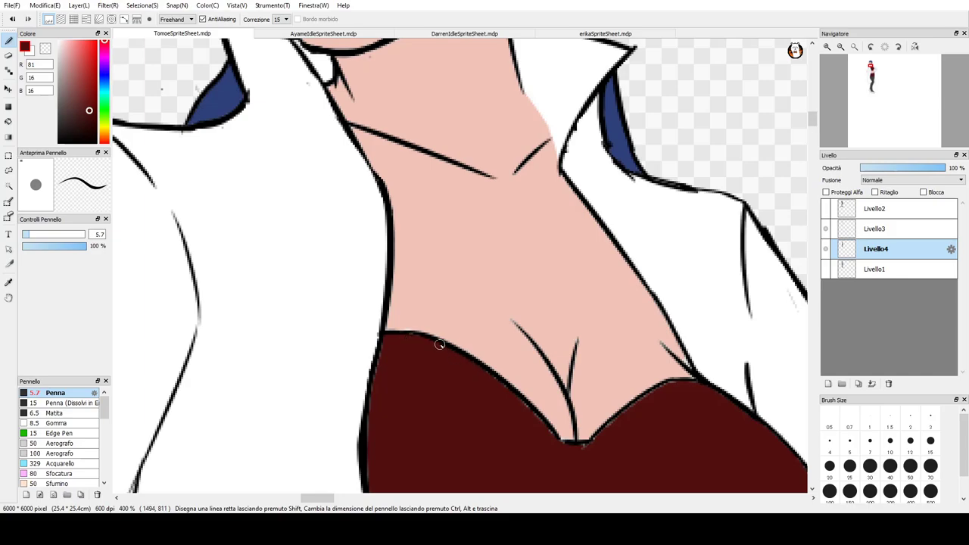
left_click_drag(485, 377, 561, 442)
left_click_drag(607, 419, 662, 382)
key("ctrl+z")
left_click_drag(596, 439, 657, 393)
key("ctrl+z")
left_click_drag(593, 439, 663, 392)
left_click_drag(621, 419, 668, 391)
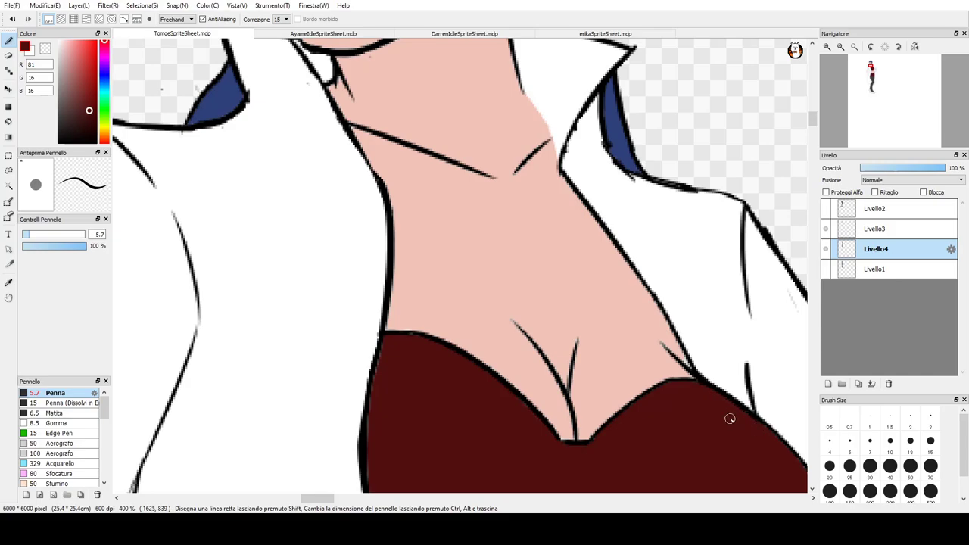
mouse_move(382, 343)
left_mouse_down()
mouse_move(370, 406)
mouse_move(377, 450)
left_mouse_up()
- Erase the doubled outline strokes along the top's side, below the bust next to the coat, on Livello3
mouse_move(873, 77)
left_click_drag(873, 77, 873, 80)
left_click(883, 229)
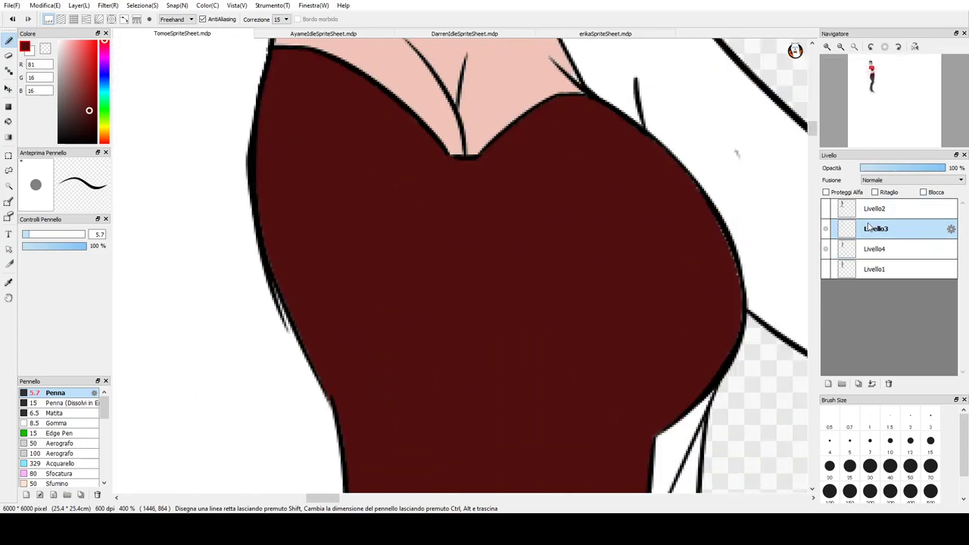
key("e")
left_click_drag(257, 272, 279, 324)
left_click_drag(262, 244, 274, 290)
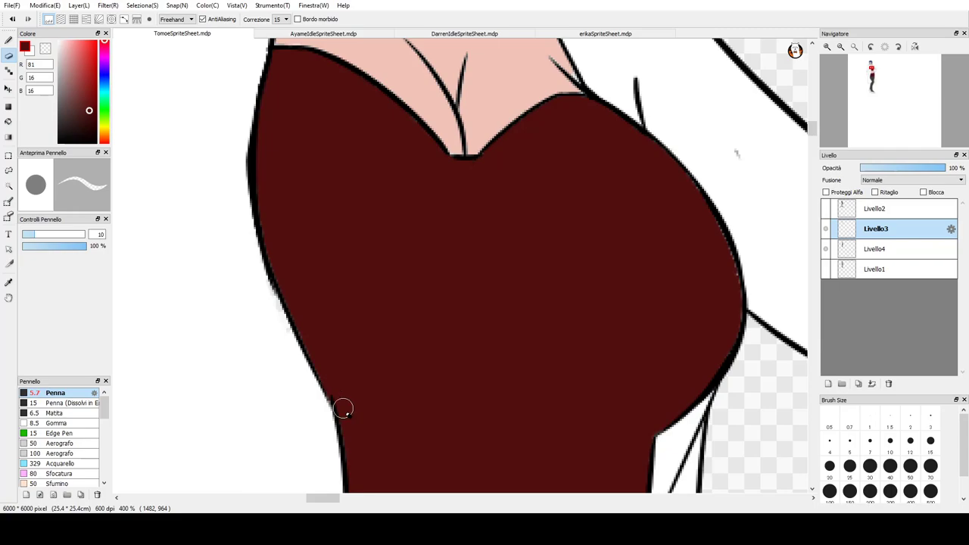
key("b")
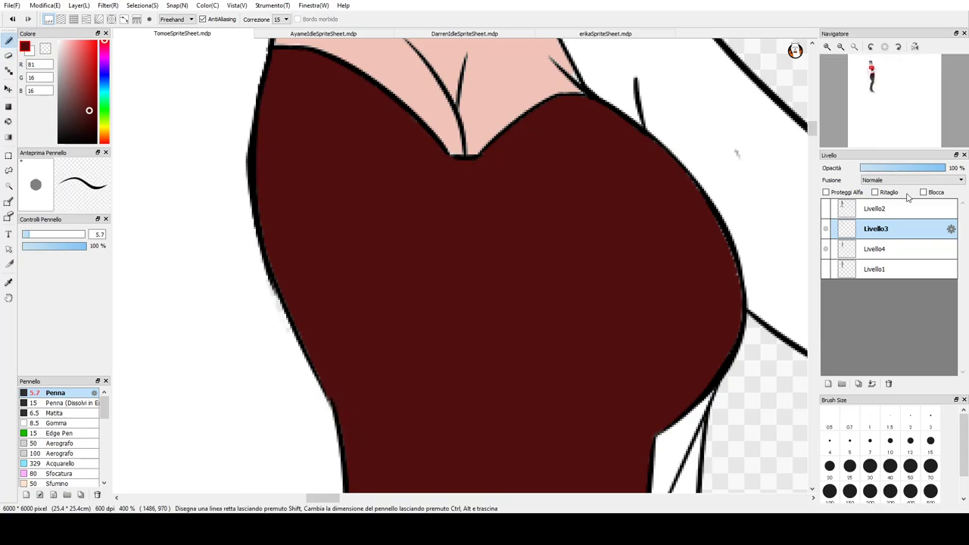
- Cover the pale specks along the bust's outer edge on Livello4 and touch up the cleavage with the sampled skin tone
left_click(906, 256)
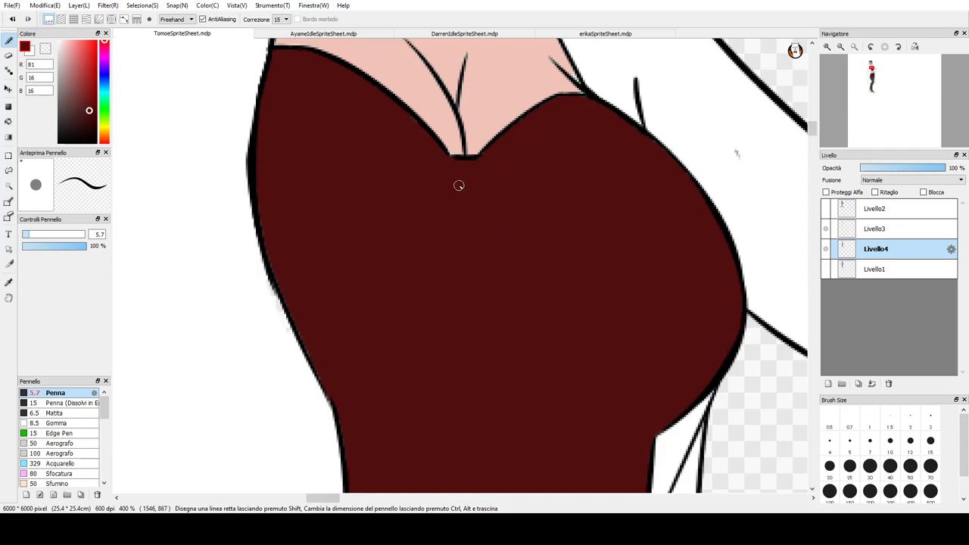
left_click(433, 108, "alt")
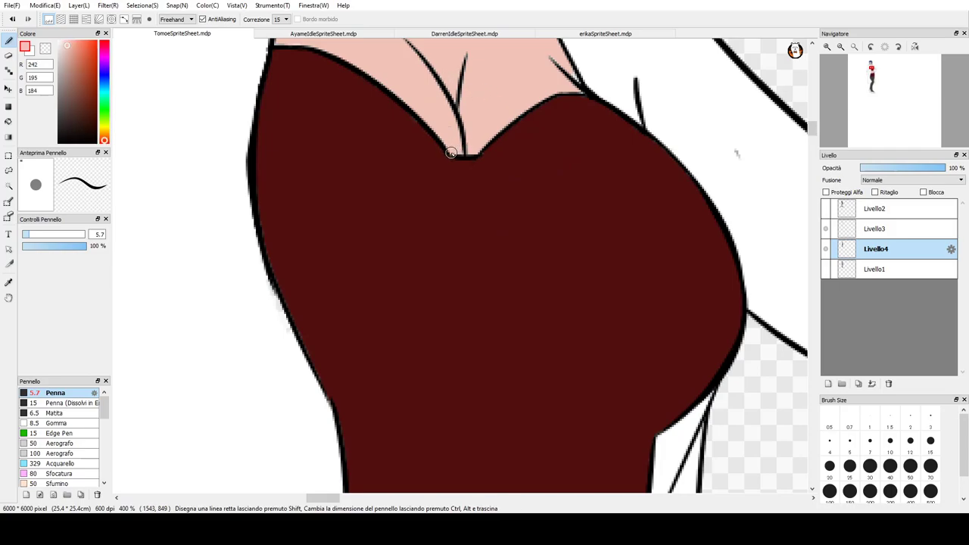
left_click(454, 120)
left_click_drag(548, 63, 554, 63)
- Fill the white gap in the upper lip with the skin tone on Livello4
scroll(475, 91, "down", 4)
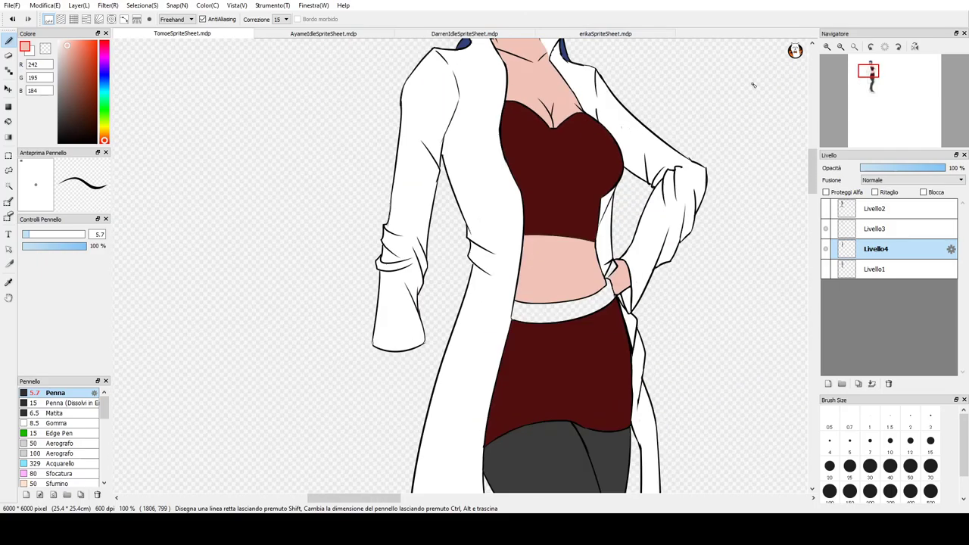
left_click_drag(872, 69, 873, 80)
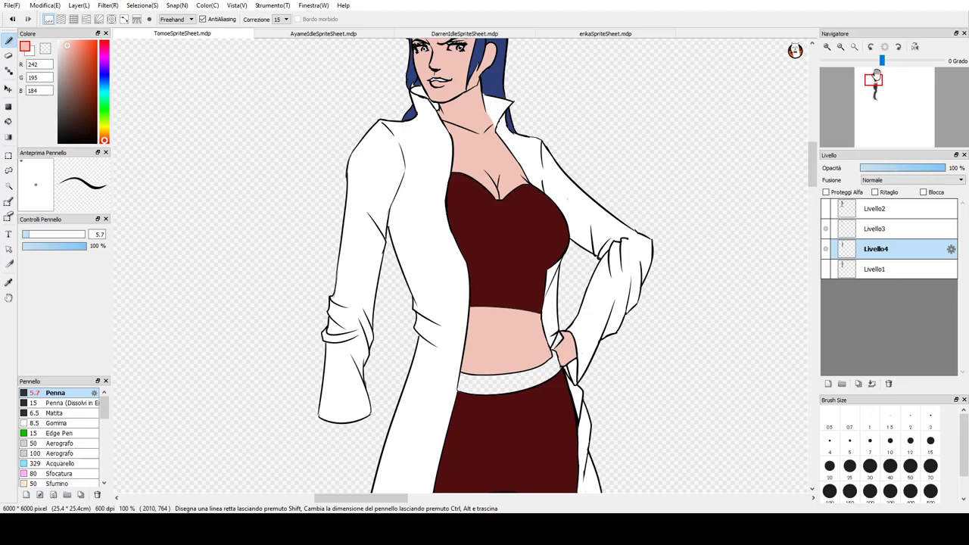
scroll(474, 91, "up", 2)
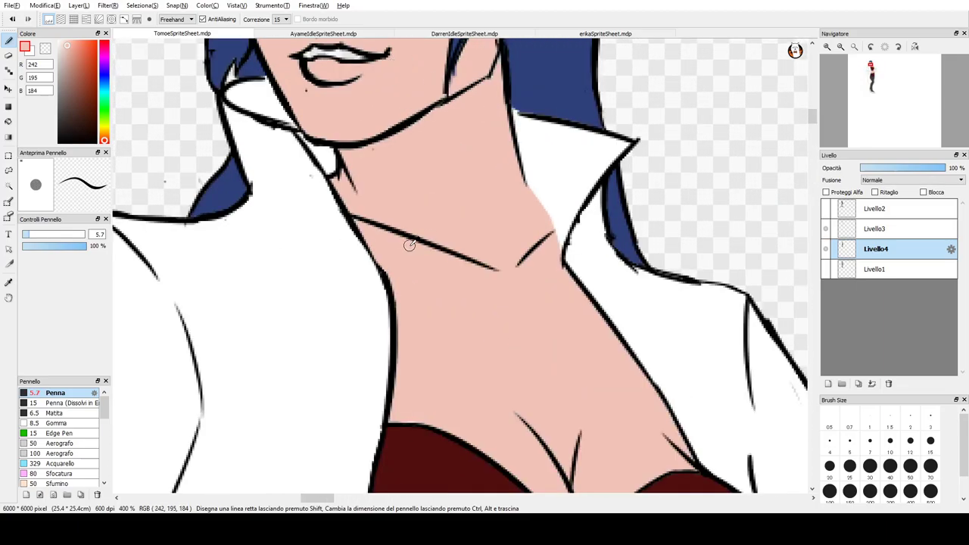
left_click_drag(300, 56, 302, 53)
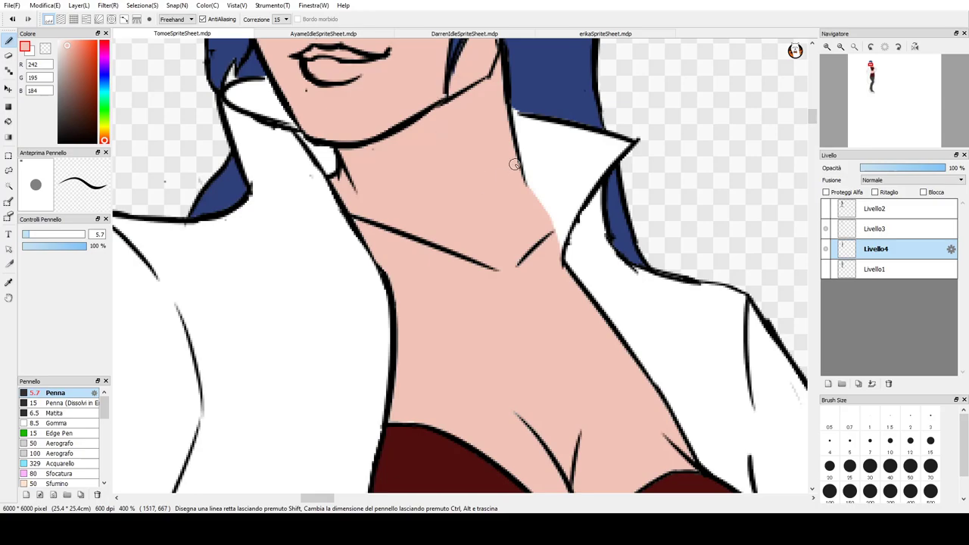
- Paint the remaining white gaps around the eyes, brows, fringe and the strand by the ear with the skin tone on Livello4
scroll(515, 165, "down", 5)
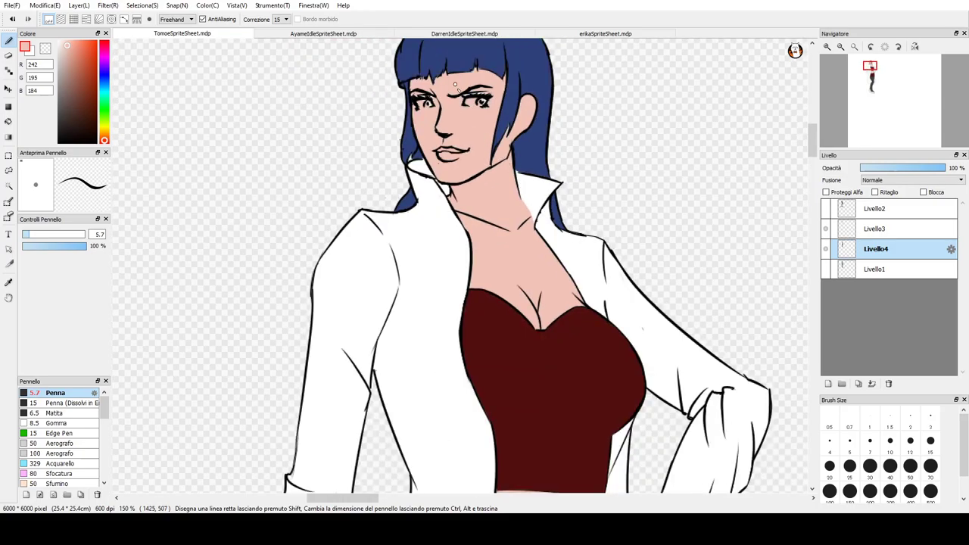
scroll(454, 81, "up", 4)
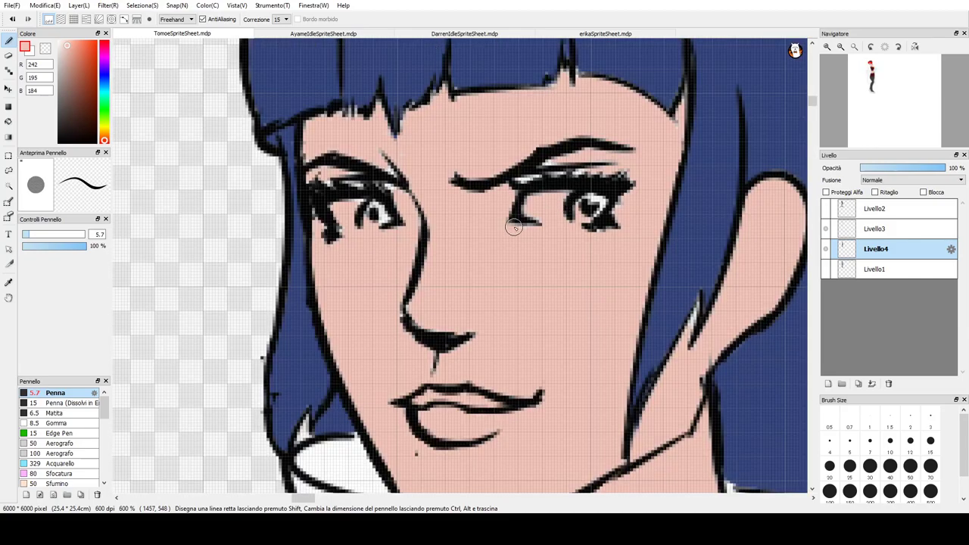
mouse_move(473, 192)
left_mouse_down()
mouse_move(542, 154)
mouse_move(556, 156)
mouse_move(487, 195)
mouse_move(589, 154)
mouse_move(492, 182)
mouse_move(621, 163)
left_mouse_up()
mouse_move(506, 182)
left_mouse_down()
mouse_move(611, 172)
mouse_move(514, 184)
mouse_move(562, 169)
left_mouse_up()
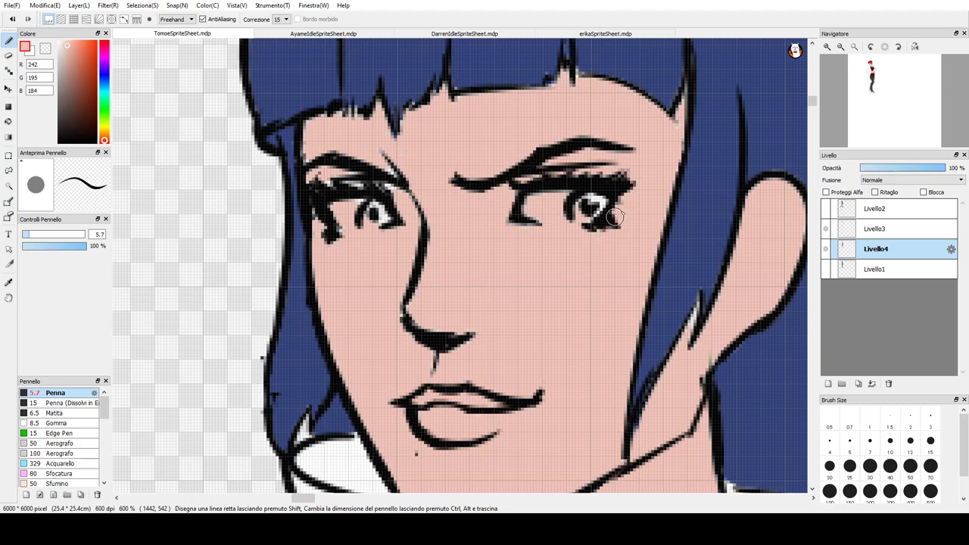
left_click_drag(680, 111, 673, 121)
left_click_drag(700, 302, 694, 315)
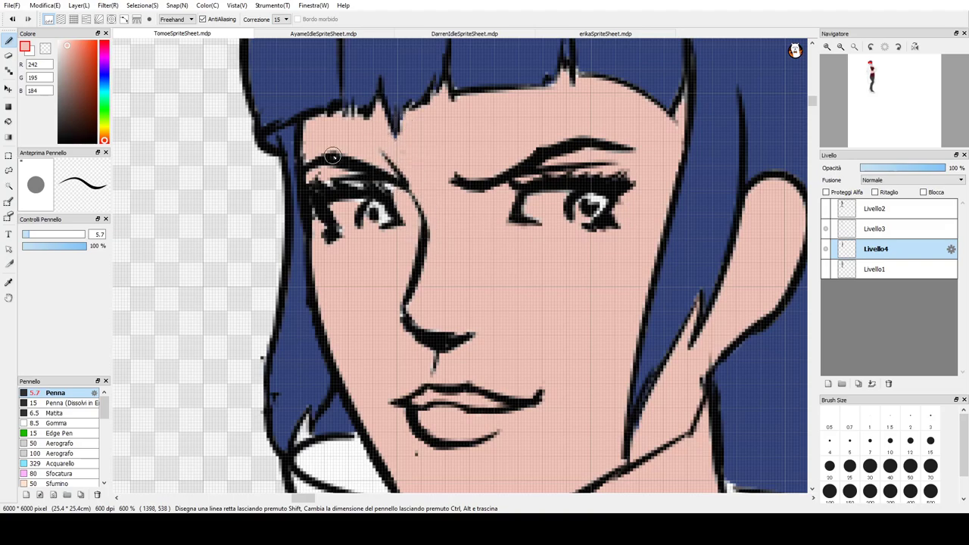
left_click(311, 182)
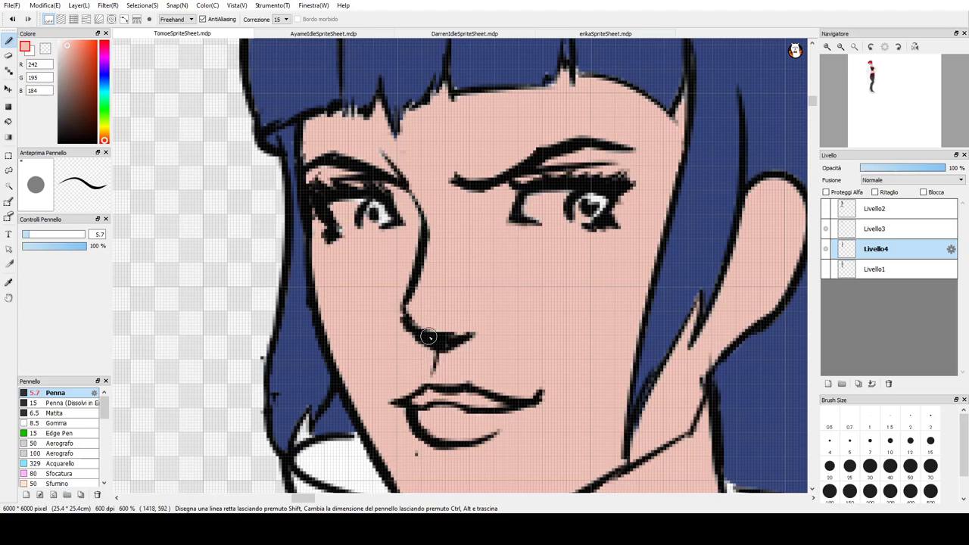
- Sample the hair's blue, RGB 47, 64, 121, and erase stray marks along the hair's outer edge and ear-side strand on Livello3
scroll(729, 456, "down", 2)
scroll(747, 458, "down", 4)
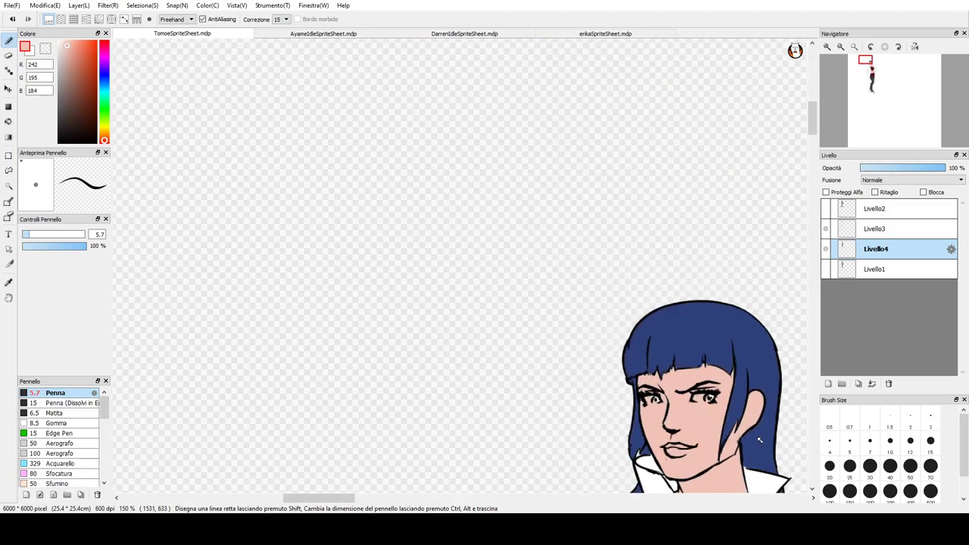
scroll(777, 481, "up", 6)
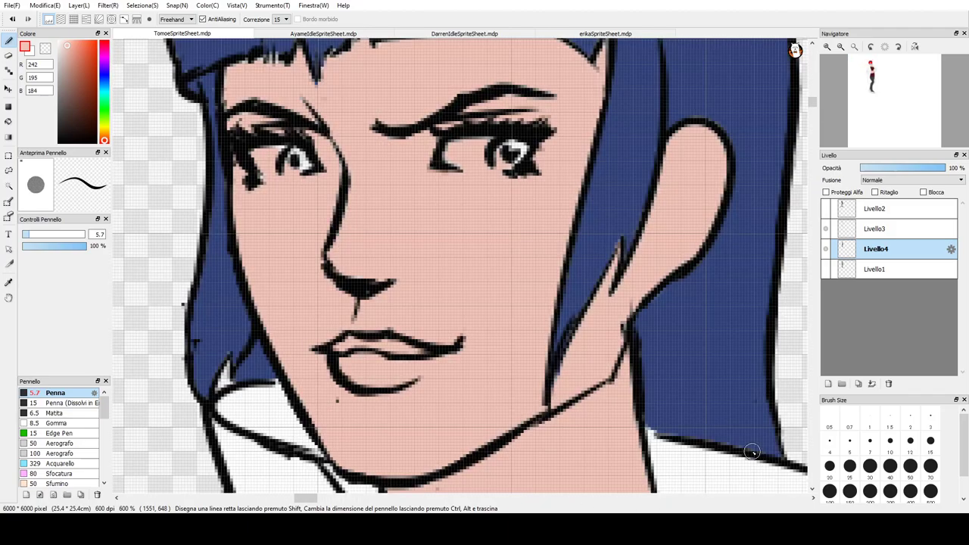
left_click(670, 374, "alt")
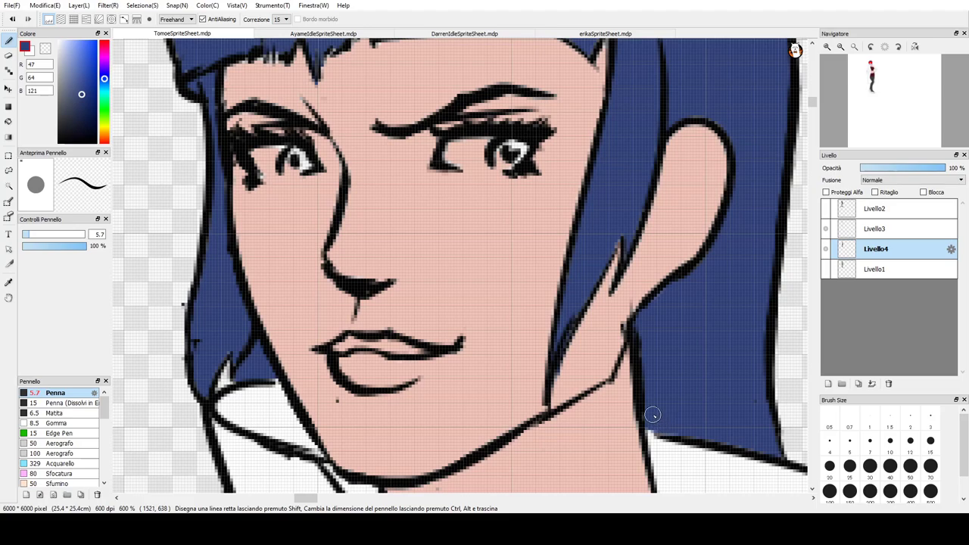
key("e")
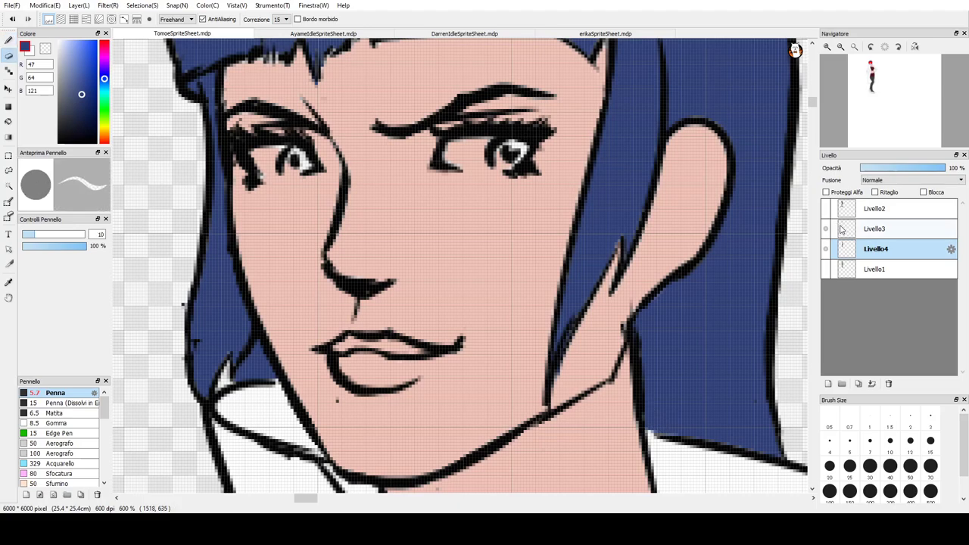
left_click(870, 228)
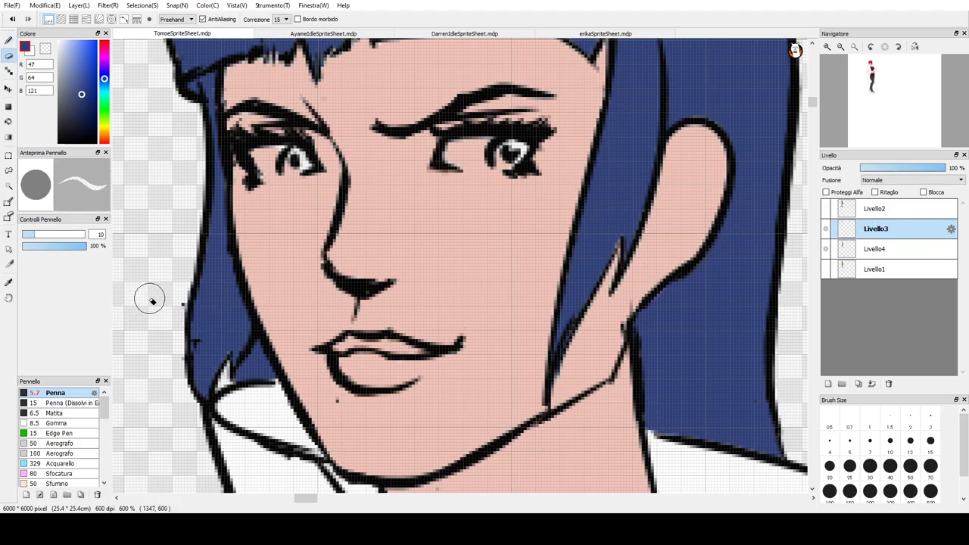
mouse_move(190, 337)
left_mouse_down()
mouse_move(196, 328)
mouse_move(198, 343)
mouse_move(183, 345)
left_mouse_up()
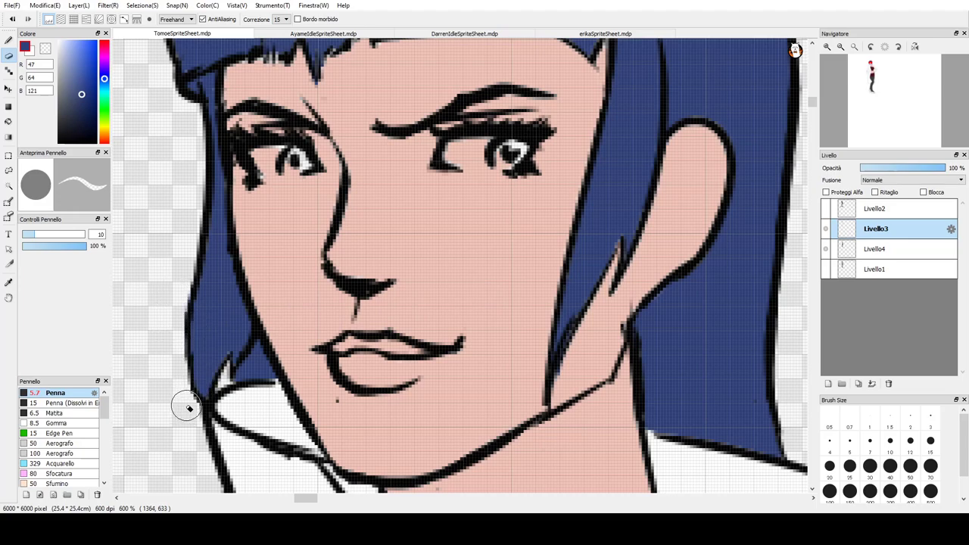
key("b")
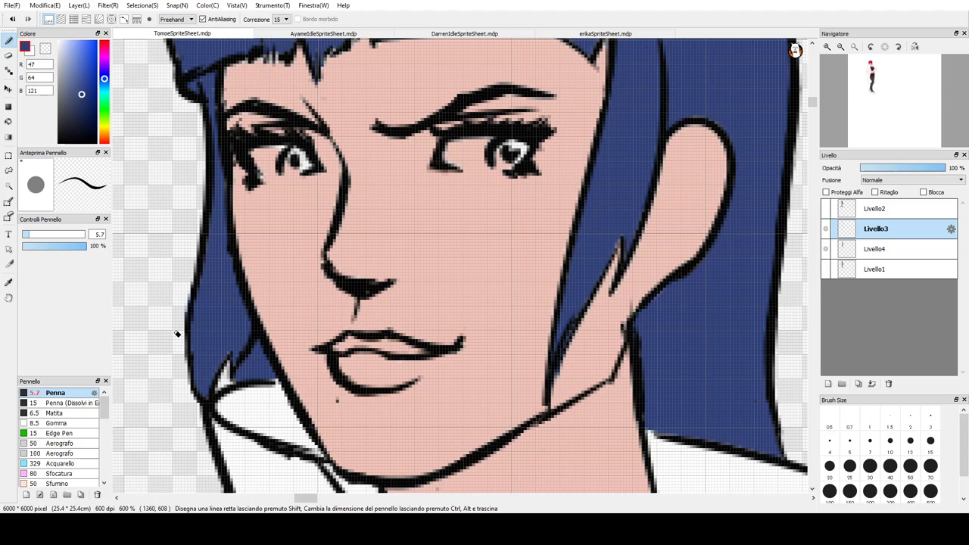
key("e")
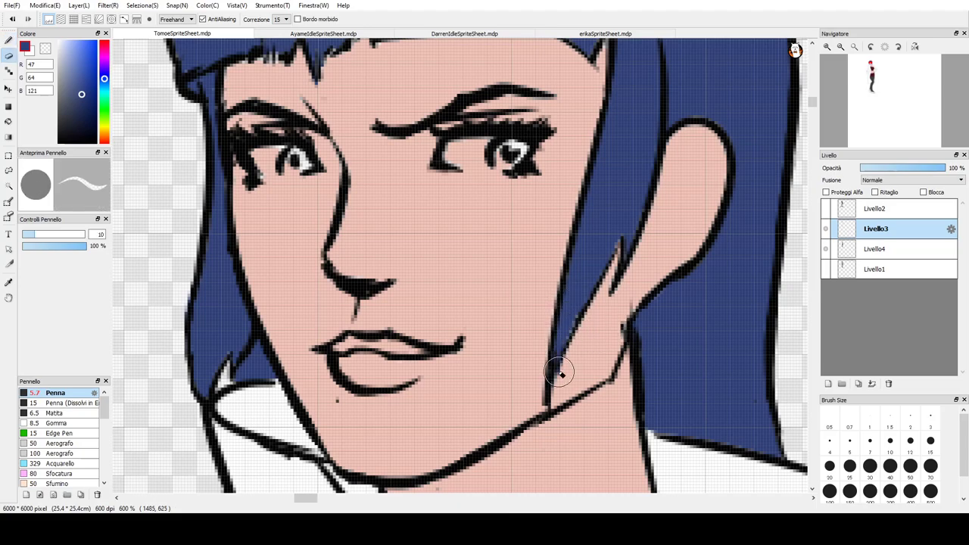
key("b")
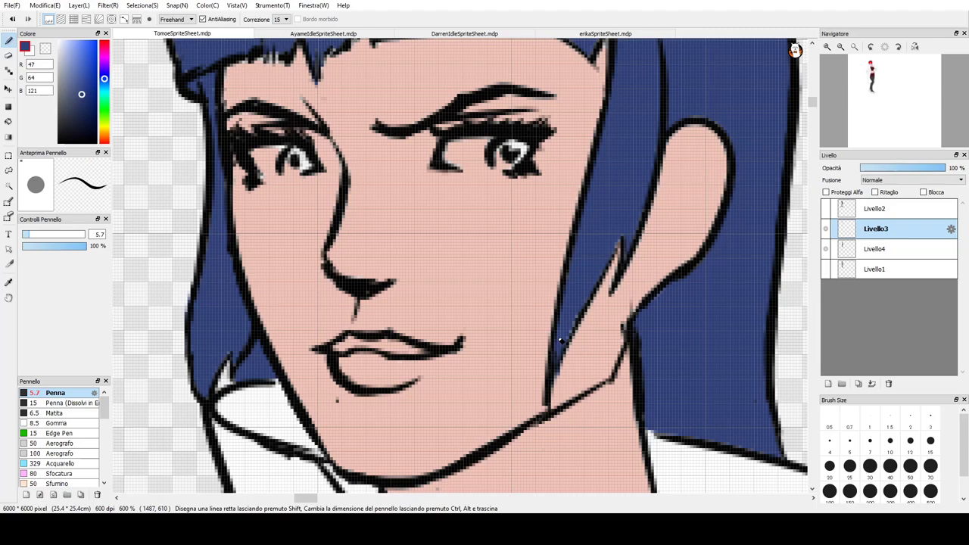
- Erase the skin tone from the whites of both eyes on Livello4
left_click(881, 243)
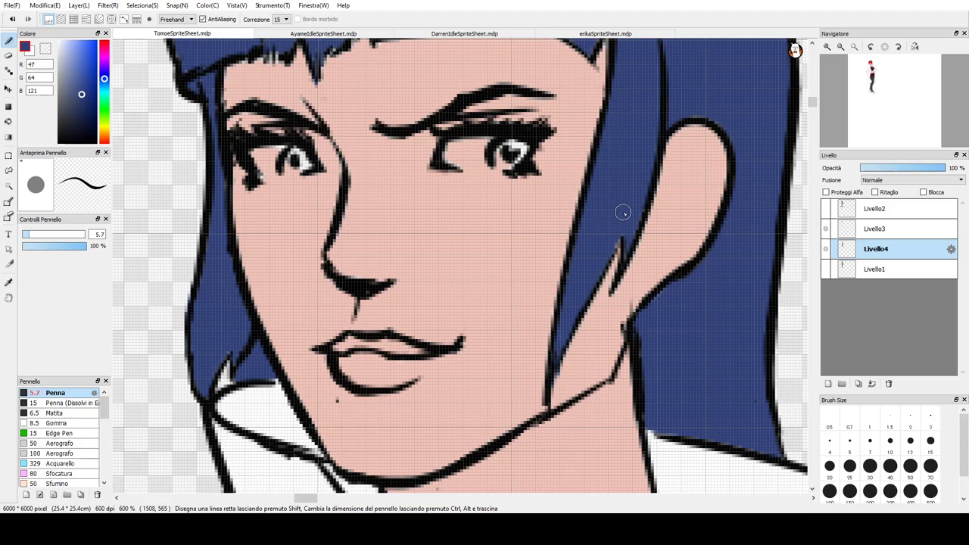
mouse_move(881, 83)
key("e")
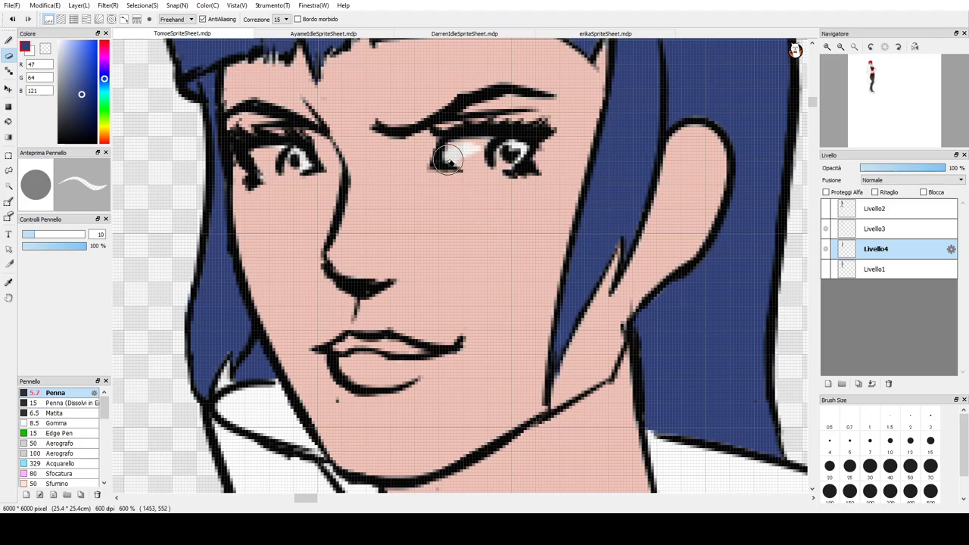
mouse_move(471, 140)
left_mouse_down()
mouse_move(456, 149)
mouse_move(487, 153)
mouse_move(481, 137)
mouse_move(460, 156)
mouse_move(506, 152)
mouse_move(460, 156)
mouse_move(502, 151)
mouse_move(503, 164)
mouse_move(501, 149)
left_mouse_up()
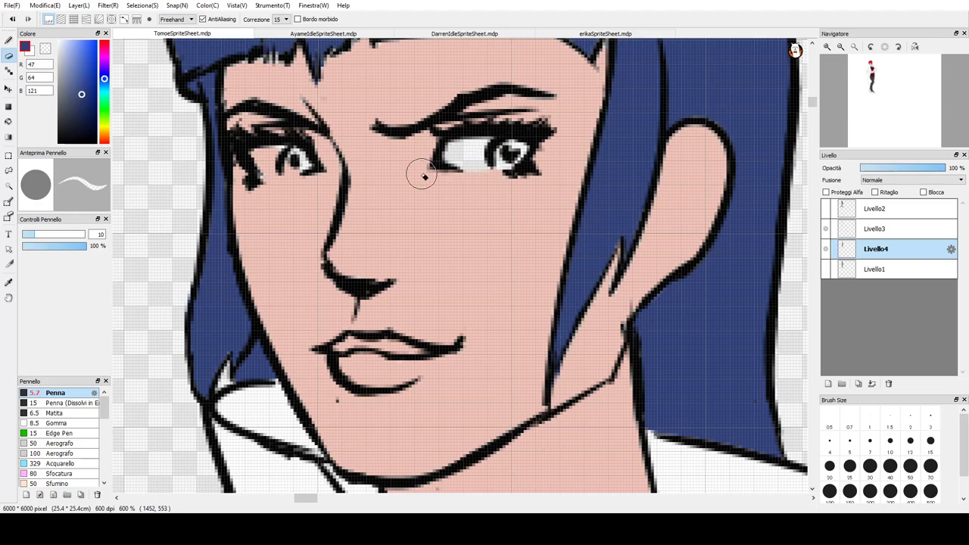
mouse_move(266, 165)
left_mouse_down()
mouse_move(291, 165)
mouse_move(254, 156)
mouse_move(295, 163)
mouse_move(254, 159)
mouse_move(294, 153)
mouse_move(274, 171)
left_mouse_up()
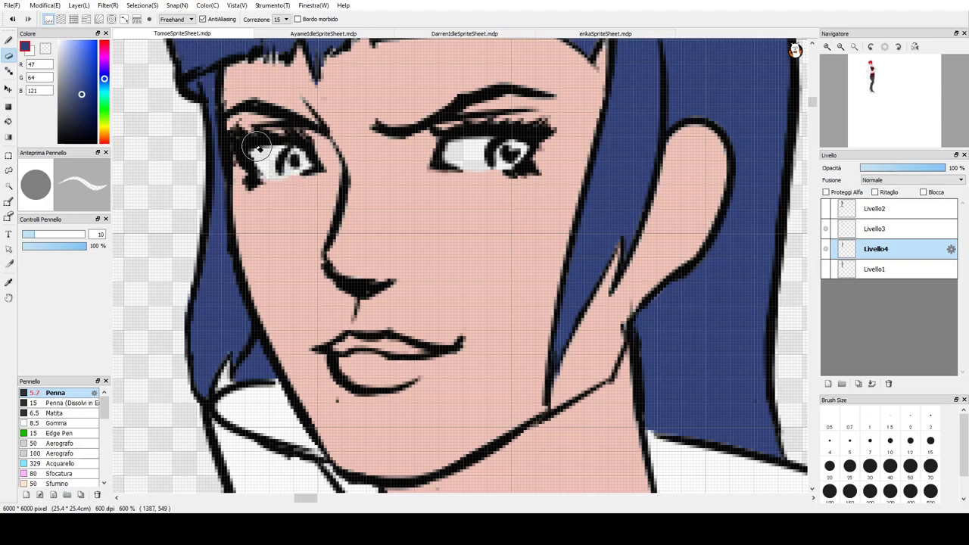
key("b")
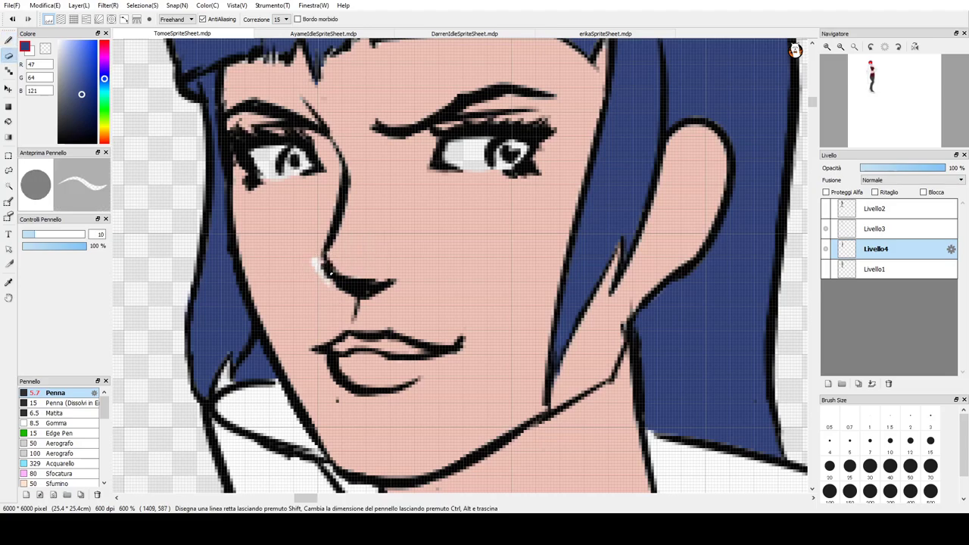
- Thin the outline along the bridge of the nose by erasing its edge on Livello3
key("e")
left_click(871, 236)
left_click_drag(315, 256, 348, 302)
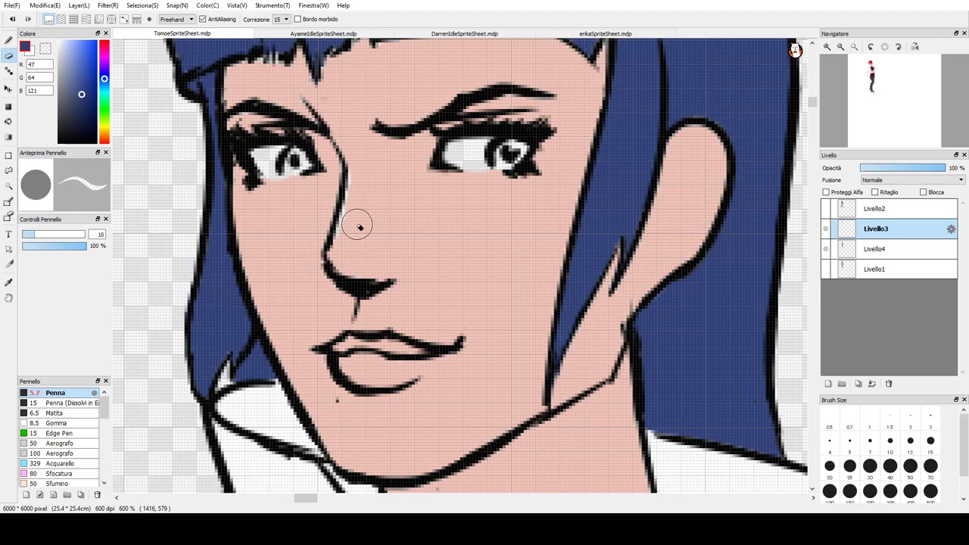
key("b")
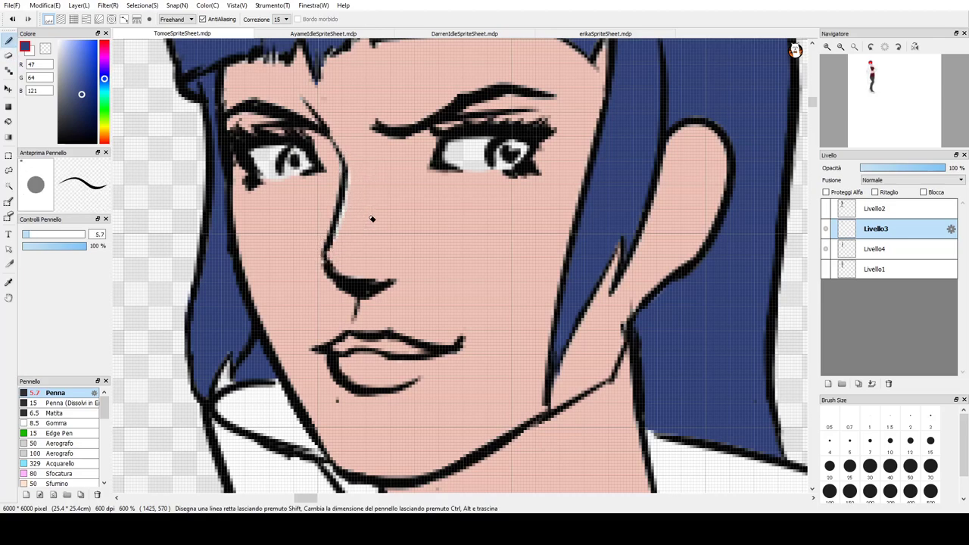
- Sample the skin tone, RGB 242, 195, 184, and paint over the pale gaps along the nose line on Livello4
left_click(932, 250)
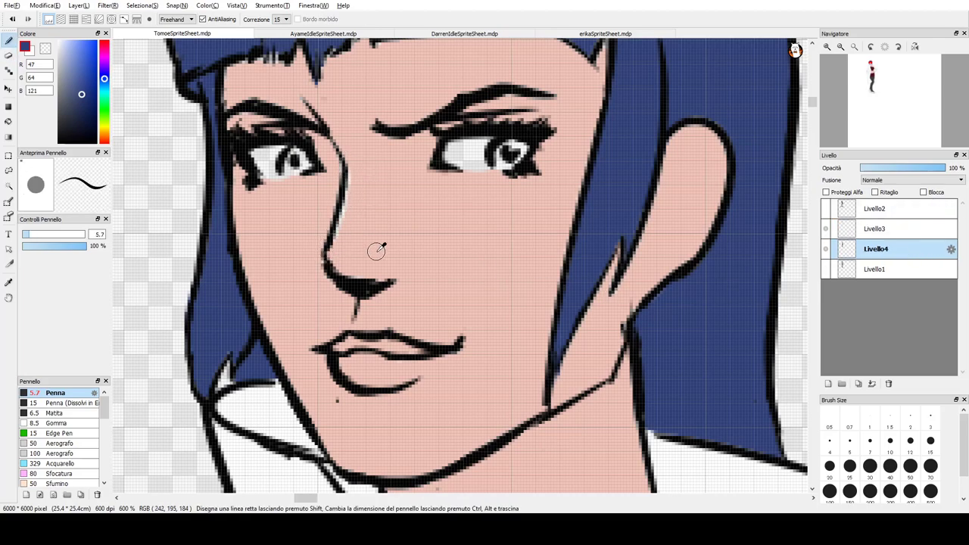
left_click(342, 226, "alt")
mouse_move(338, 242)
left_mouse_down()
mouse_move(348, 143)
mouse_move(346, 200)
mouse_move(339, 155)
mouse_move(349, 180)
left_mouse_up()
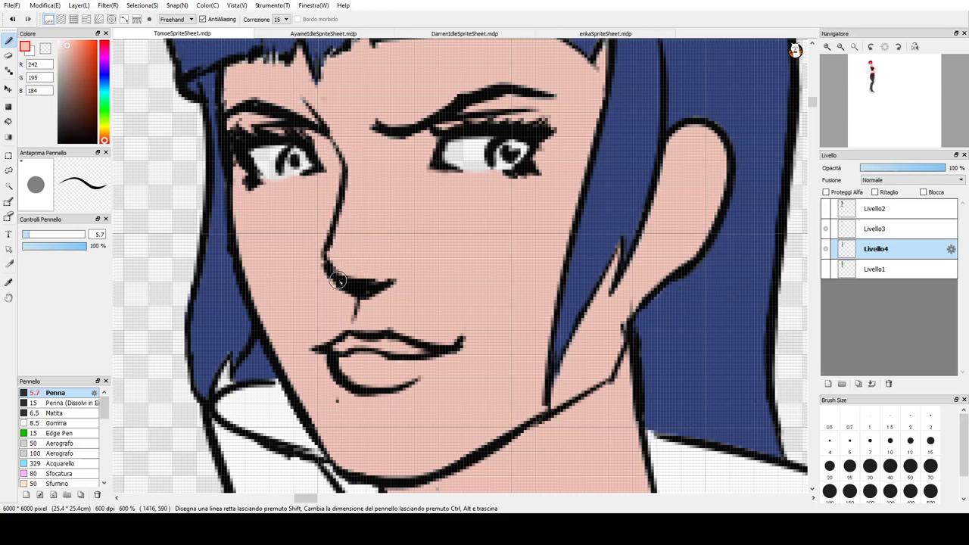
left_click(357, 314)
- Thin the collar's fold line and the jaw line by erasing along them on Livello3, and make Livello4 active again
scroll(501, 309, "down", 2)
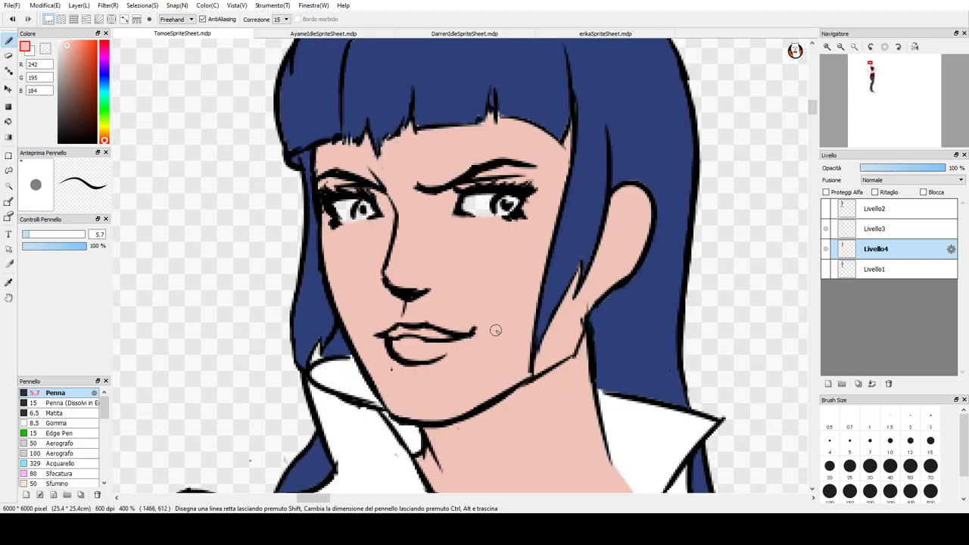
scroll(331, 376, "up", 4)
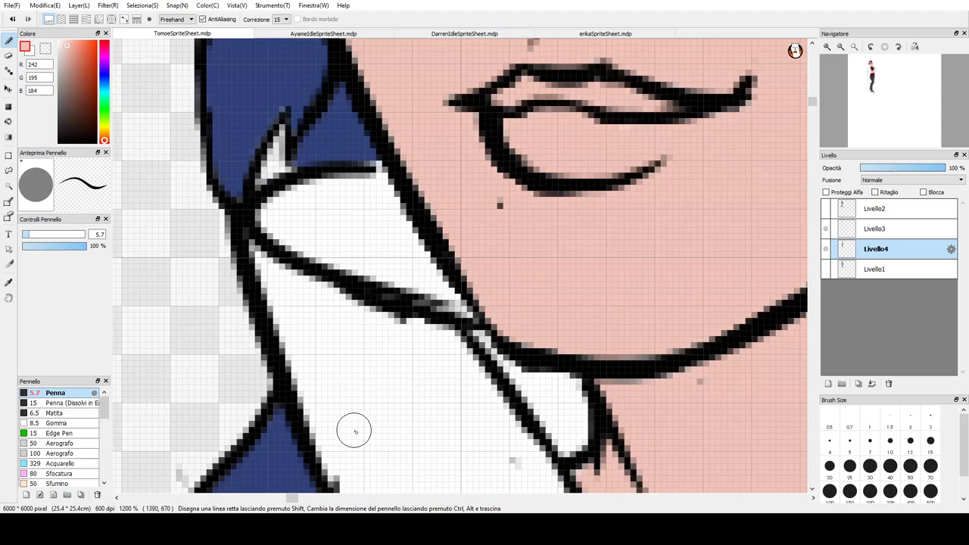
left_click(890, 227)
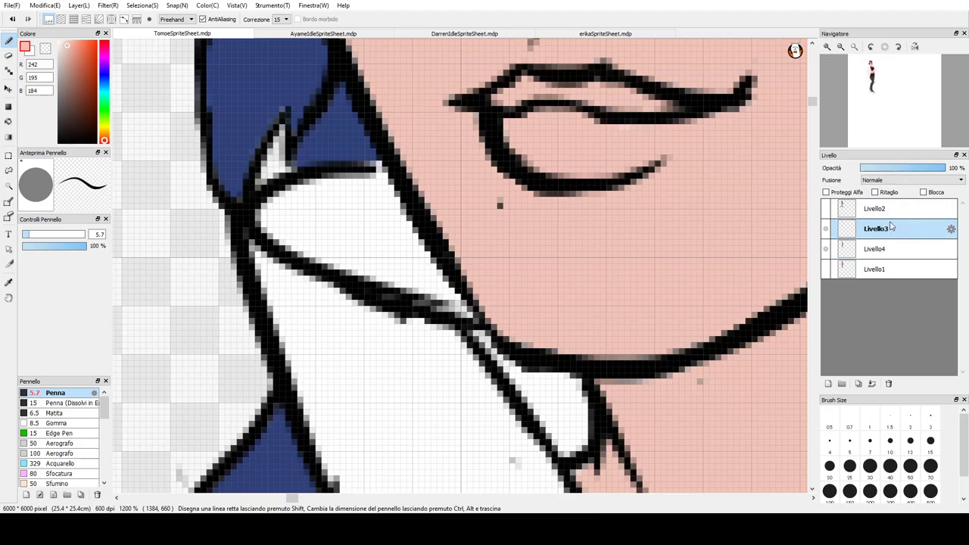
key("e")
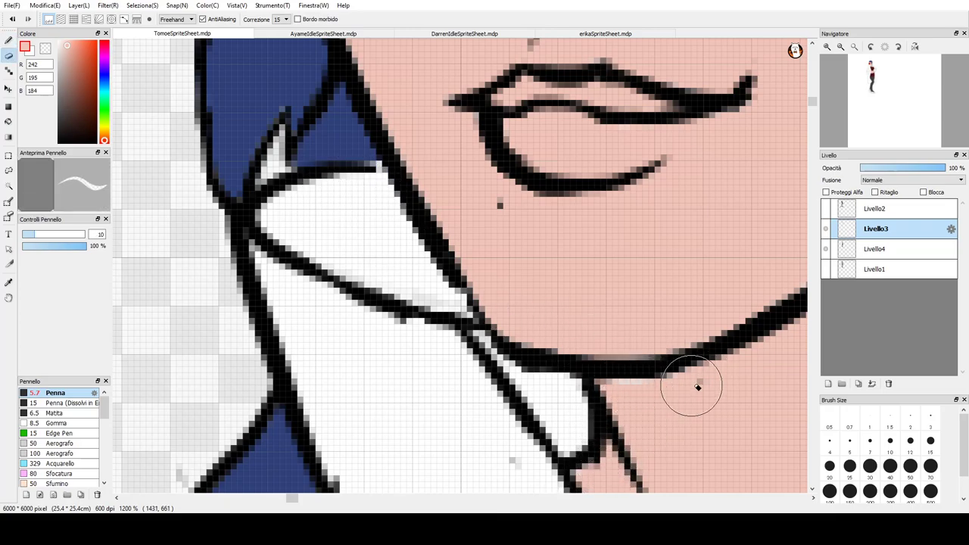
key("b")
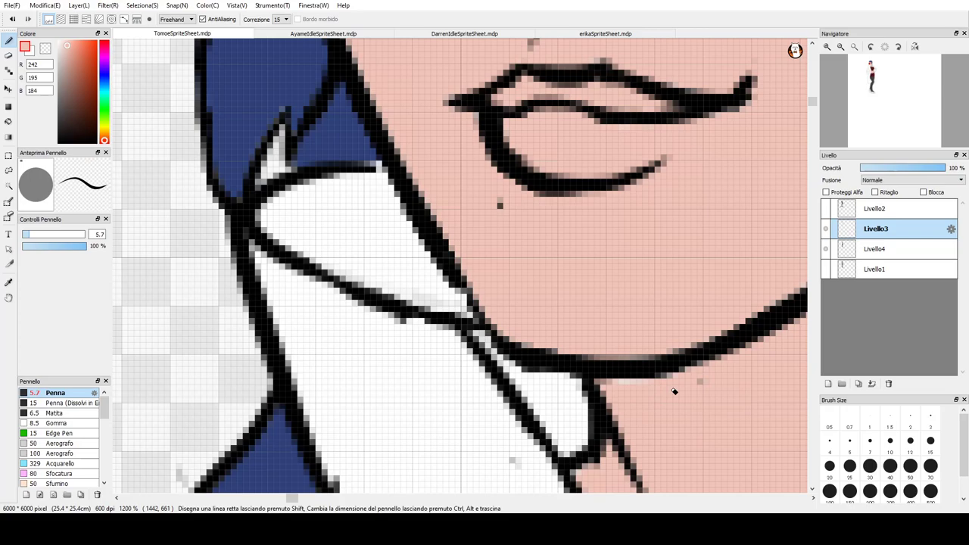
left_click(878, 248)
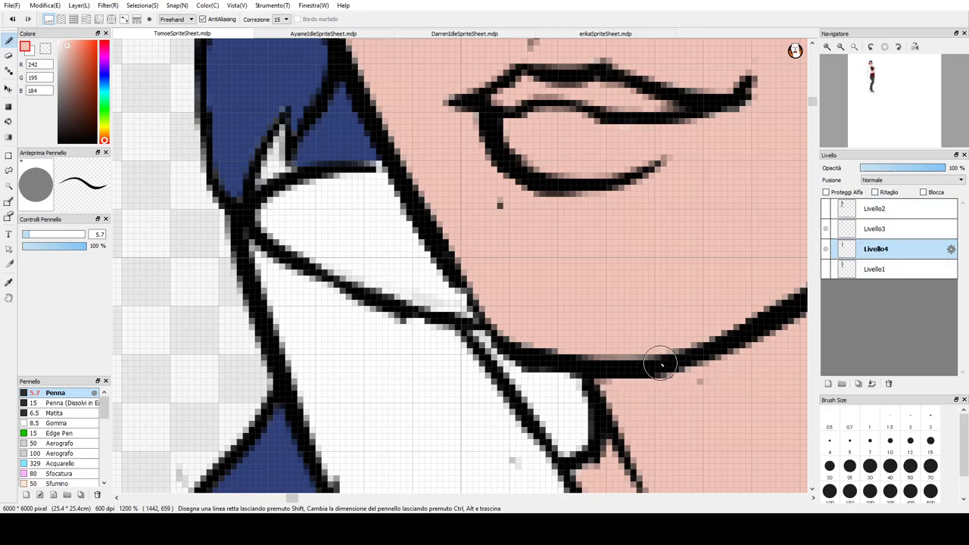
scroll(629, 316, "down", 4)
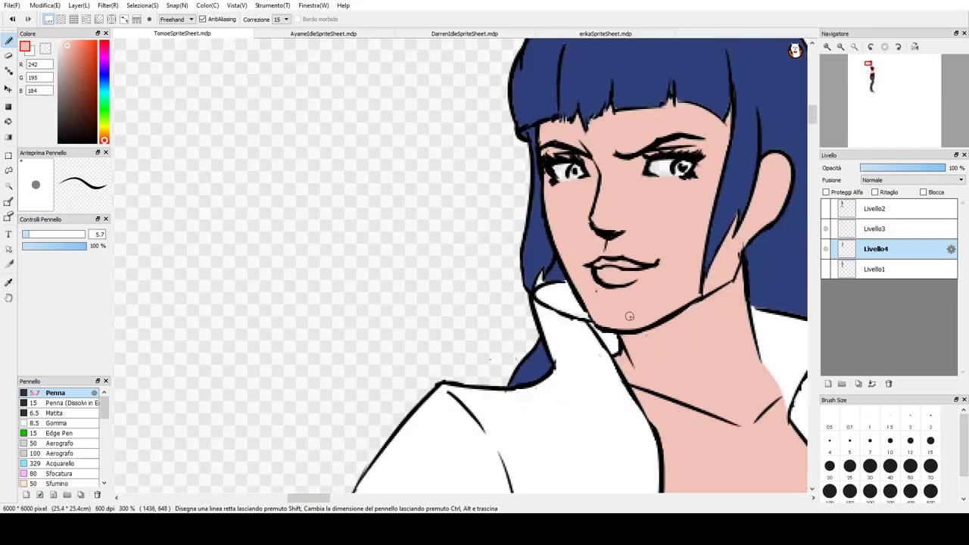
scroll(629, 315, "down", 1)
- Fill the belt above the skirt with dark grey, RGB 33, 33, 33, on Livello4
mouse_move(886, 103)
left_click_drag(872, 75, 875, 84)
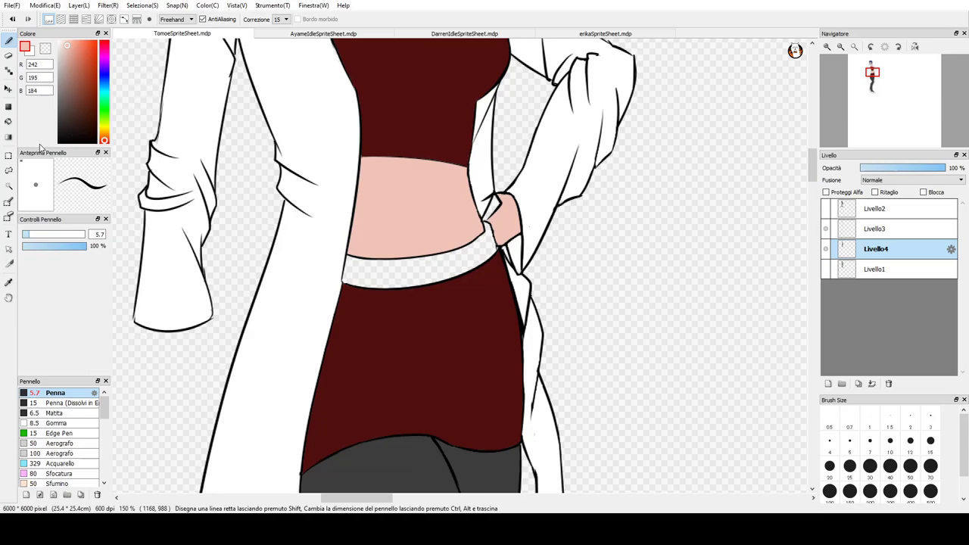
left_click(58, 131)
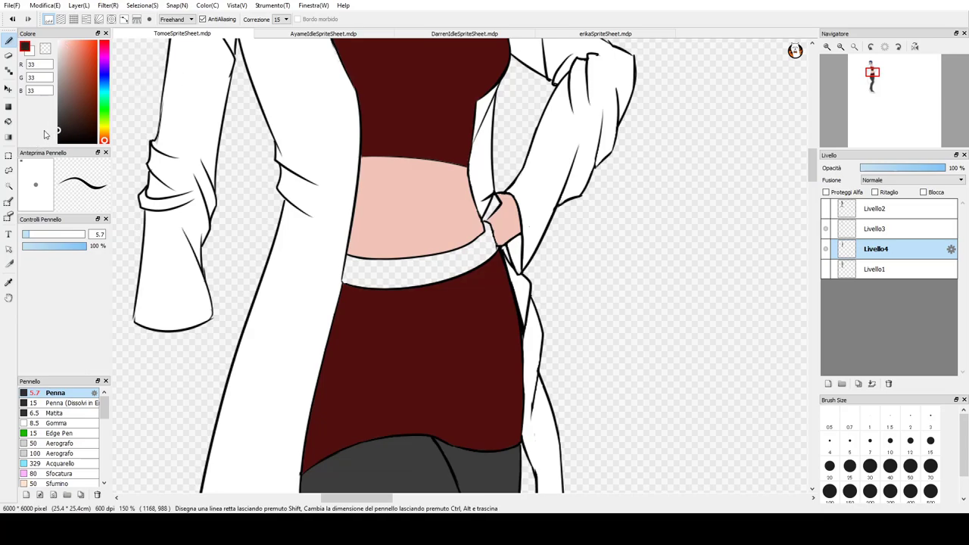
key("g")
left_click(433, 264)
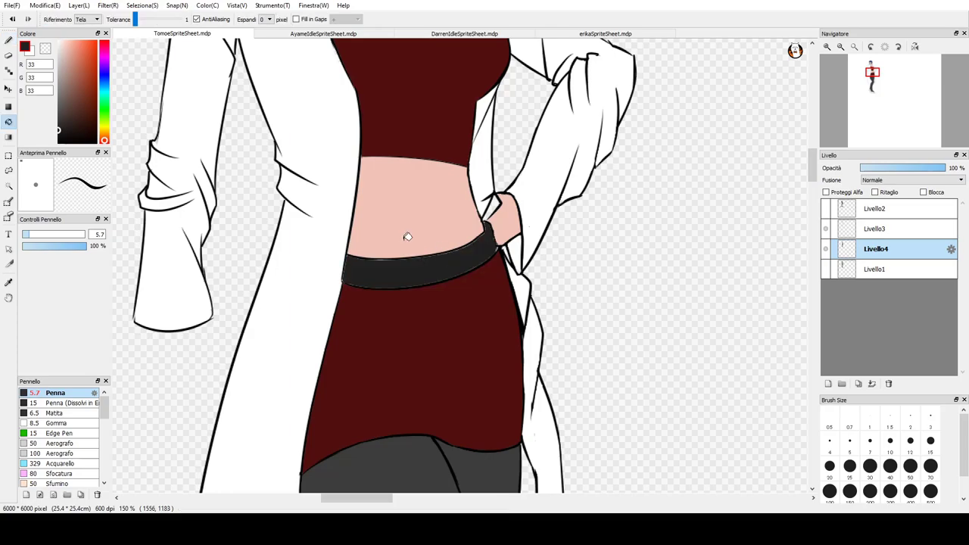
key("b")
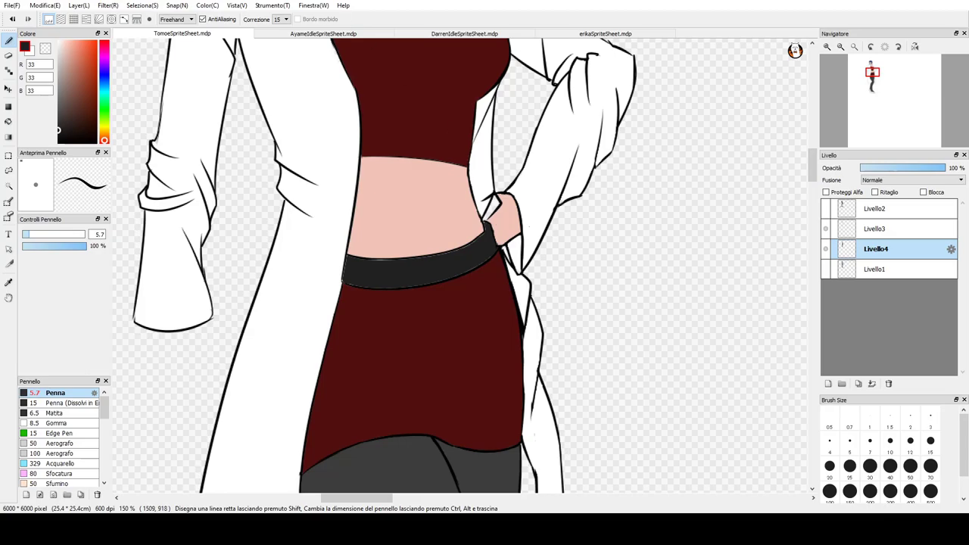
- Look at the finished outfits in the Ayame, Darren and Erika sprite sheets and return to TomoeSpriteSheet.mdp
left_click(303, 33)
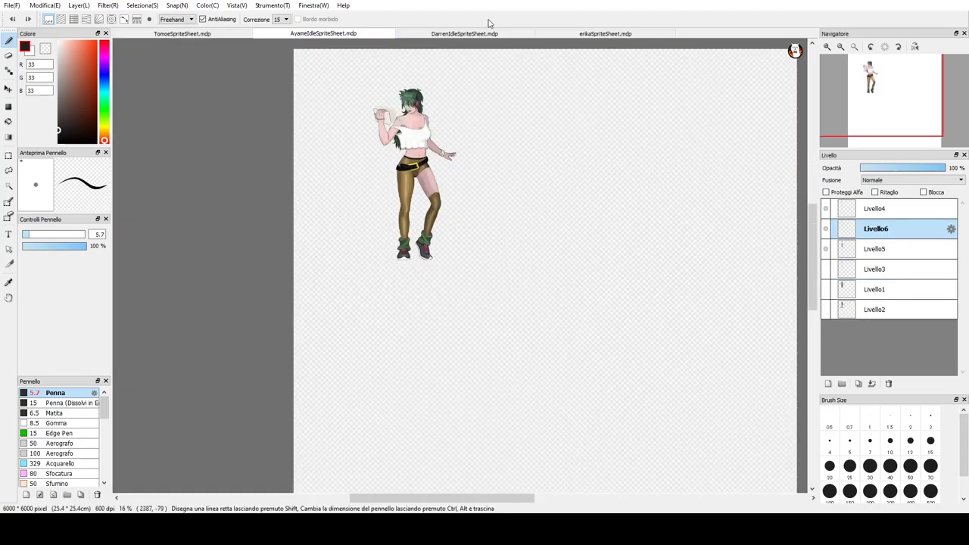
key("ctrl+Tab")
key("ctrl+Tab")
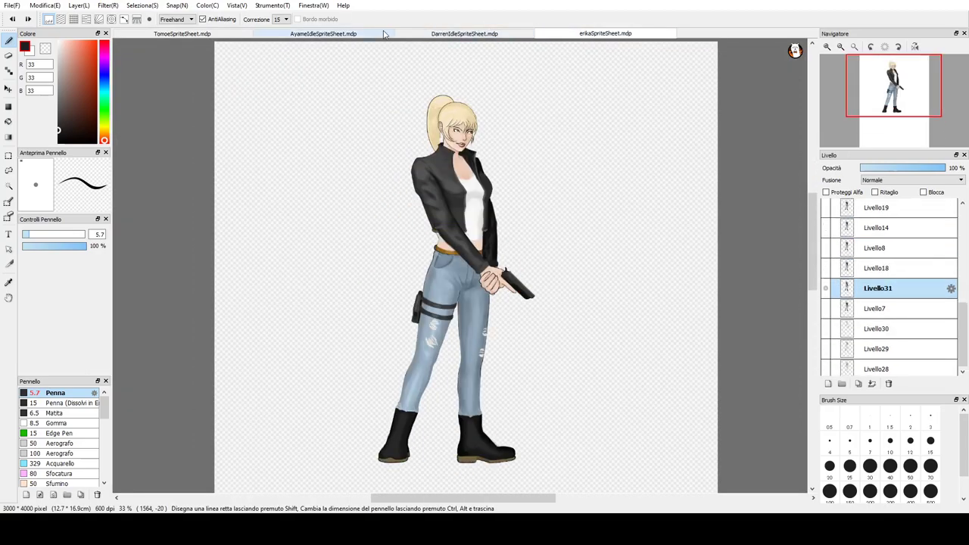
left_click(186, 33)
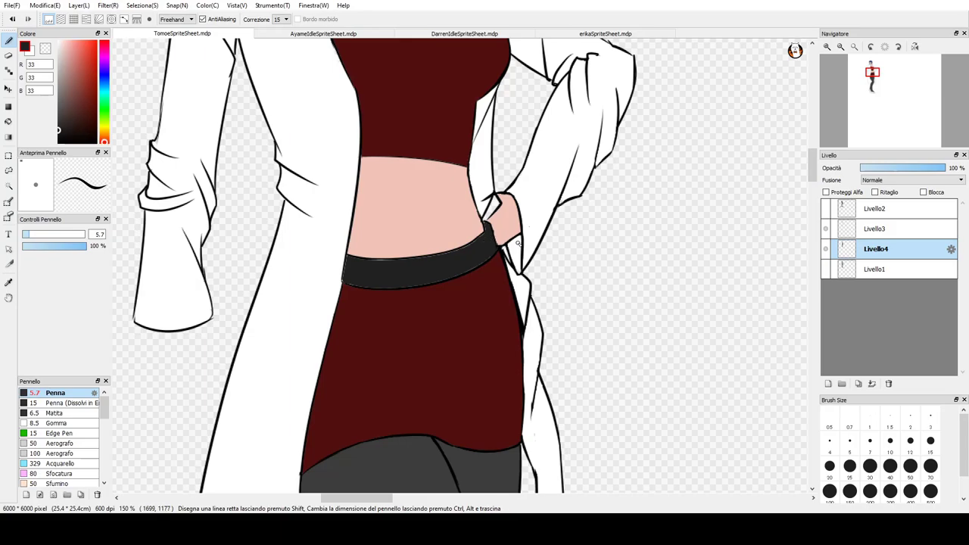
- Paint over the pale specks along the belt's upper and lower edges with the dark grey on Livello4
scroll(517, 242, "up", 3)
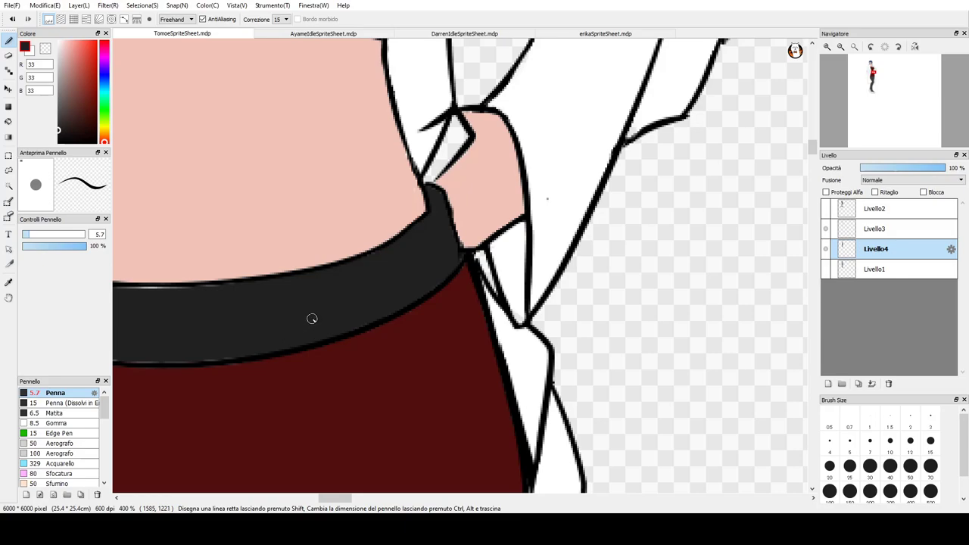
left_click_drag(877, 79, 871, 83)
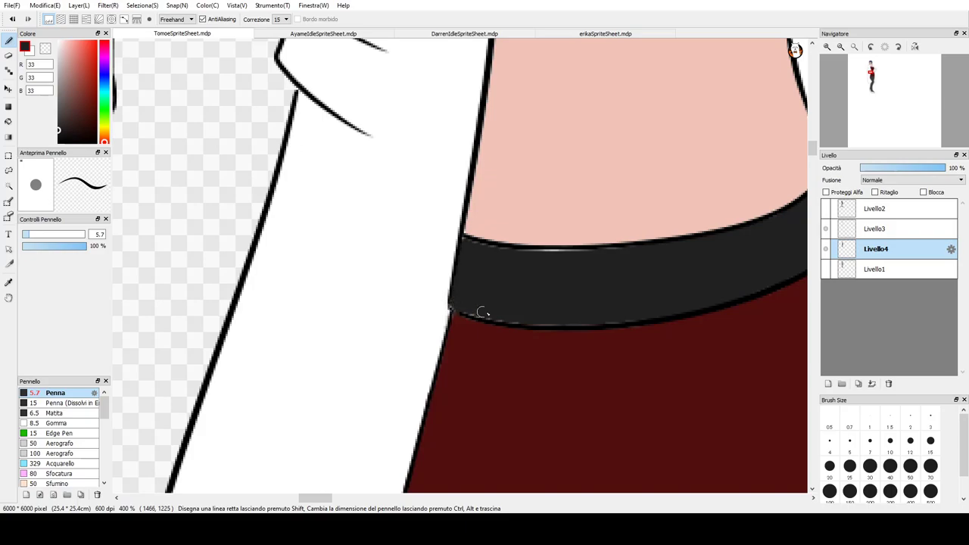
mouse_move(457, 303)
left_mouse_down()
mouse_move(513, 323)
mouse_move(502, 323)
mouse_move(573, 319)
left_mouse_up()
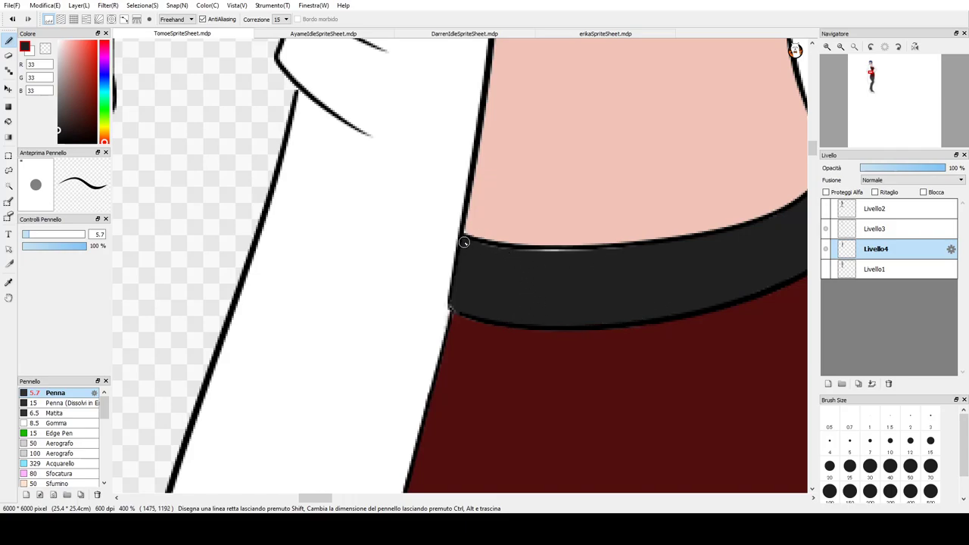
mouse_move(467, 238)
left_mouse_down()
mouse_move(541, 256)
mouse_move(504, 254)
mouse_move(657, 243)
left_mouse_up()
left_click_drag(542, 247, 579, 256)
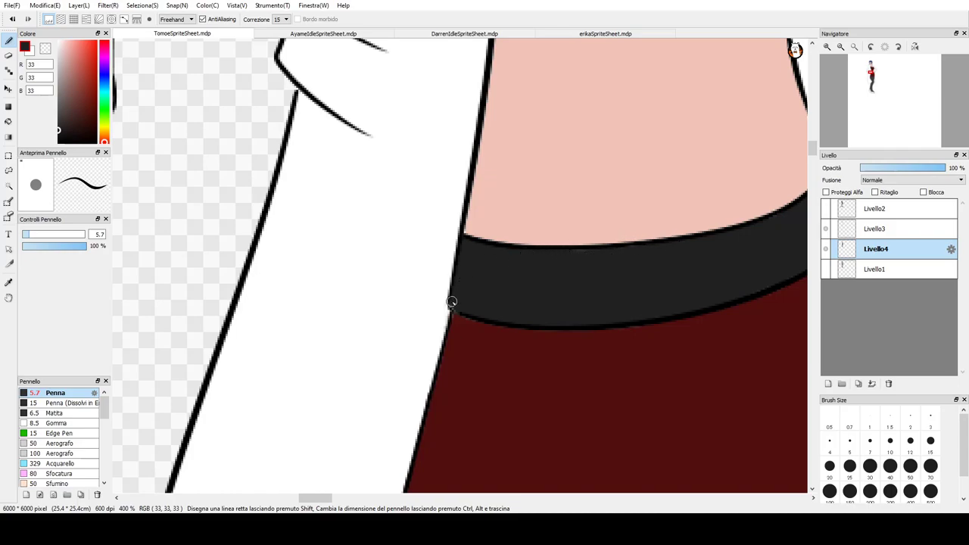
- Sample the belly's skin tone, the skirt's dark red, RGB 81, 16, 16, and the belt's dark grey in turn
left_click(495, 217, "alt")
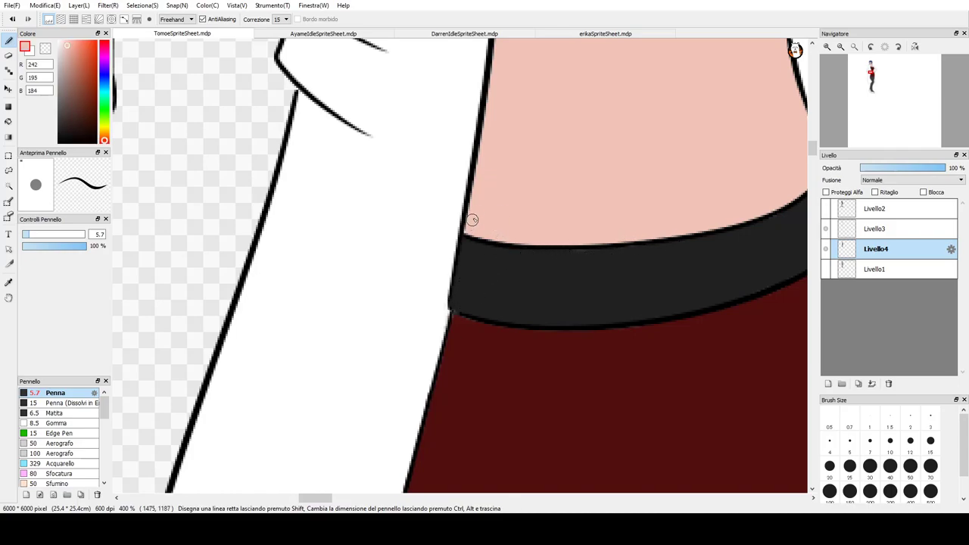
mouse_move(872, 86)
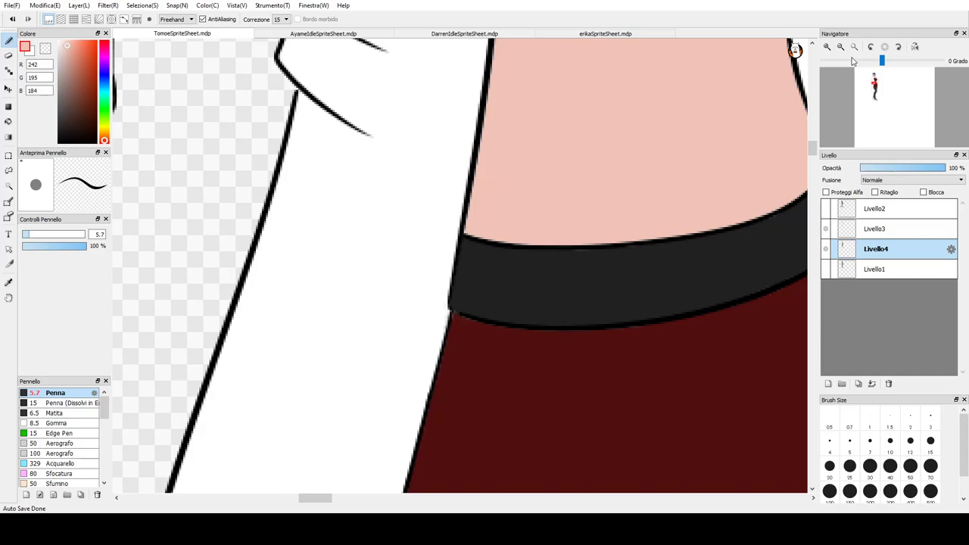
left_click(472, 338, "alt")
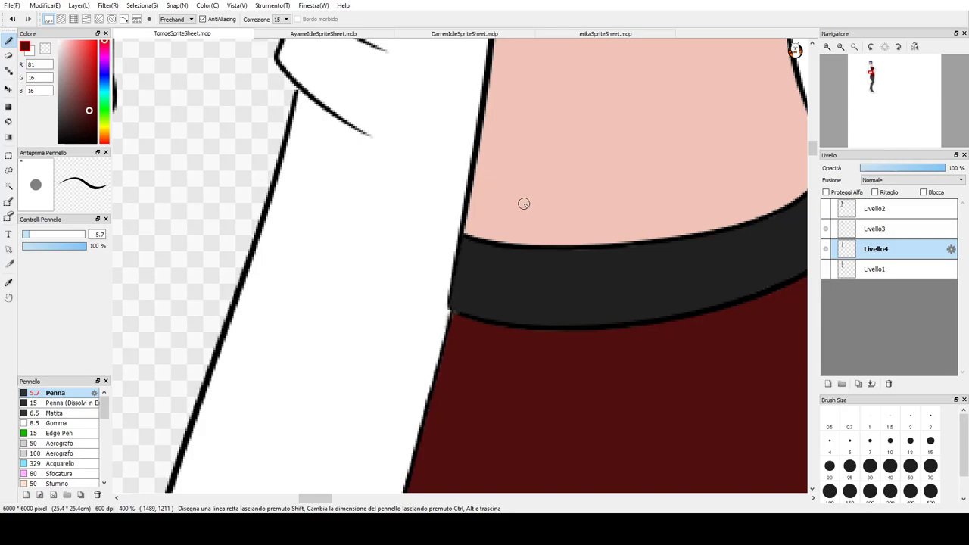
left_click(504, 263, "alt")
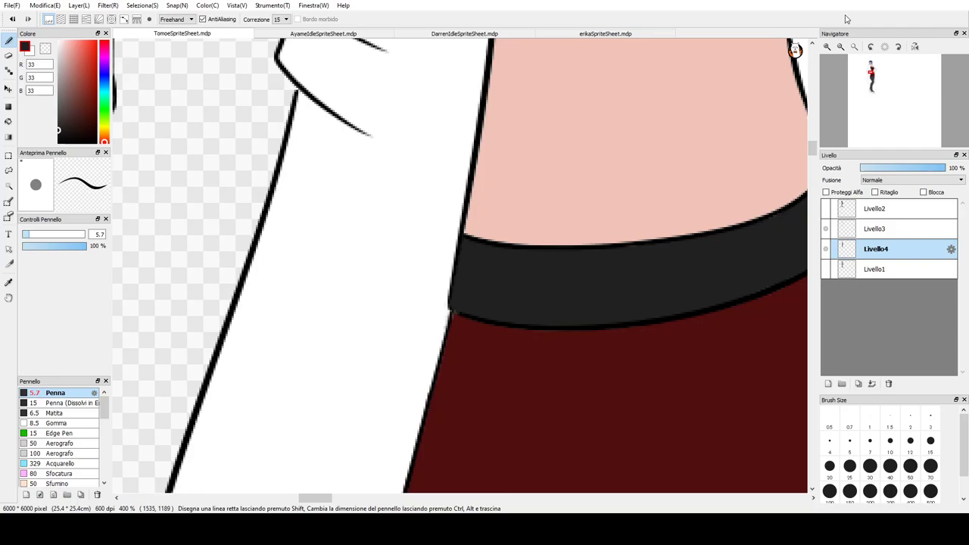
scroll(670, 69, "down", 5)
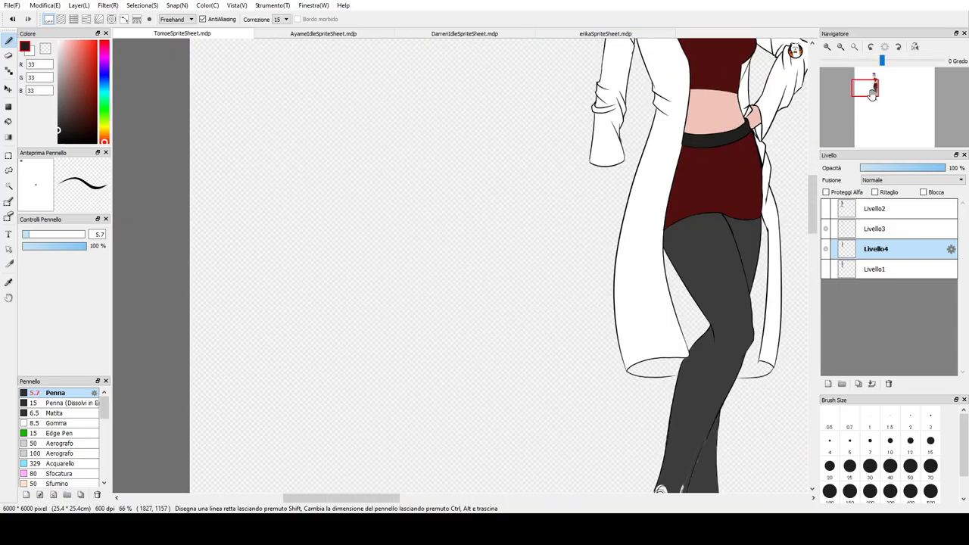
left_click(872, 94)
left_click_drag(871, 94, 872, 89)
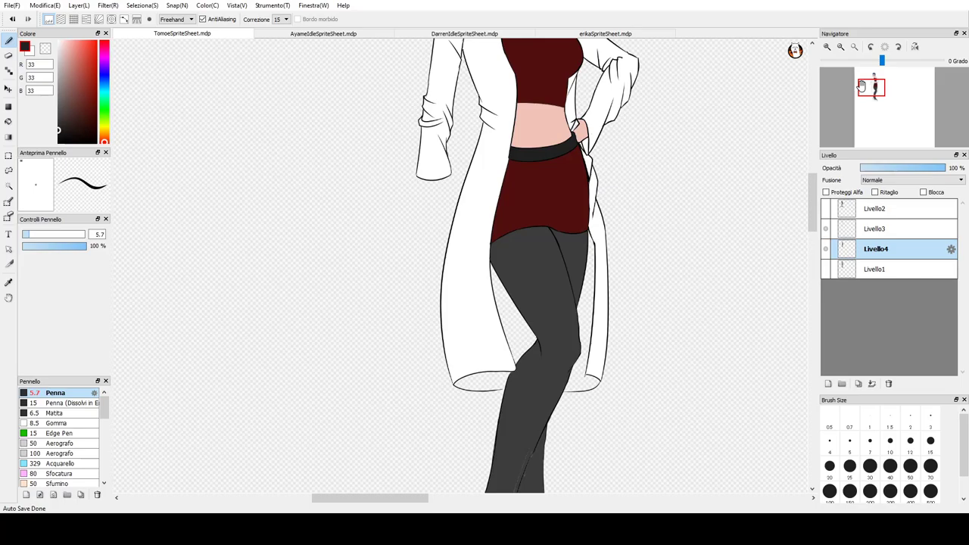
scroll(757, 133, "down", 10)
scroll(755, 124, "up", 10)
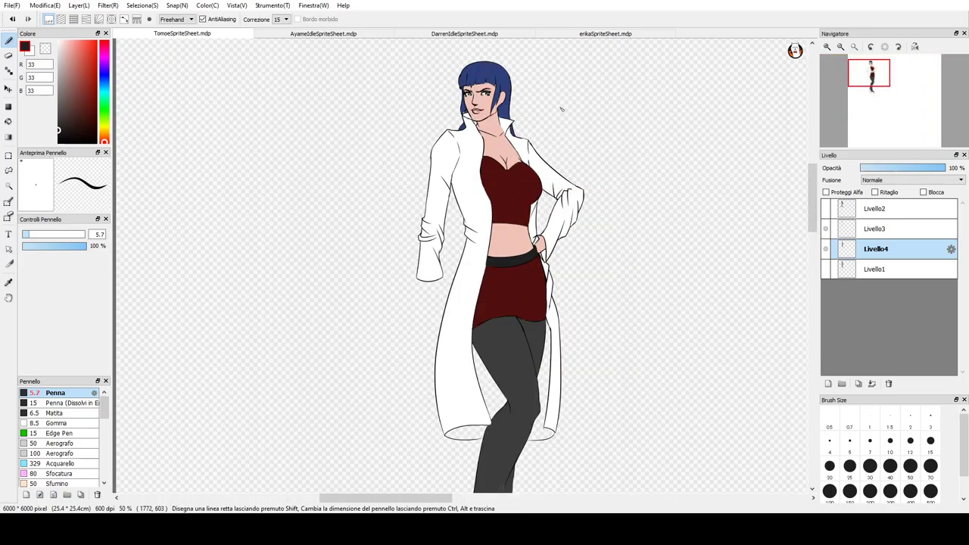
scroll(483, 81, "up", 5)
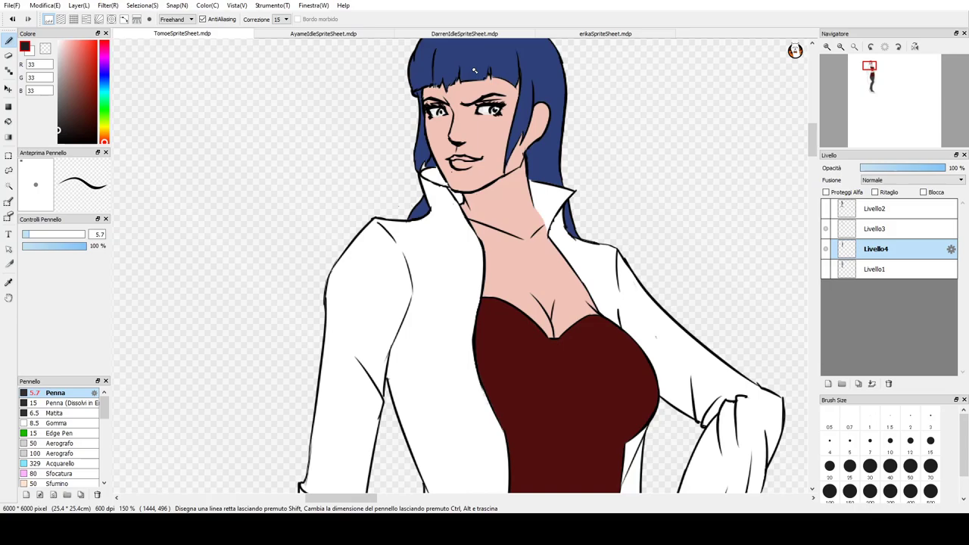
- Erase the overshooting line at the pointed tip of the coat's collar beside the hair on Livello3
key("e")
left_click(904, 228)
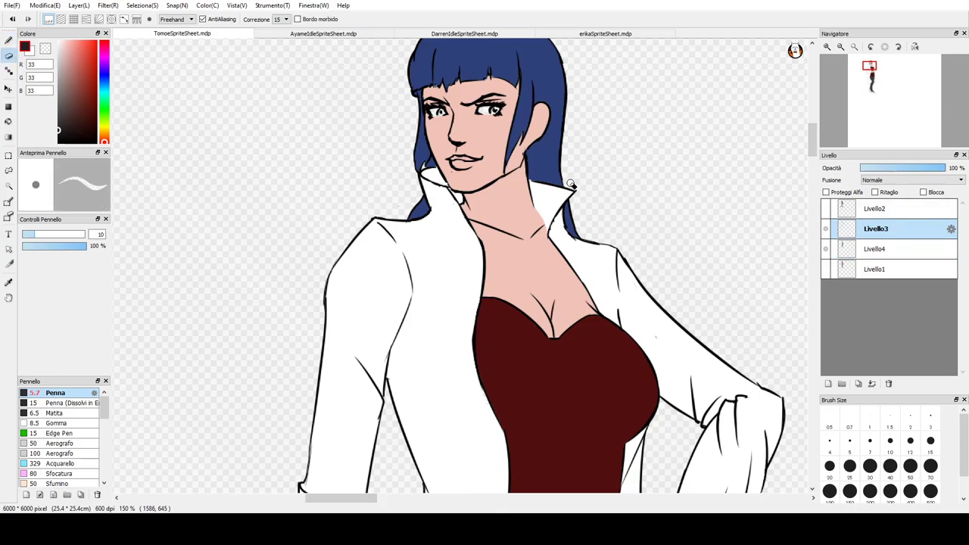
key("b")
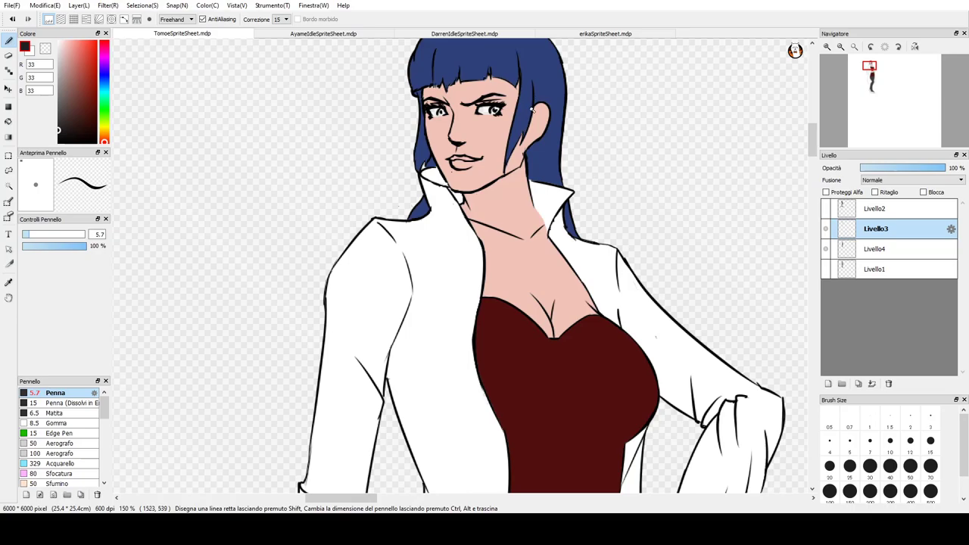
- Paint the eyes on Livello4 with light grey, RGB 239, 239, 239, blue irises, RGB 30, 54, 160, and pure white touches
left_click(59, 48)
left_click(882, 248)
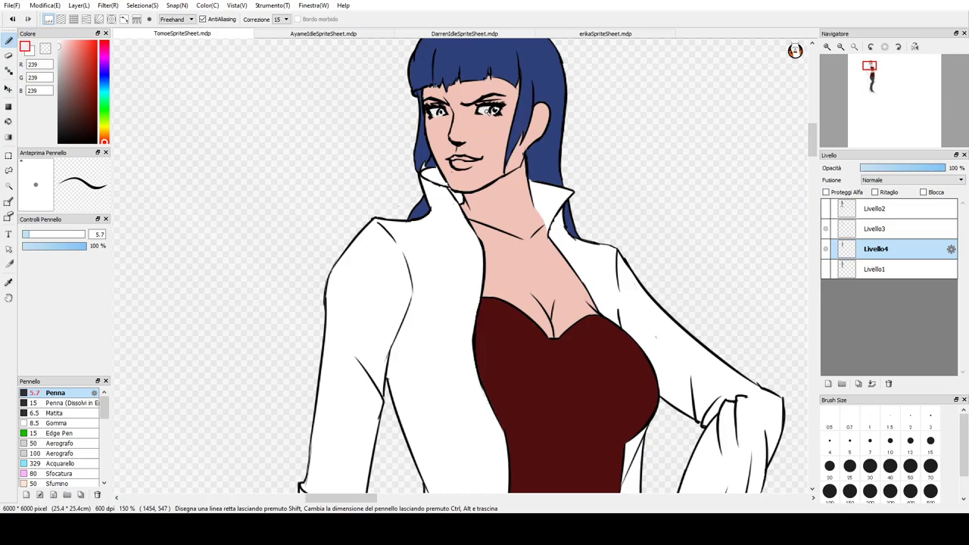
left_click(104, 82)
left_click_drag(80, 87, 89, 78)
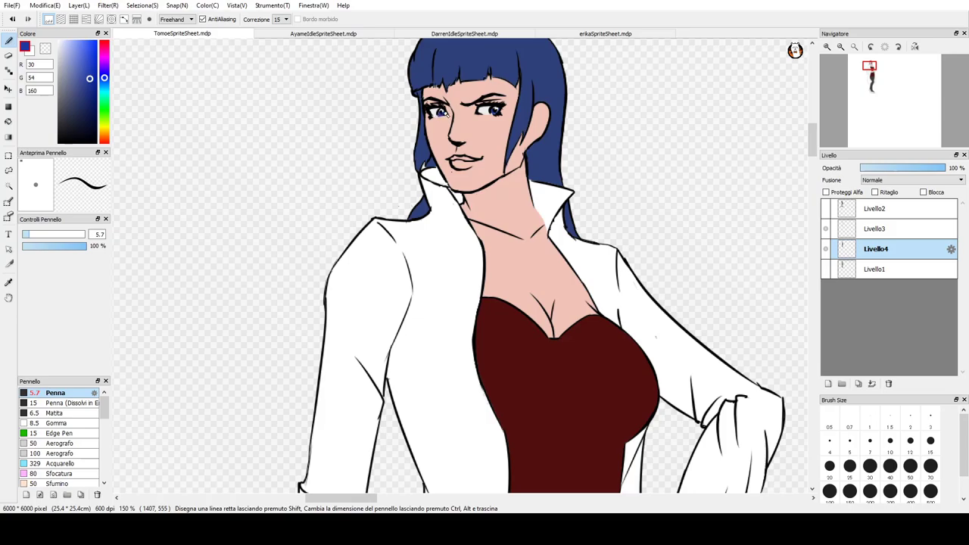
left_click(59, 43)
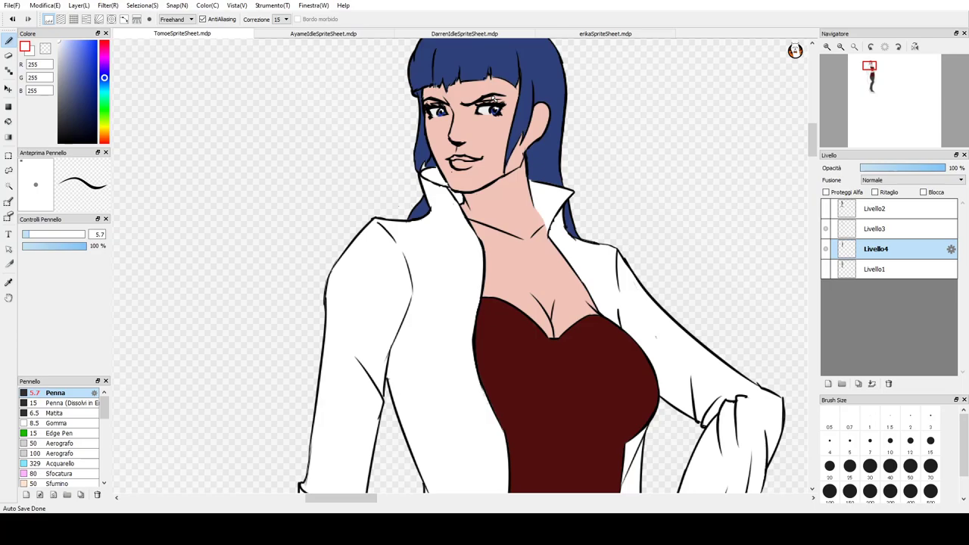
- Erase the rough doubled edges along the outer line of the coat's sleeve on Livello3
left_click(876, 229)
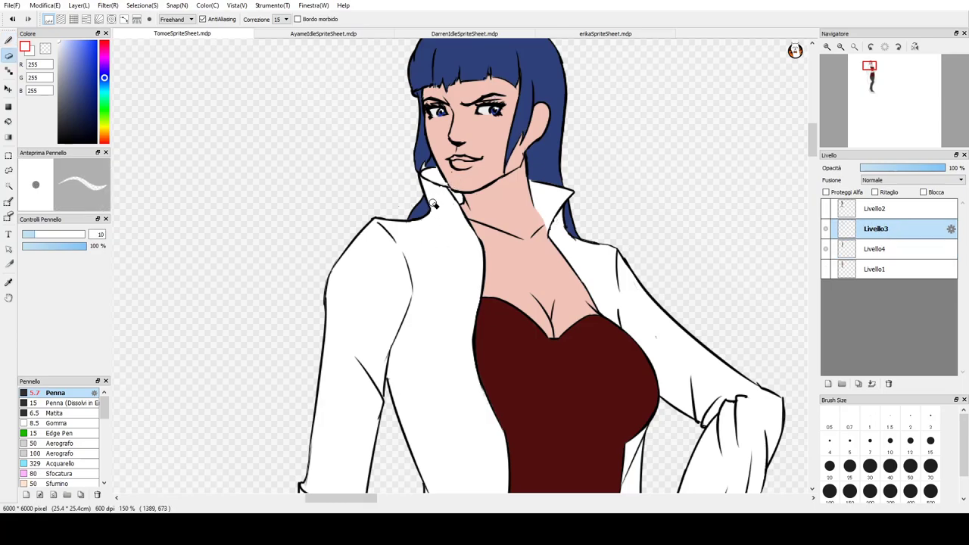
key("e")
key("b")
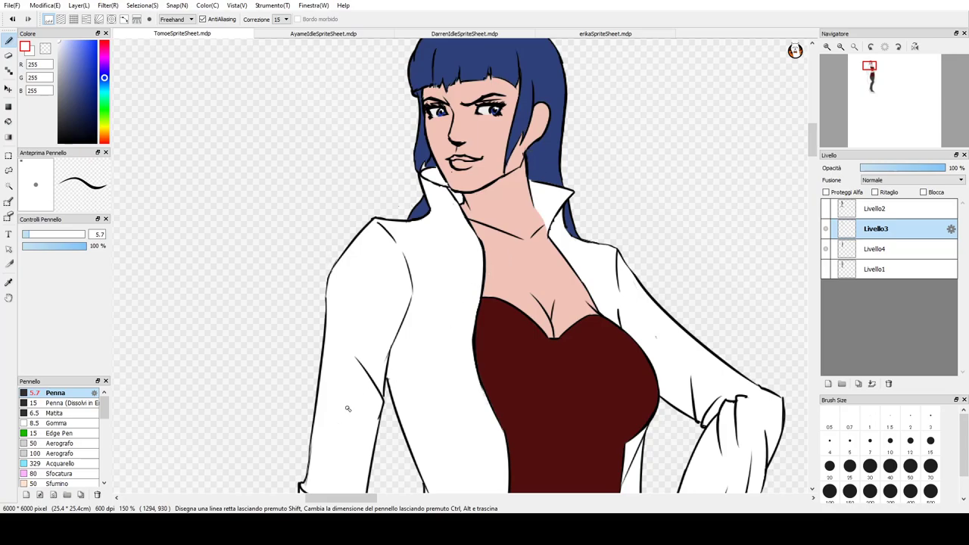
- Clean up the coat's inner sleeve line and trim the stray line end at the armpit on Livello3
scroll(316, 444, "up", 1)
key("e")
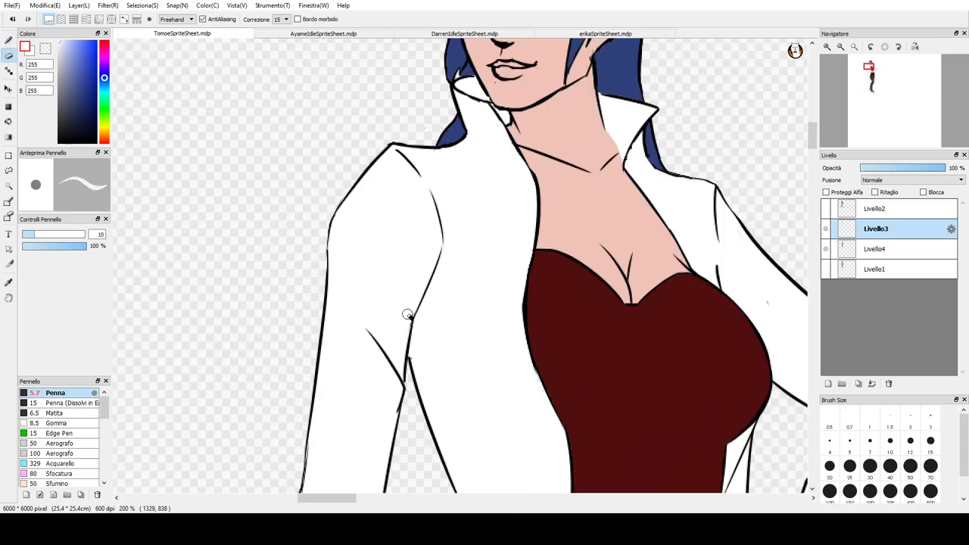
key("b")
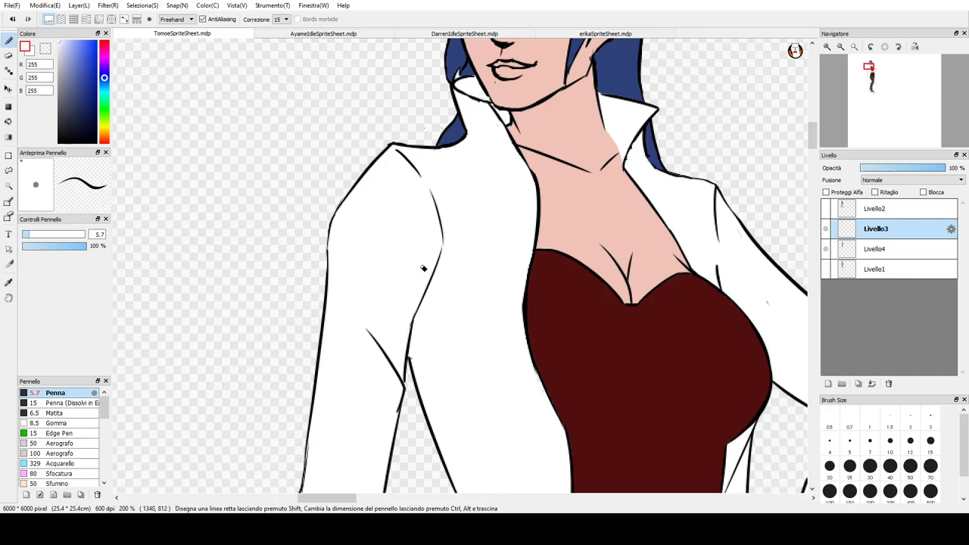
key("e")
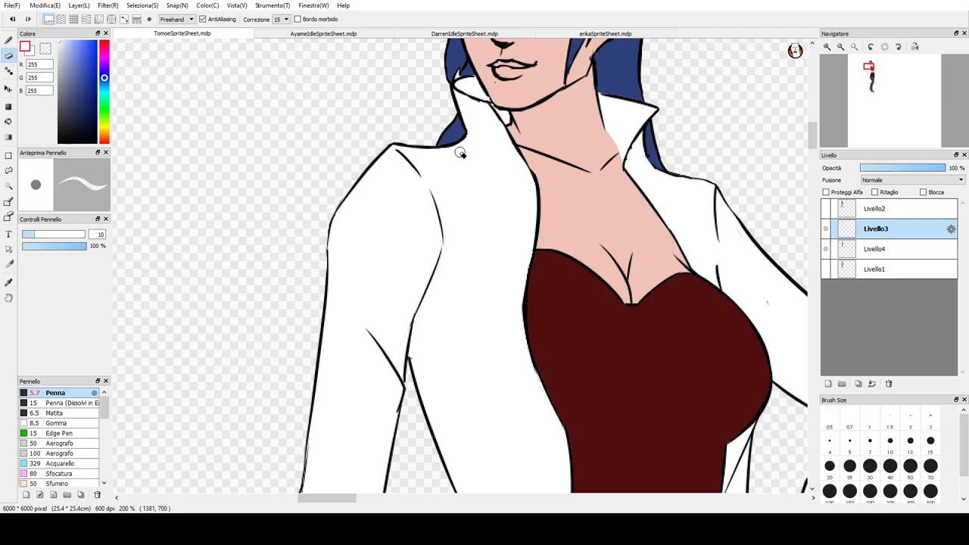
key("b")
key("e")
key("b")
key("e")
key("b")
key("e")
left_click_drag(414, 361, 412, 350)
key("b")
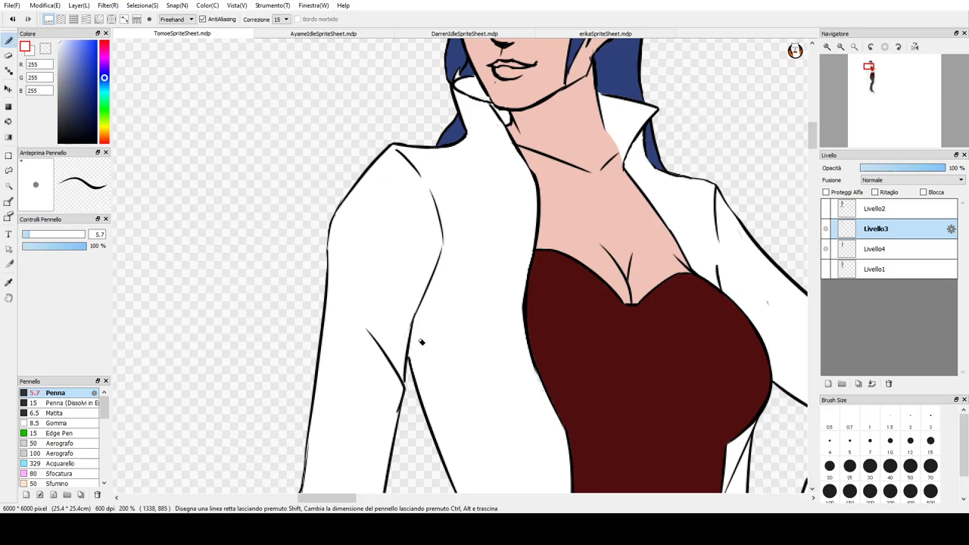
- Erase the stray stroke where the sleeve fold meets the arm line and tidy the coat's front edge beside the top
key("e")
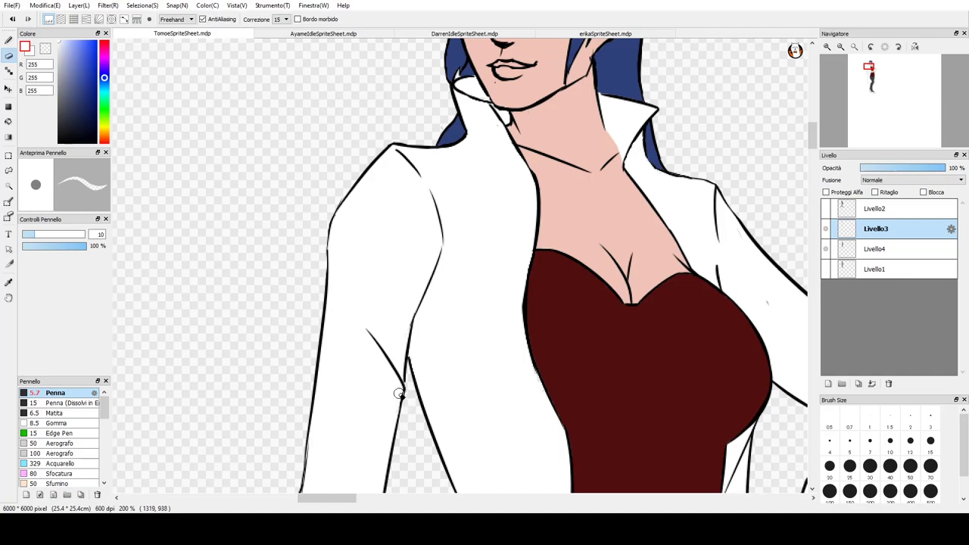
key("b")
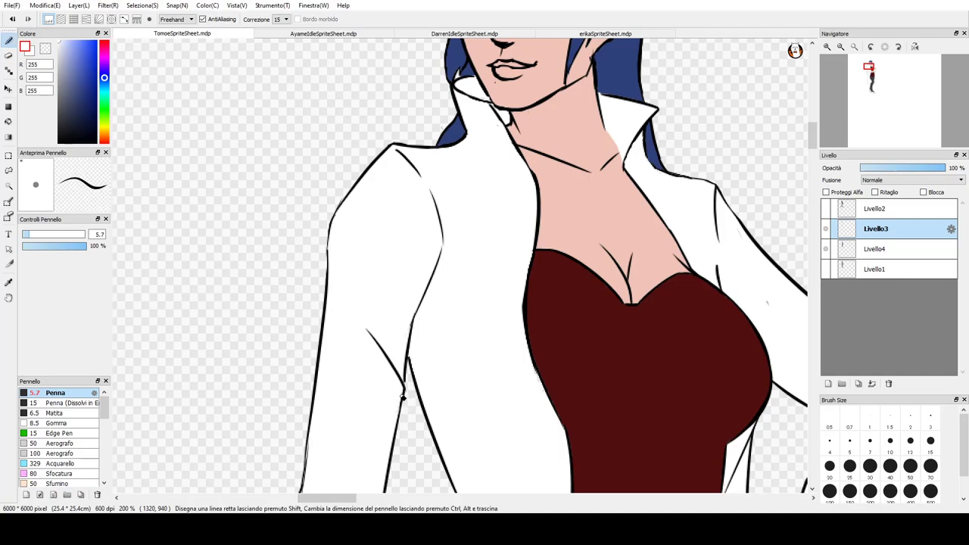
key("e")
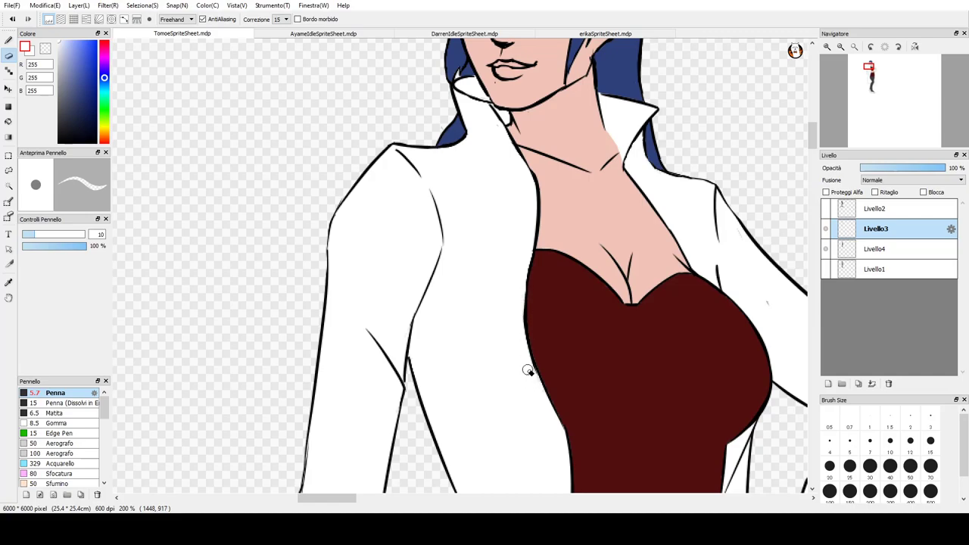
key("b")
- Extend the coat's lower hem line to the leg outline in black on Livello3
scroll(527, 371, "down", 3)
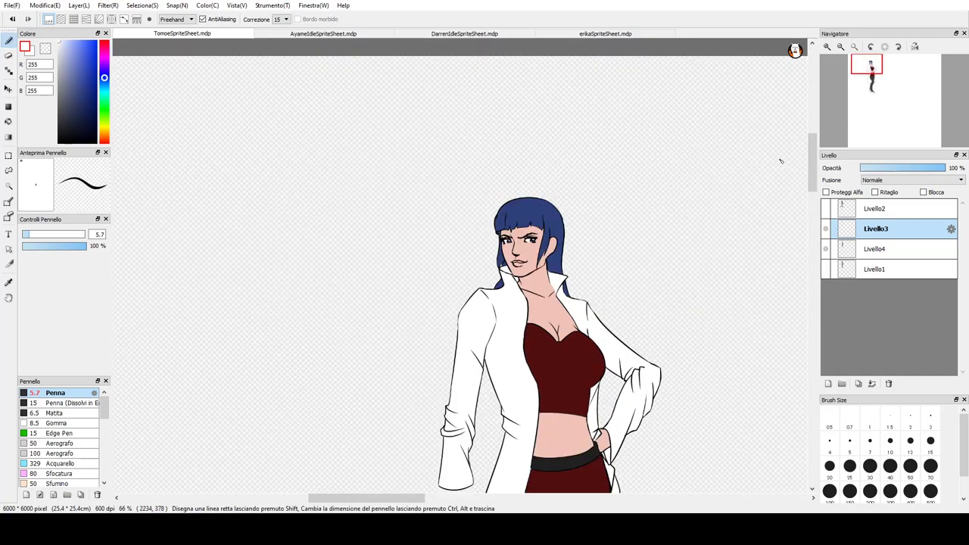
mouse_move(871, 68)
left_mouse_down()
mouse_move(878, 88)
mouse_move(877, 78)
left_mouse_up()
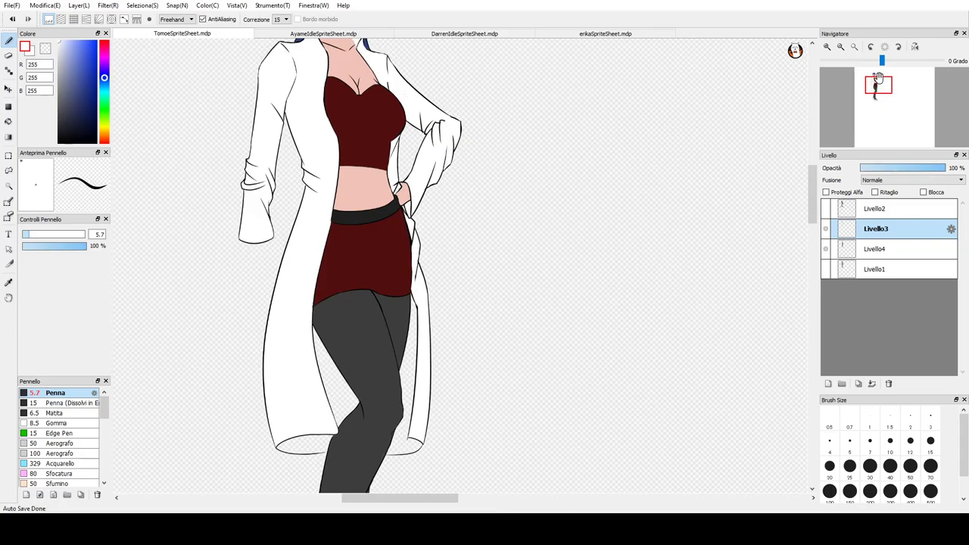
left_click(60, 141)
left_click_drag(878, 79, 869, 94)
scroll(547, 287, "up", 5)
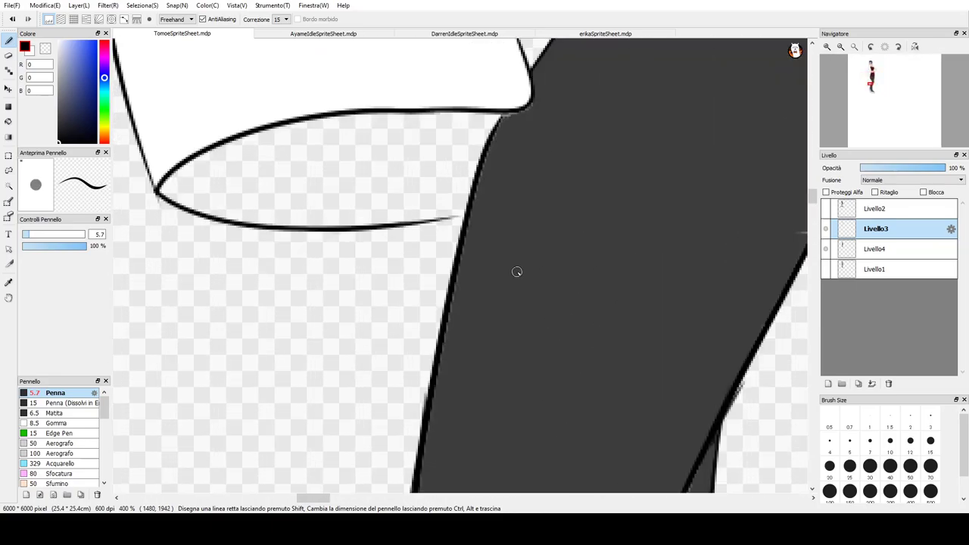
scroll(517, 271, "down", 1)
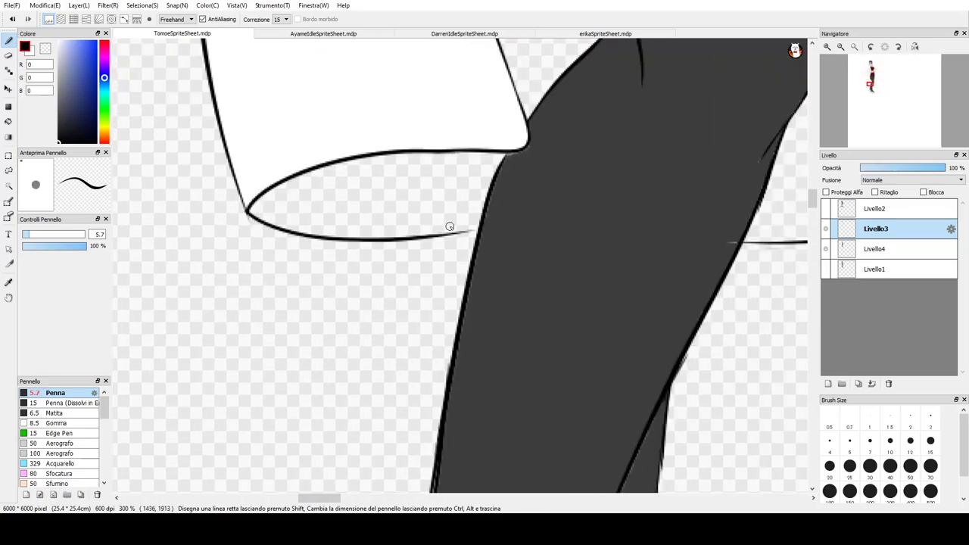
left_click_drag(454, 234, 478, 230)
- Try to fill the openings at the coat's hem on both sides of the leg with sampled white on Livello3
left_click(413, 94, "alt")
key("g")
left_click(445, 212)
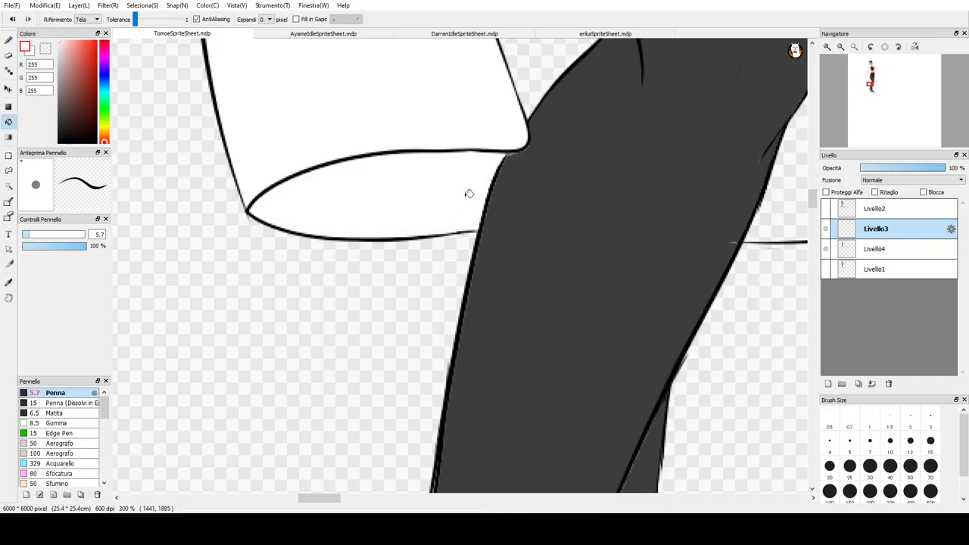
left_click(791, 187)
scroll(771, 192, "down", 2)
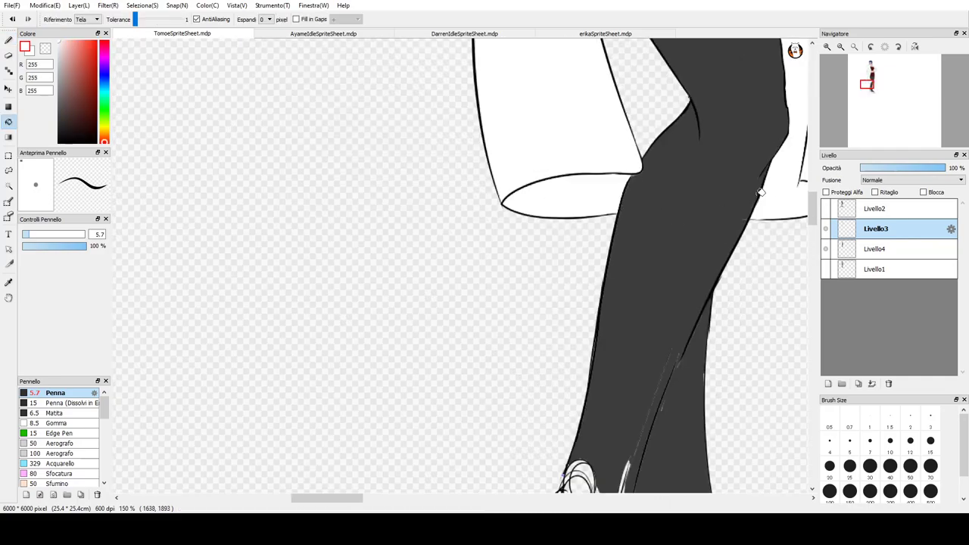
- Fill the coat's hem openings and the gap between coat and knee with white on Livello4
left_click(862, 245)
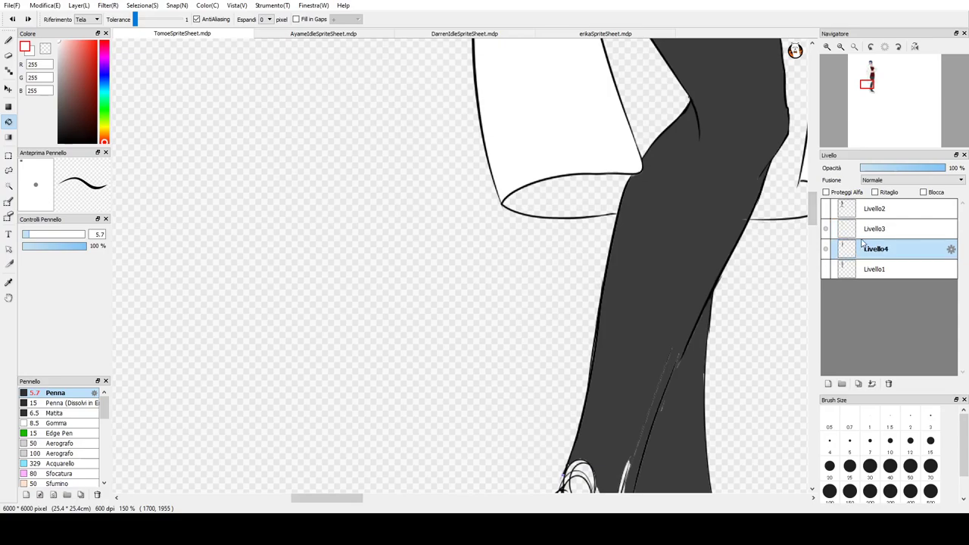
left_click(585, 187)
left_click(670, 100)
left_click(784, 182)
scroll(744, 178, "down", 3)
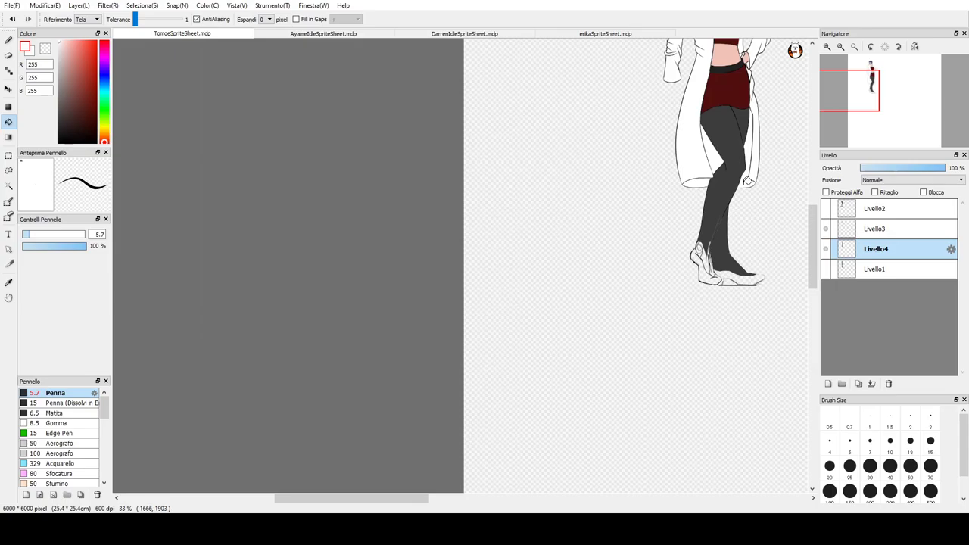
left_click_drag(856, 83, 876, 84)
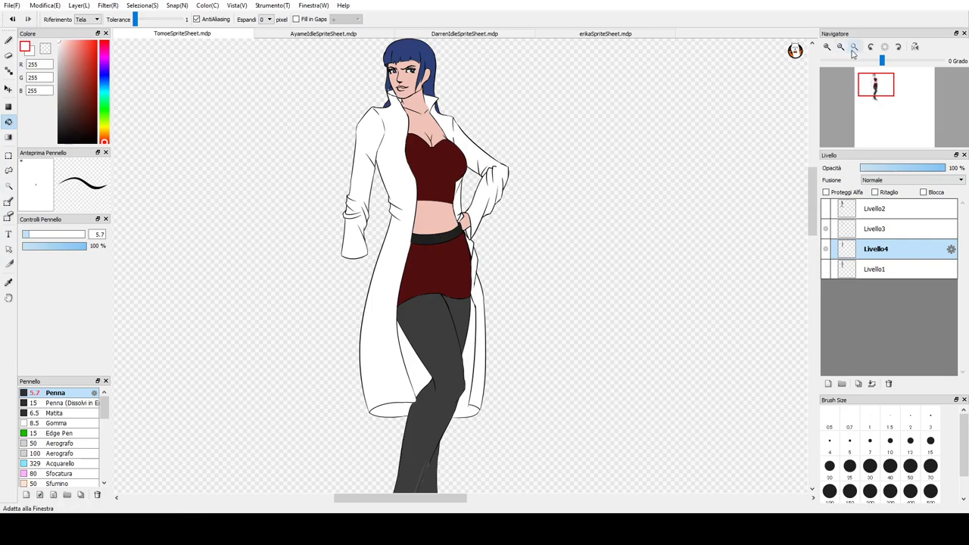
left_click_drag(876, 83, 874, 82)
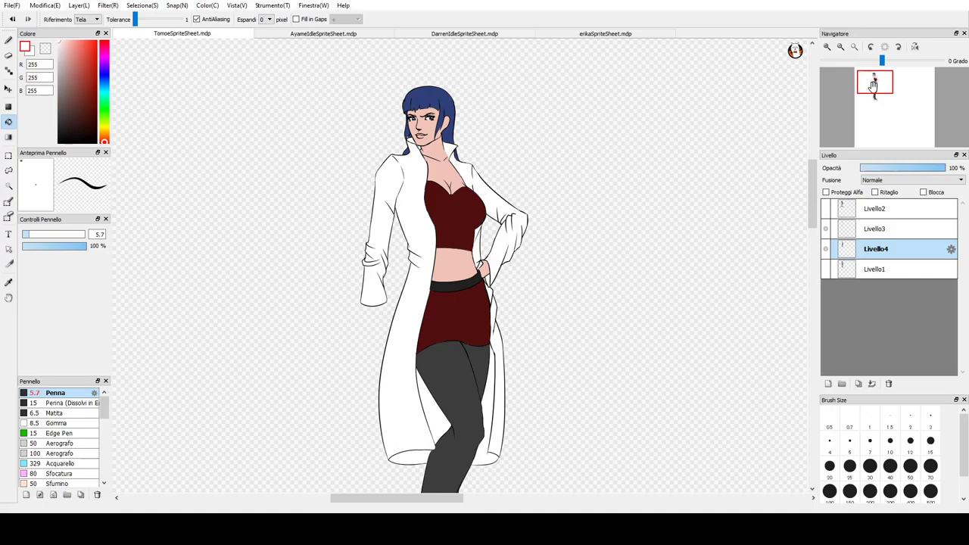
left_click_drag(874, 84, 873, 87)
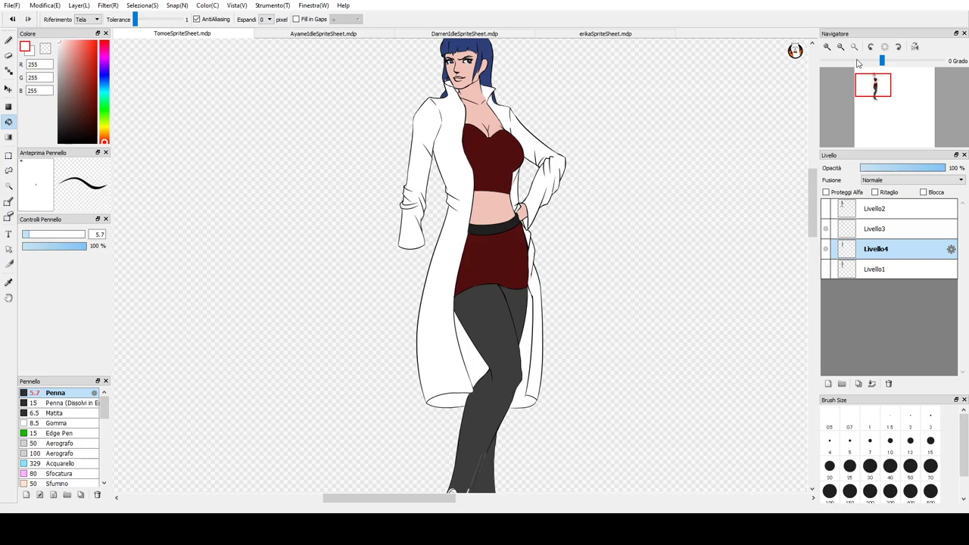
scroll(573, 241, "down", 1)
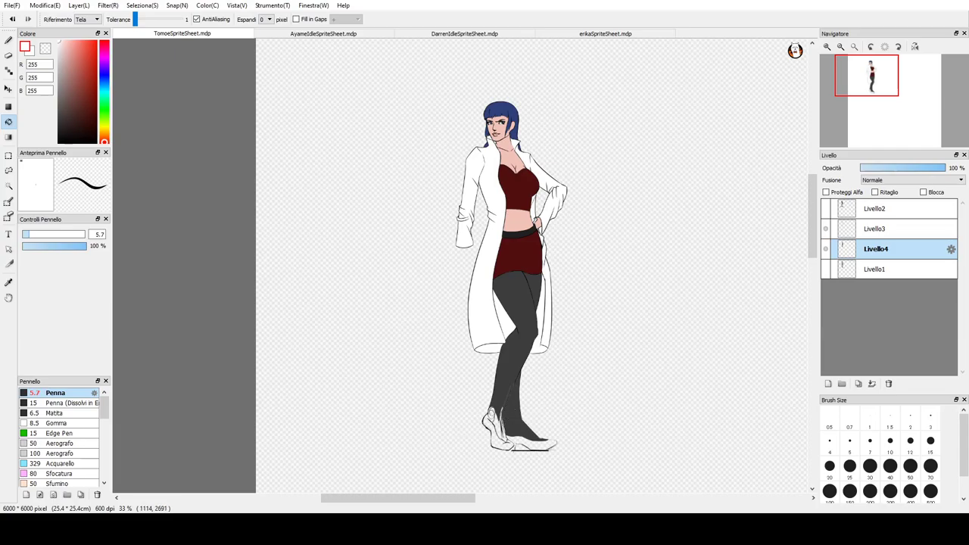
key("alt+Tab")
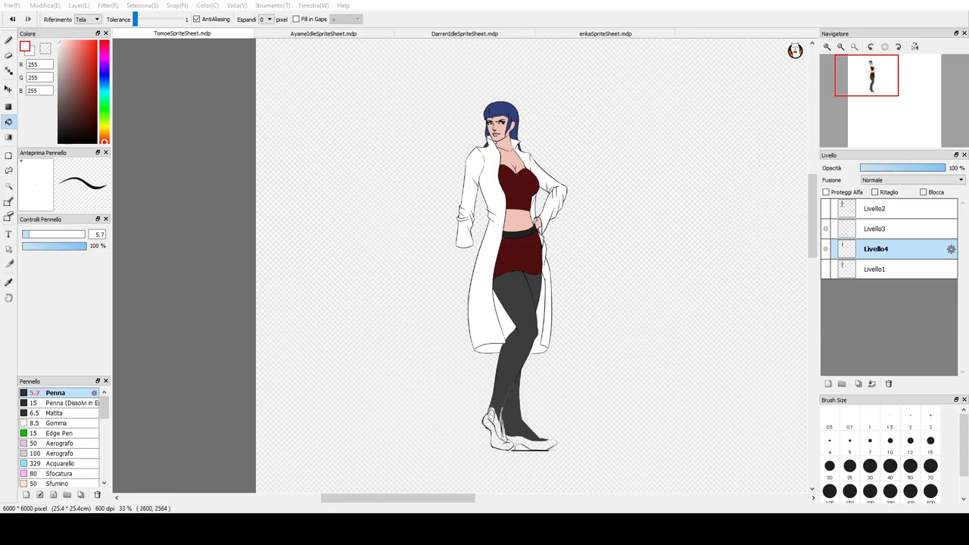